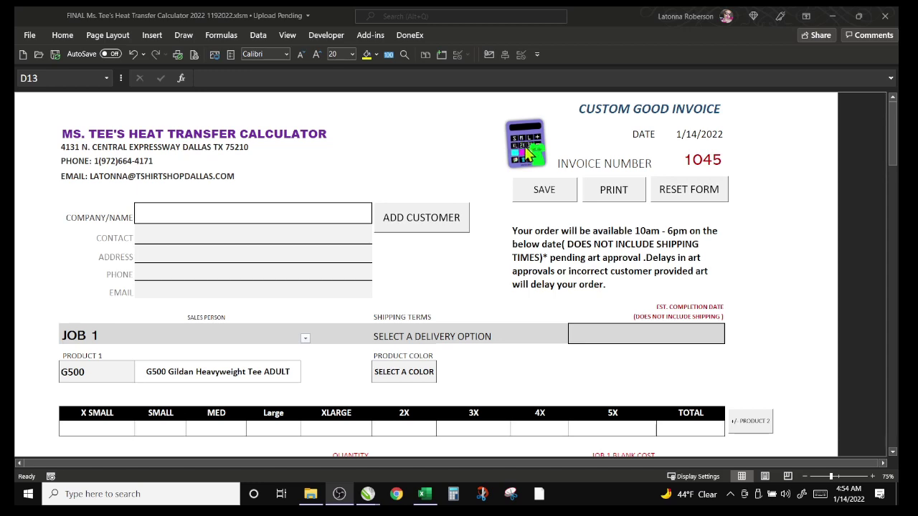
- Open the Customizable Blanks sheet through the calculator's navigation form and close the form
{"action": "left_click", "coordinate": [526, 152]}
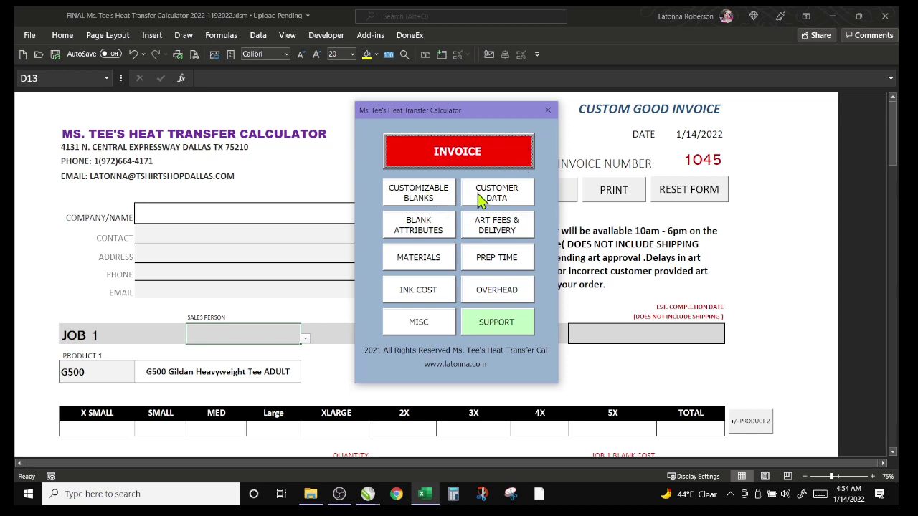
{"action": "left_click", "coordinate": [419, 197]}
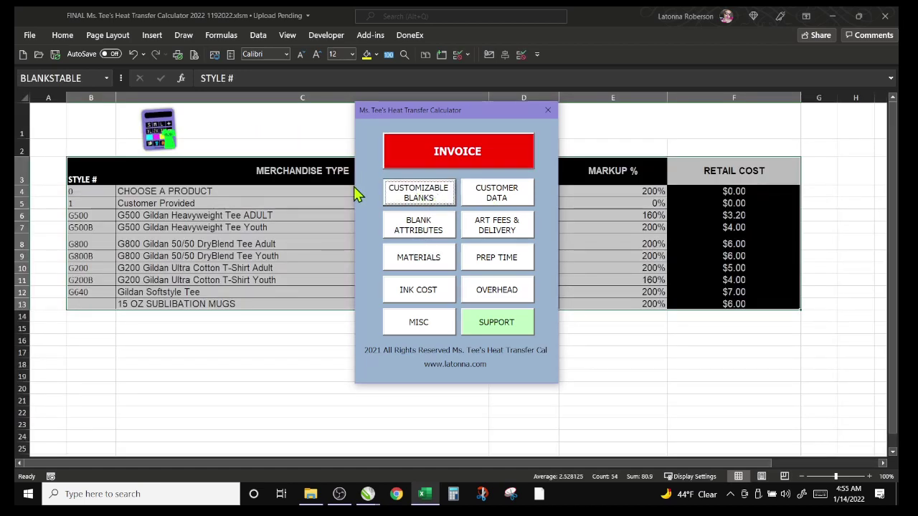
{"action": "left_click", "coordinate": [289, 362]}
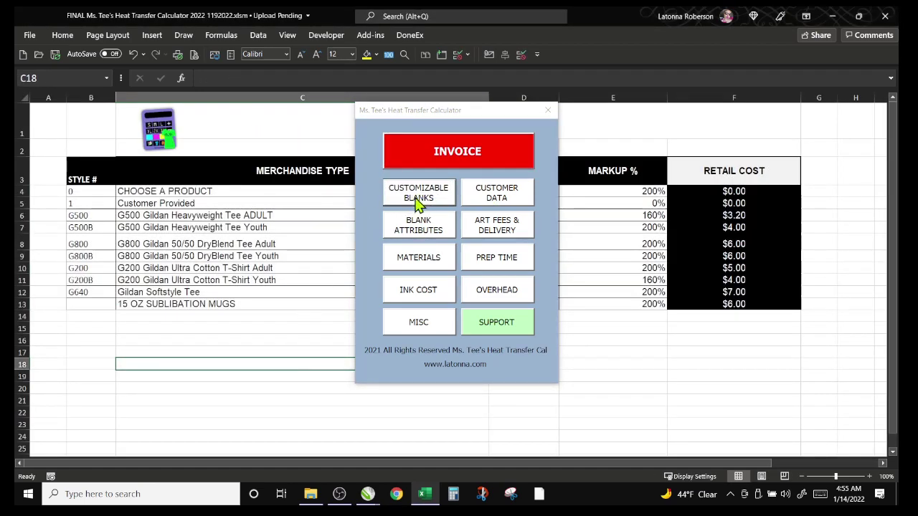
{"action": "left_click_drag", "start_coordinate": [454, 113], "coordinate": [685, 145]}
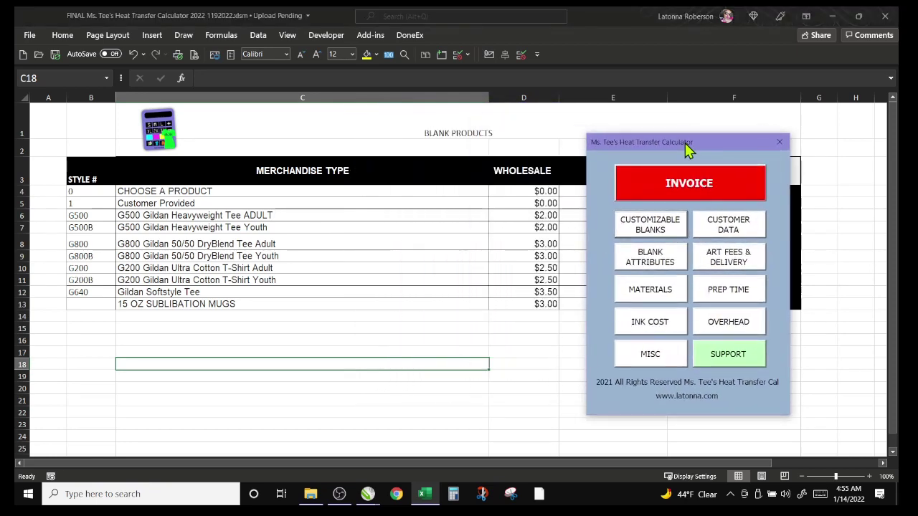
{"action": "left_click", "coordinate": [780, 143]}
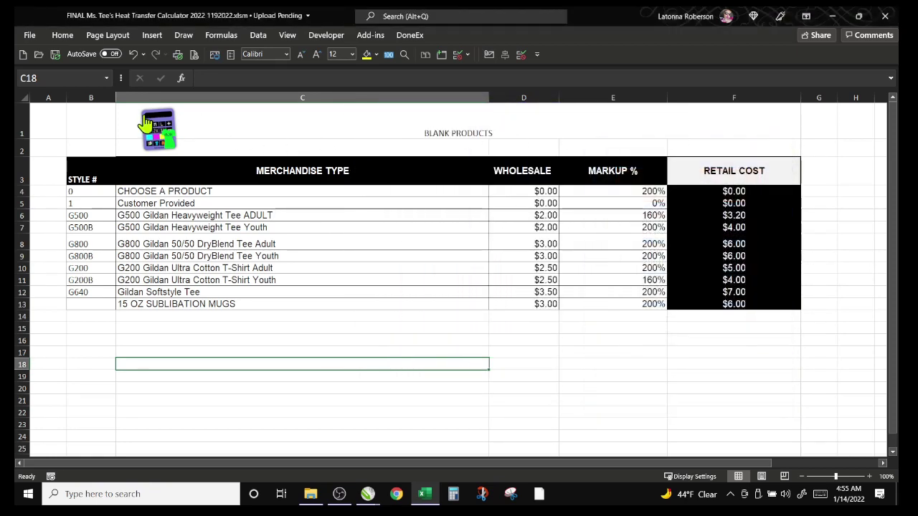
{"action": "left_click", "coordinate": [157, 131]}
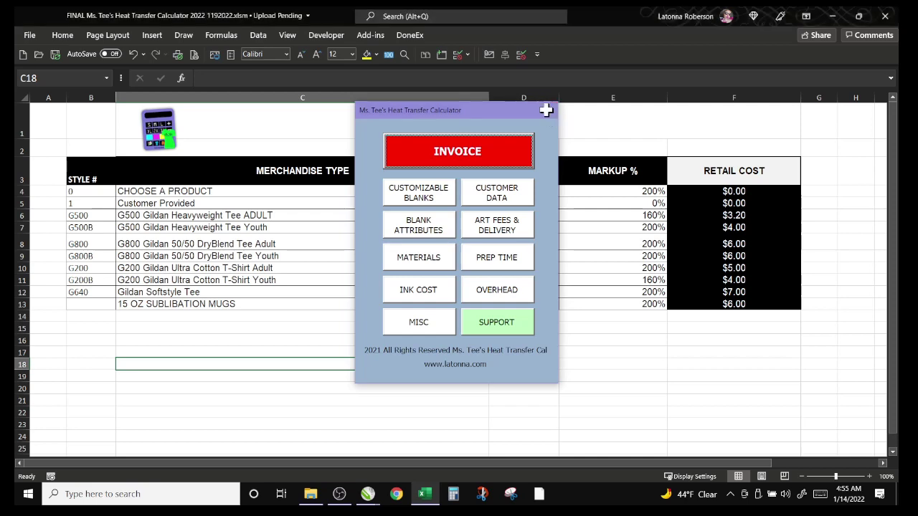
{"action": "left_click", "coordinate": [547, 111]}
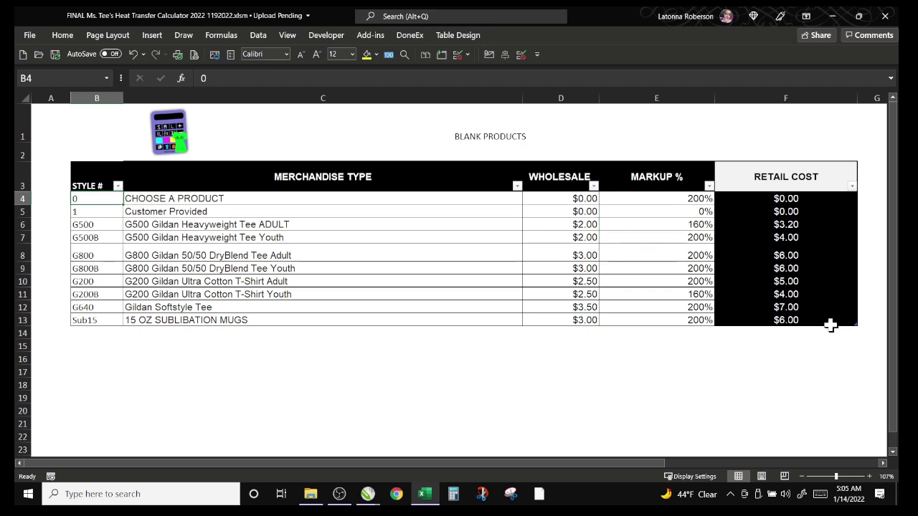
- Insert two blank table rows below the sublimation mugs row of the Blank Products table
{"action": "left_click", "coordinate": [831, 320]}
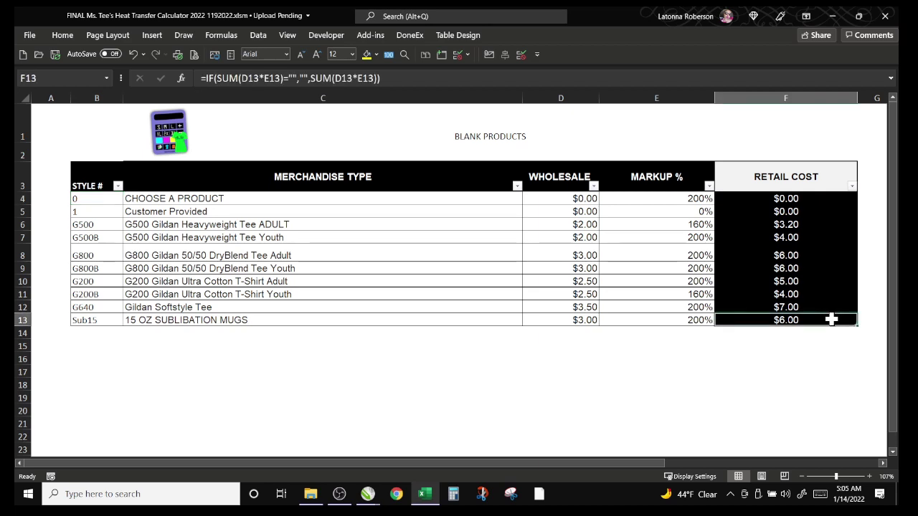
{"action": "right_click", "coordinate": [831, 319]}
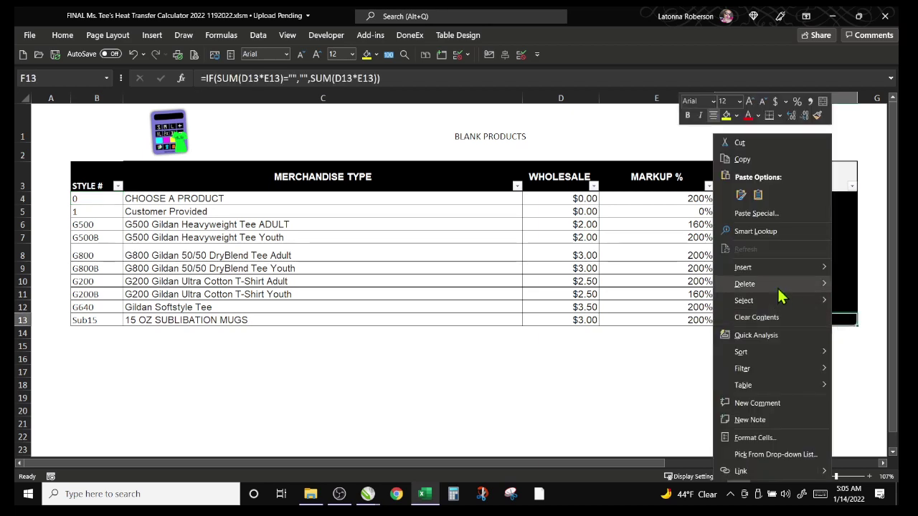
{"action": "mouse_move", "coordinate": [758, 275]}
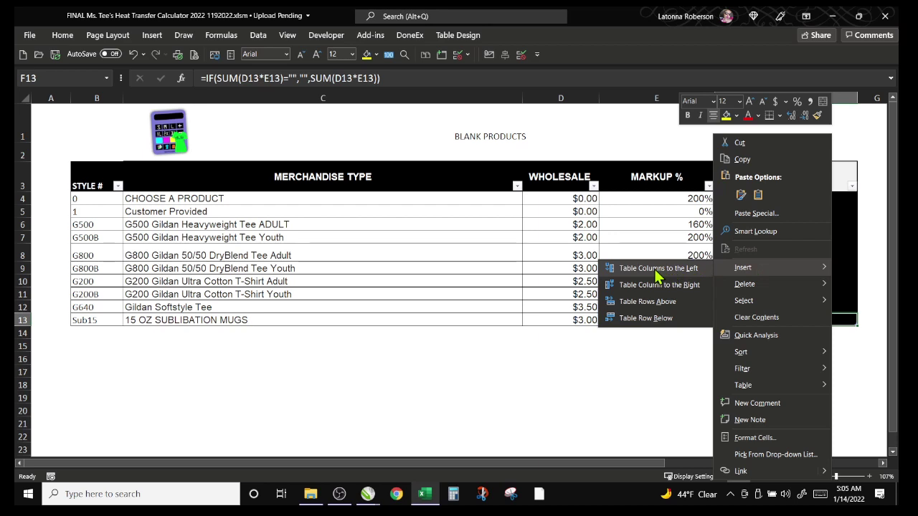
{"action": "left_click", "coordinate": [616, 318]}
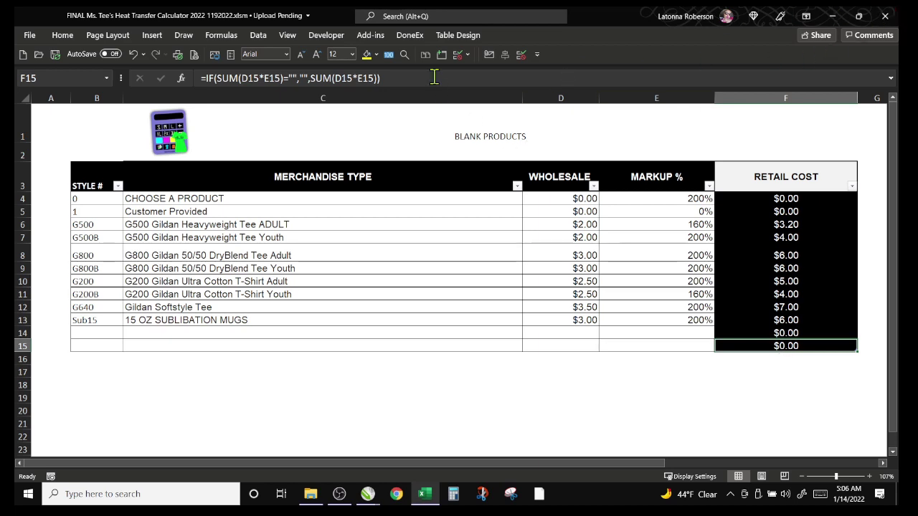
- Protect the Blank Products sheet without a password, keeping the selected user permissions
{"action": "left_click", "coordinate": [61, 35]}
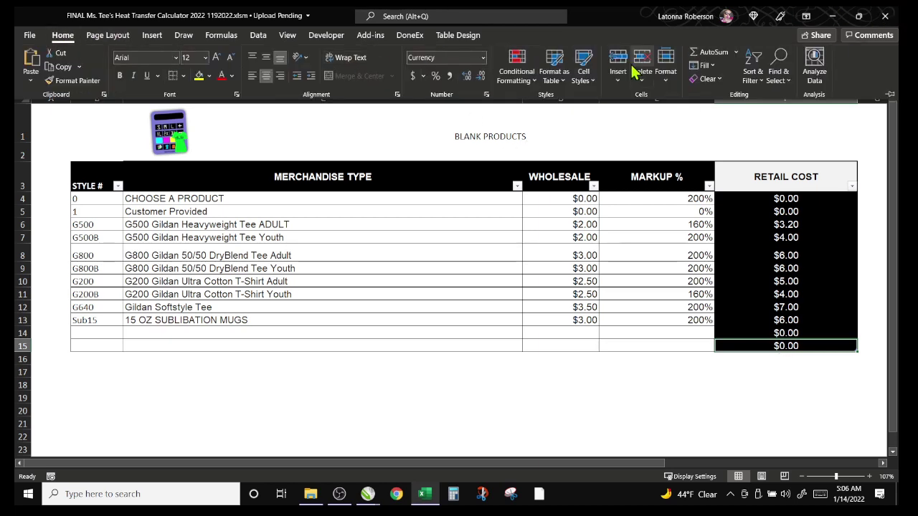
{"action": "left_click", "coordinate": [665, 72]}
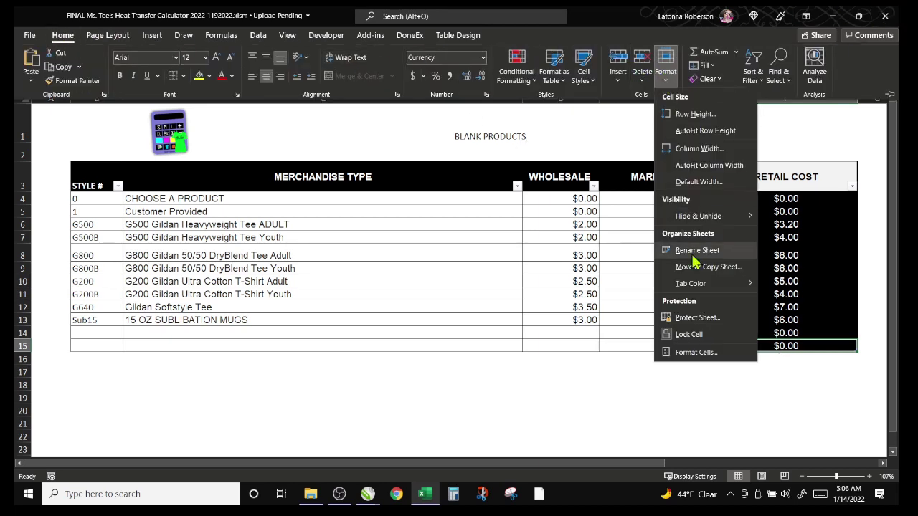
{"action": "left_click", "coordinate": [705, 322]}
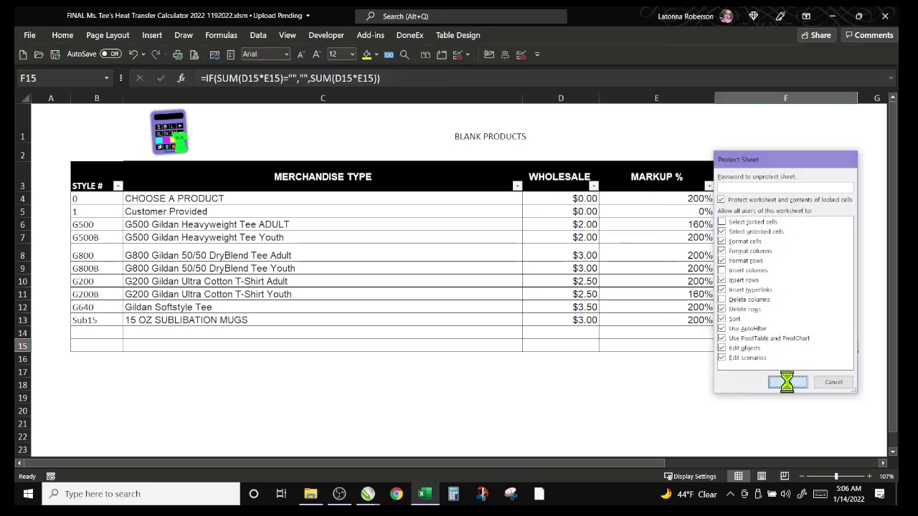
{"action": "left_click", "coordinate": [784, 382]}
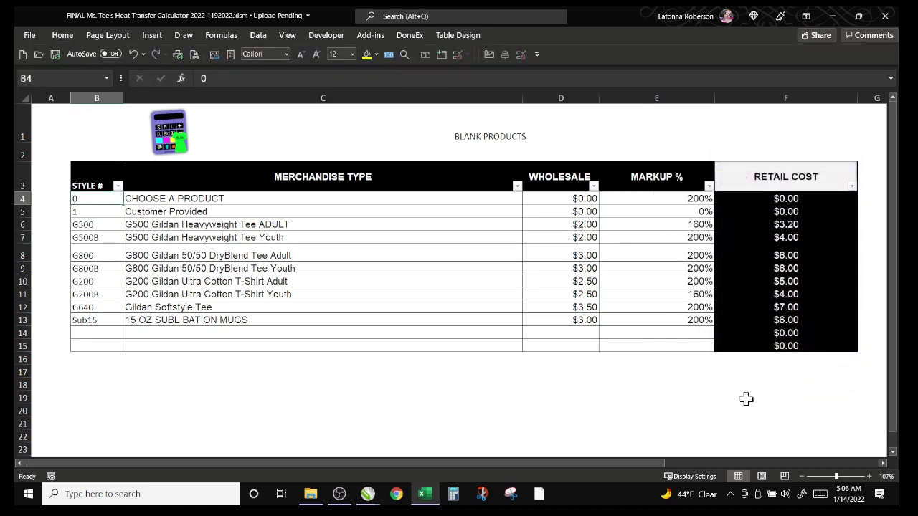
- Check whether table rows can be inserted while the Blank Products sheet is protected
{"action": "right_click", "coordinate": [768, 346]}
{"action": "mouse_move", "coordinate": [779, 271]}
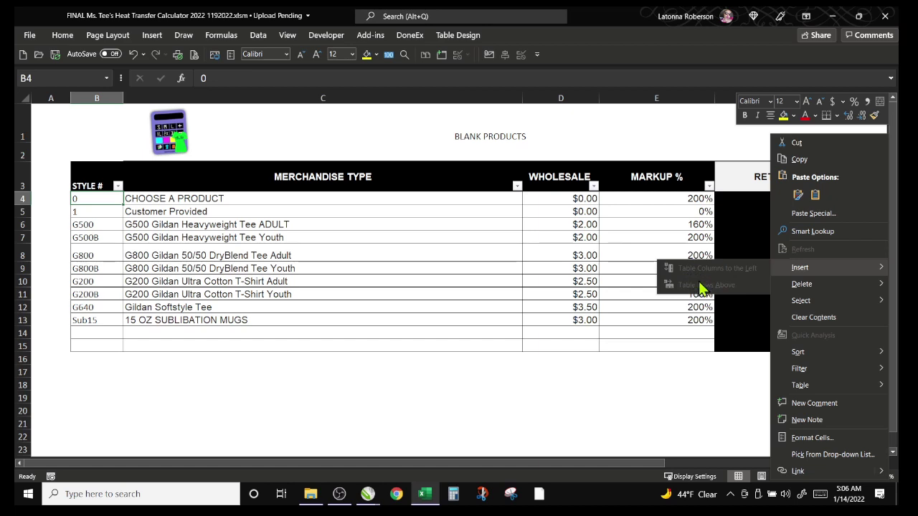
{"action": "key", "text": "Escape"}
{"action": "key", "text": "Escape"}
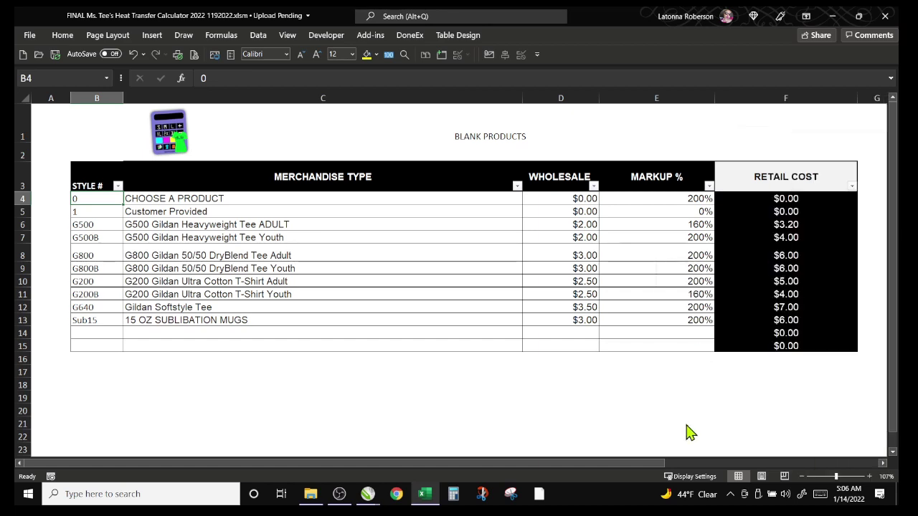
- Unprotect the Blank Products sheet
{"action": "left_click", "coordinate": [62, 35]}
{"action": "left_click", "coordinate": [666, 72]}
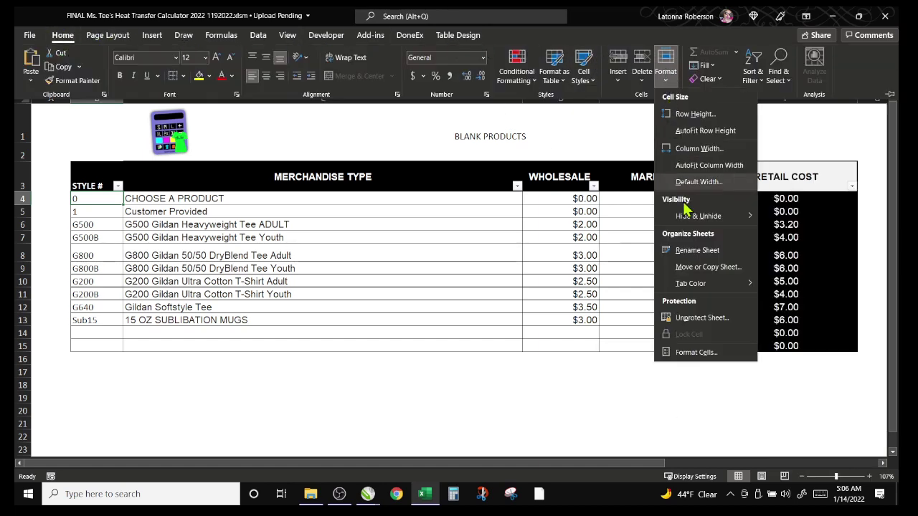
{"action": "left_click", "coordinate": [698, 319]}
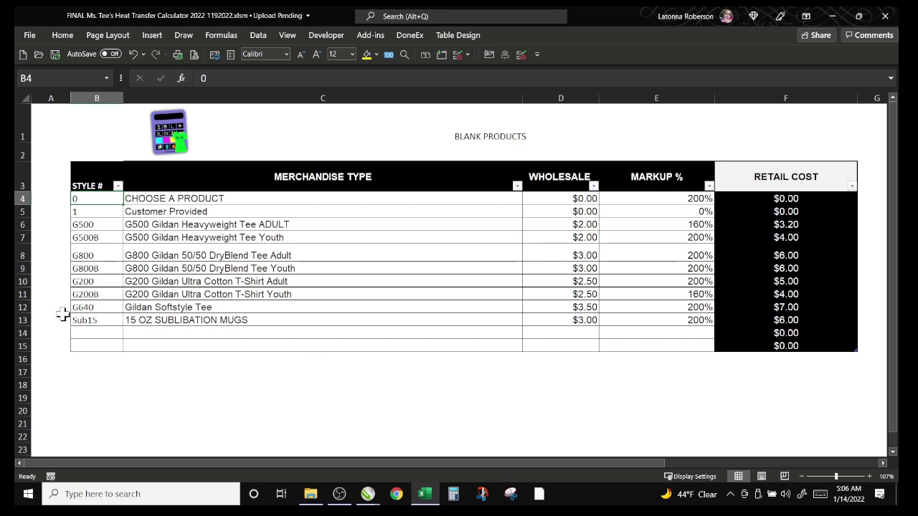
{"action": "left_click", "coordinate": [95, 333]}
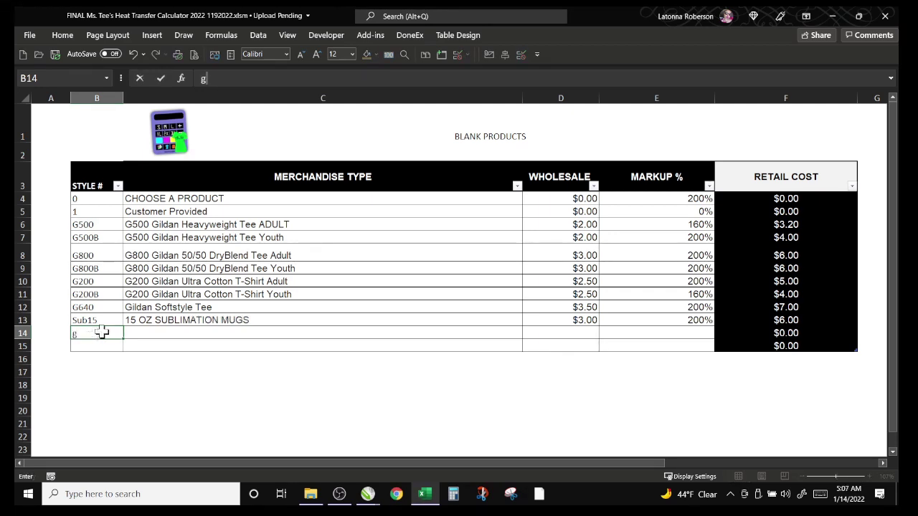
{"action": "key", "text": "BackSpace"}
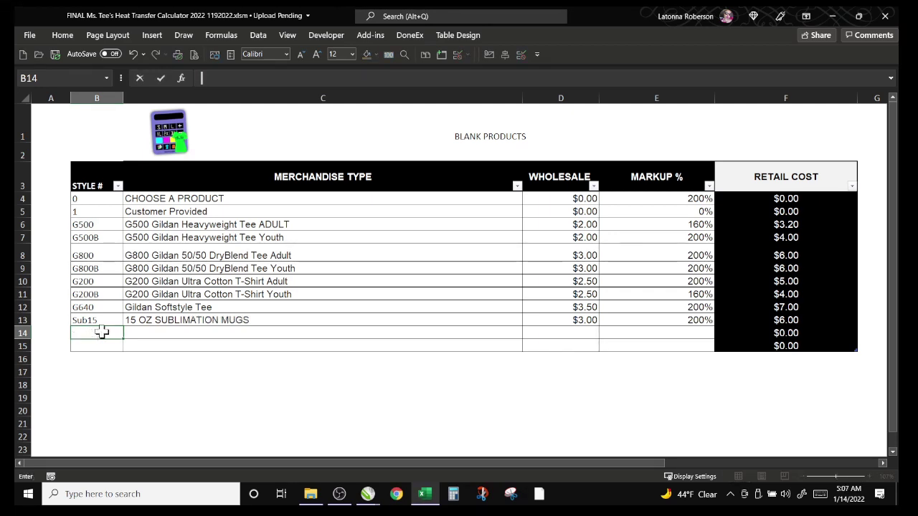
{"action": "type", "text": "tum120"}
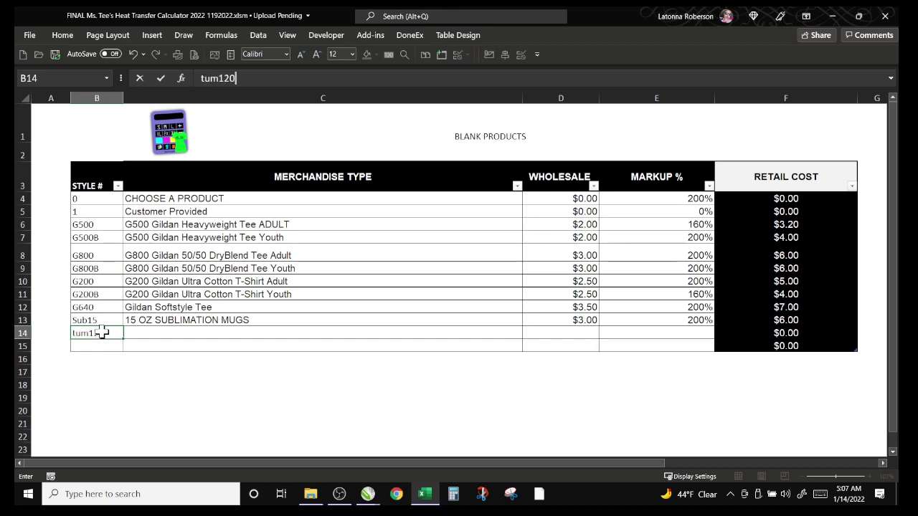
{"action": "left_click", "coordinate": [154, 333]}
- Enter style number tum20 and merchandise type 20oz Tumbler in row 14 of the Blank Products table
{"action": "left_click", "coordinate": [112, 333]}
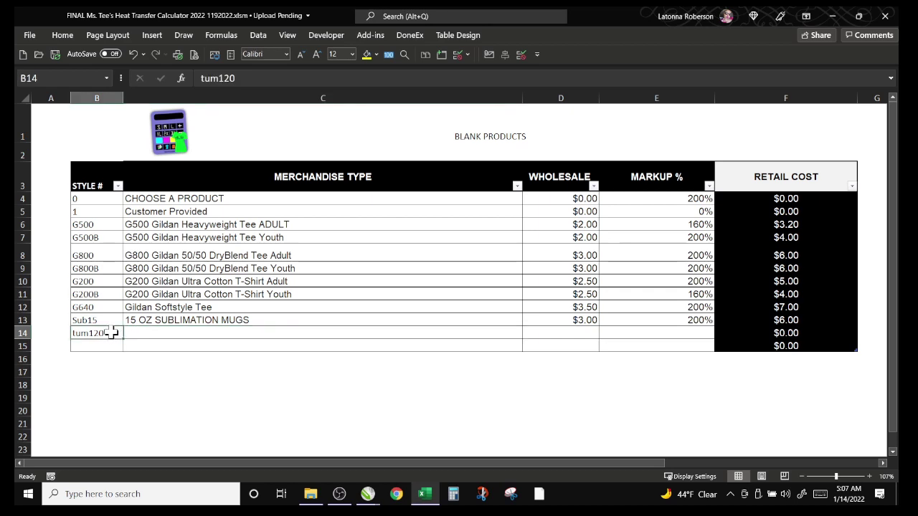
{"action": "key", "text": "BackSpace"}
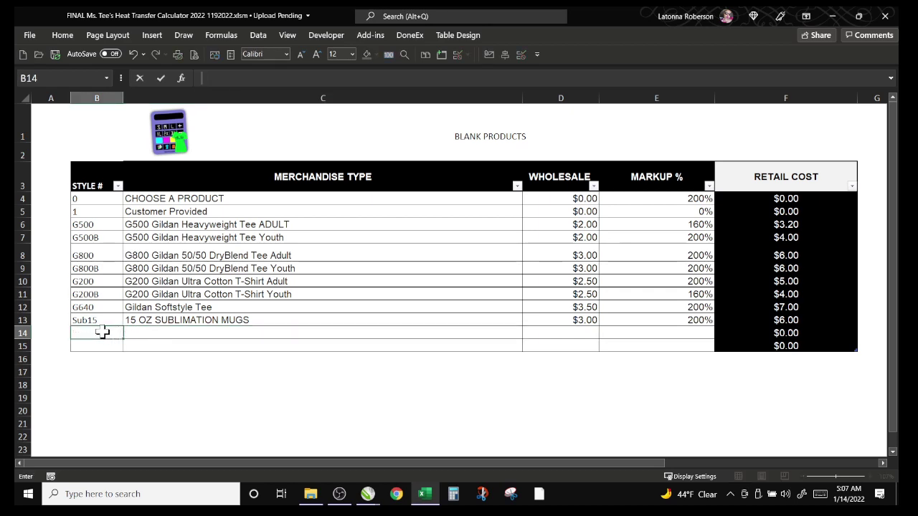
{"action": "type", "text": "tum20"}
{"action": "key", "text": "Tab"}
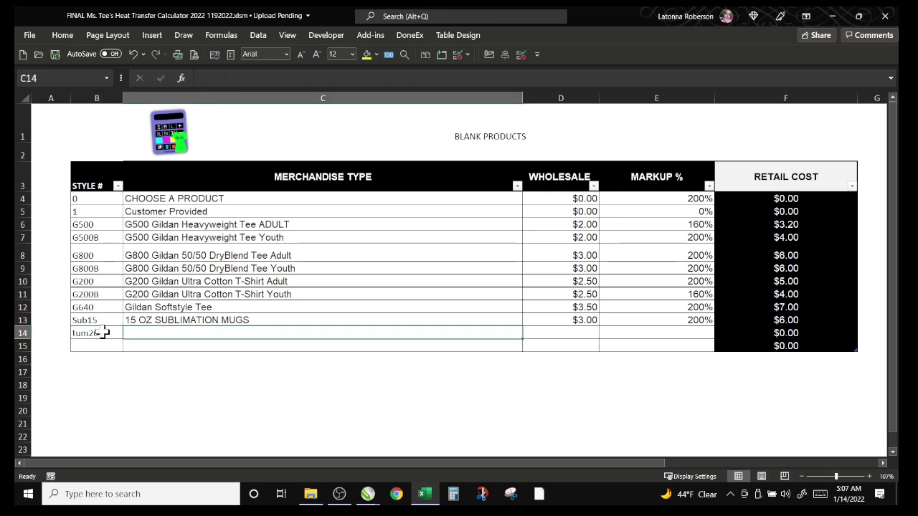
{"action": "type", "text": "20"}
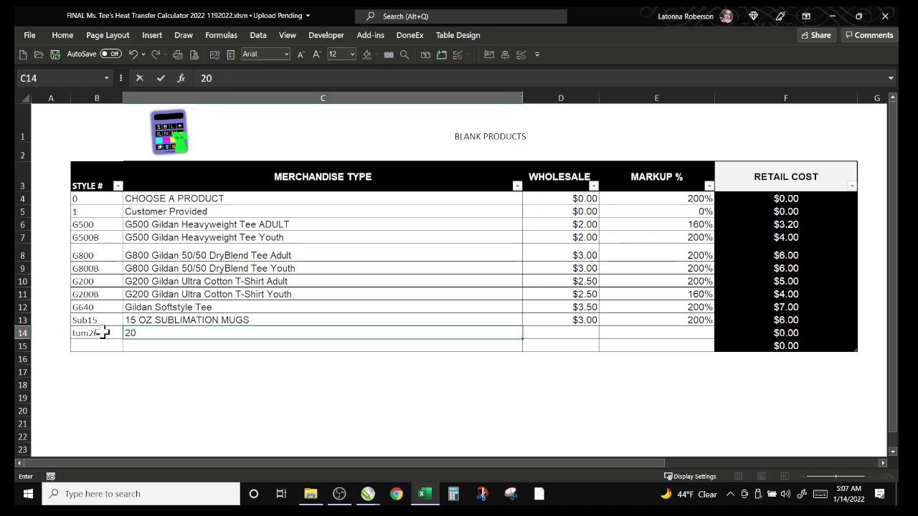
{"action": "type", "text": "oz Tumbler"}
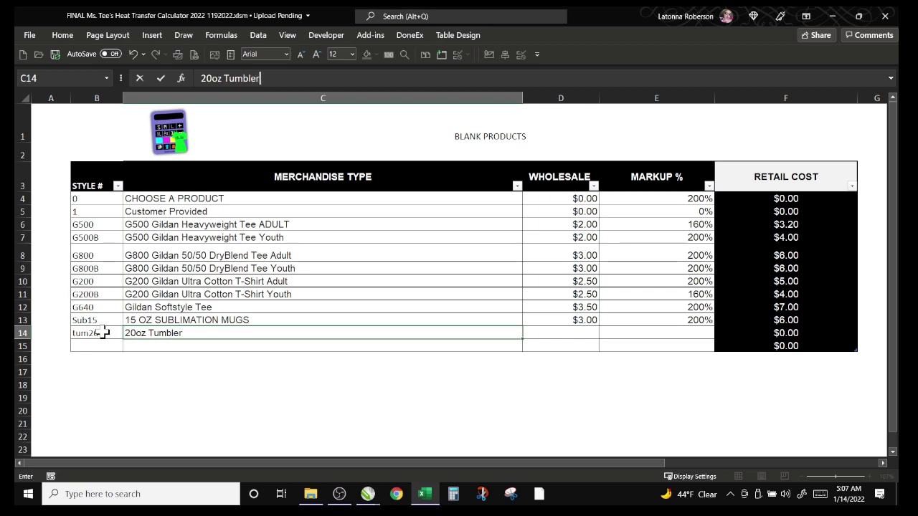
{"action": "left_click", "coordinate": [568, 334]}
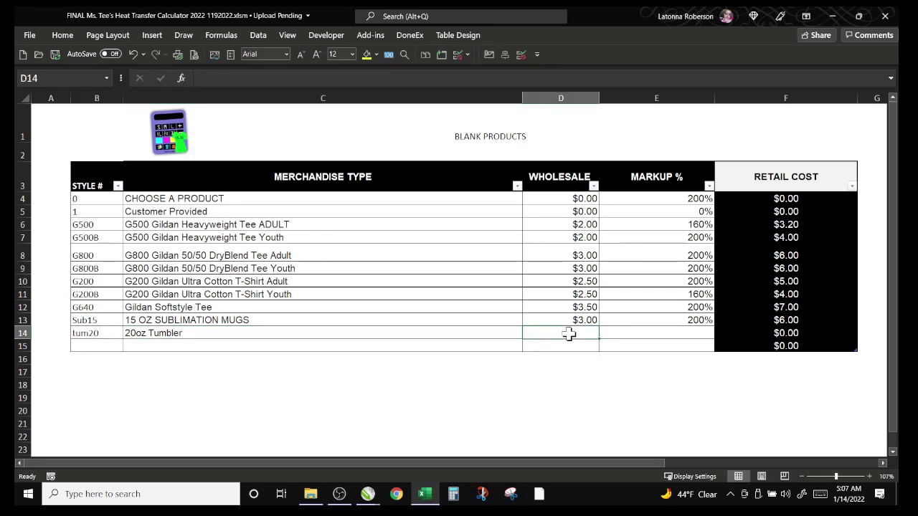
- Switch to Chrome and search Google for "200z sublimation tumber" to look up the tumbler's price
{"action": "left_click", "coordinate": [402, 500]}
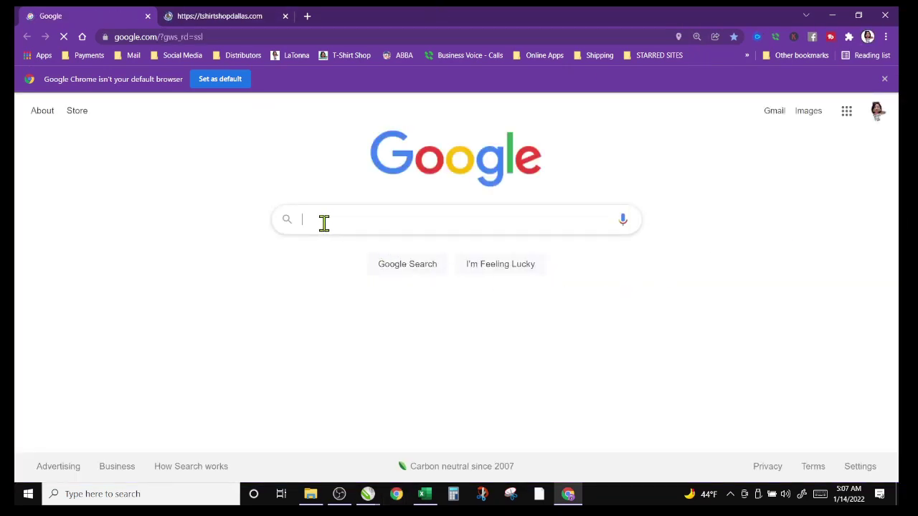
{"action": "left_click", "coordinate": [324, 223]}
{"action": "type", "text": "20"}
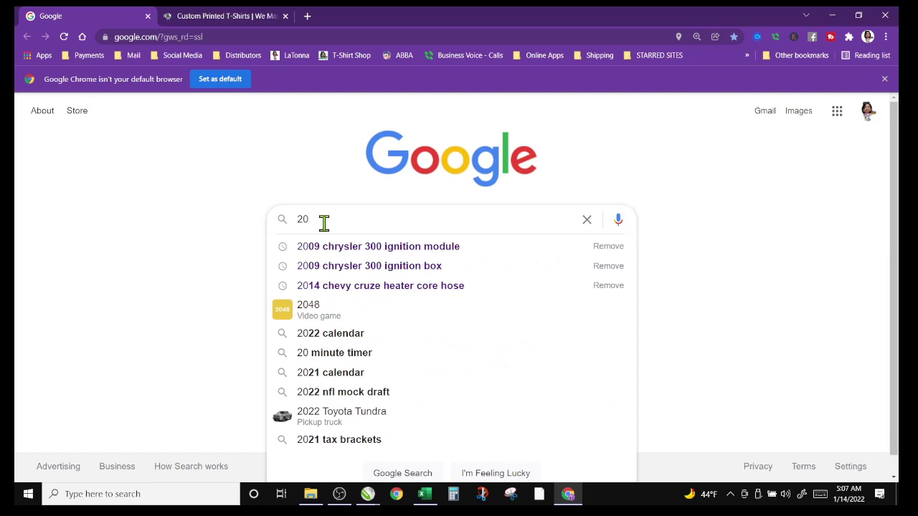
{"action": "type", "text": "0z sublimation tumber"}
{"action": "key", "text": "Return"}
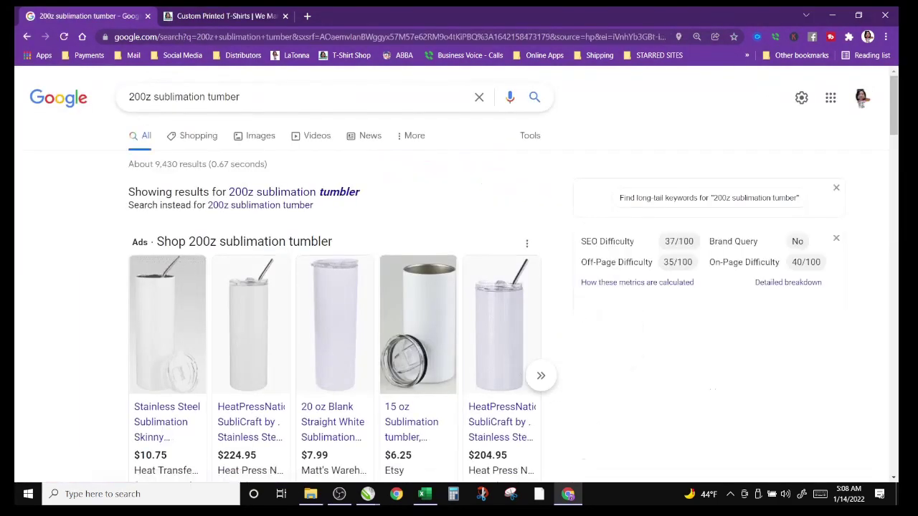
{"action": "scroll", "coordinate": [868, 168], "scroll_direction": "down", "scroll_amount": 2}
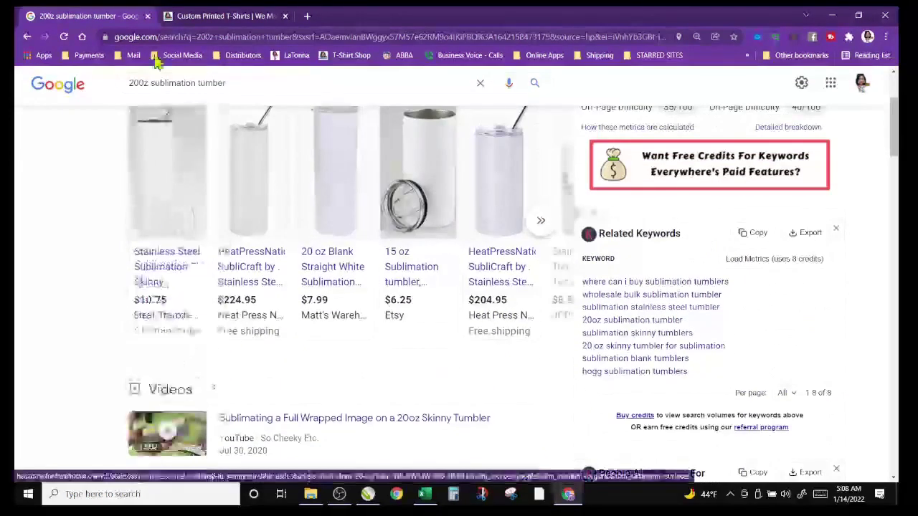
- Switch back to Excel and give the 20oz Tumbler a wholesale price of 10.25 and a markup of 150%
{"action": "key", "text": "alt+Tab"}
{"action": "type", "text": "10.25"}
{"action": "key", "text": "Tab"}
{"action": "type", "text": "150%"}
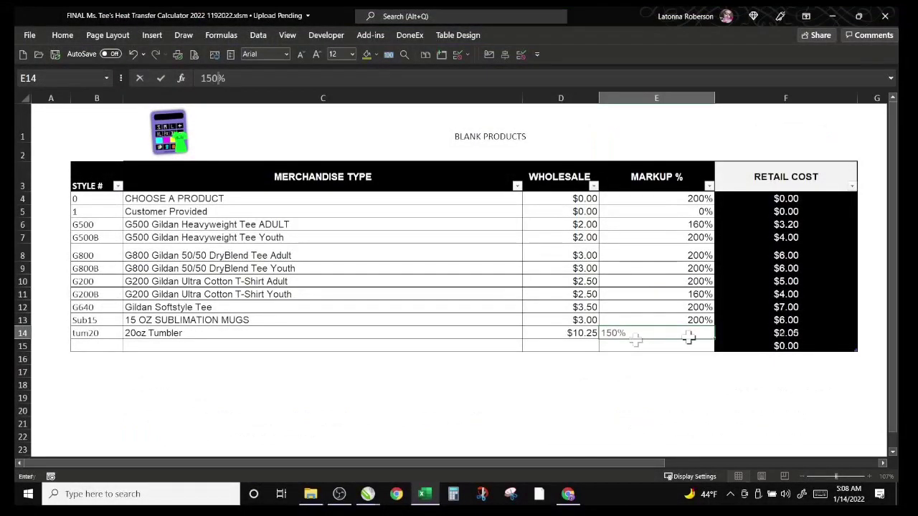
{"action": "key", "text": "Tab"}
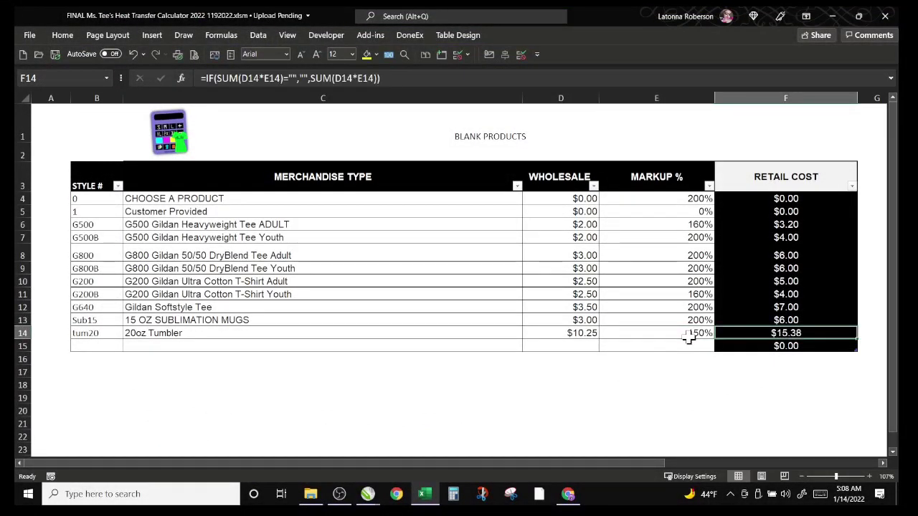
- Enter style number C152 and merchandise type COTTON TOTE in row 15 of the Blank Products table
{"action": "left_click", "coordinate": [133, 346]}
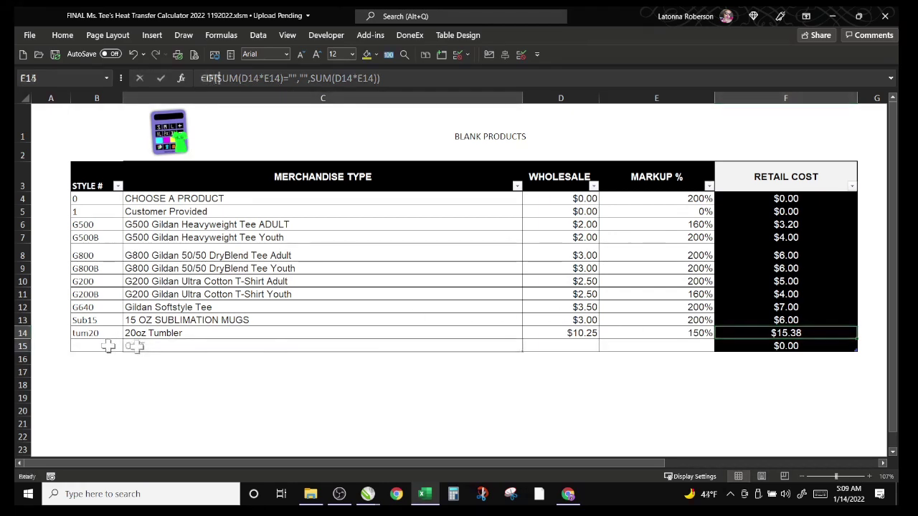
{"action": "type", "text": "COTTON TOTE"}
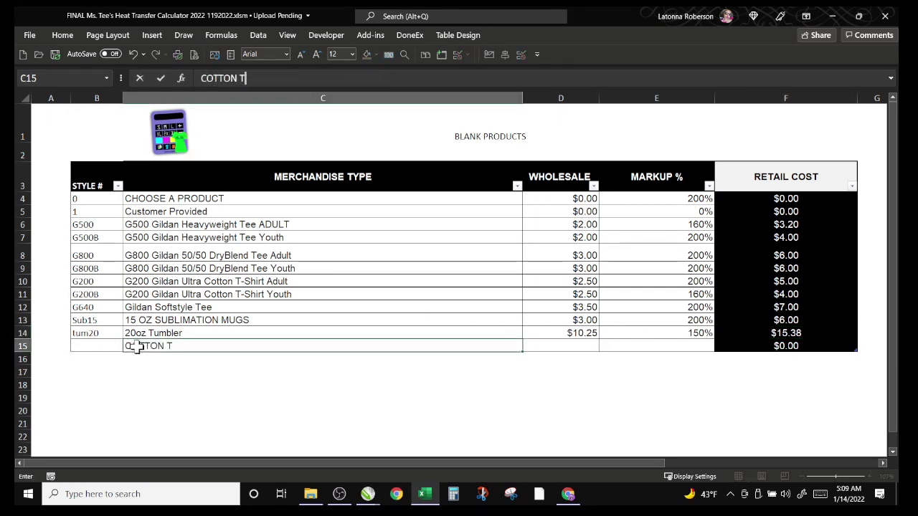
{"action": "left_click", "coordinate": [111, 346]}
{"action": "type", "text": "C152"}
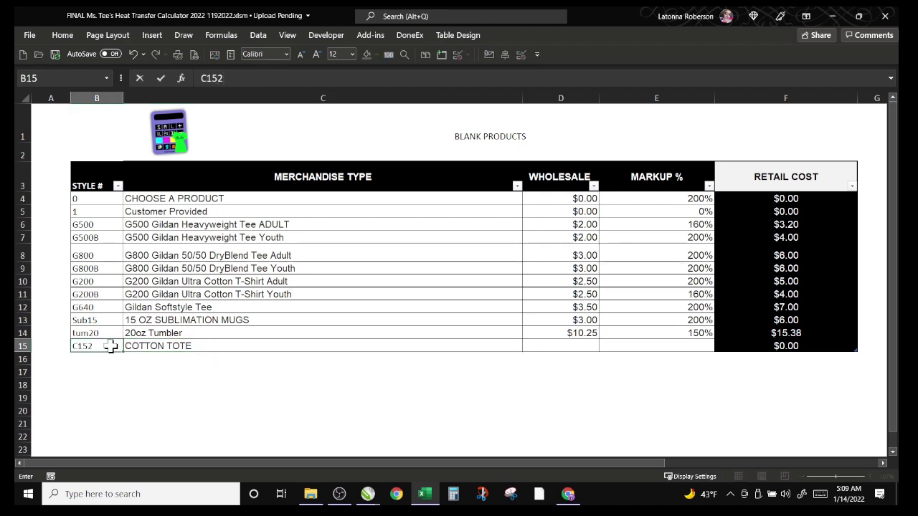
{"action": "left_click", "coordinate": [165, 399]}
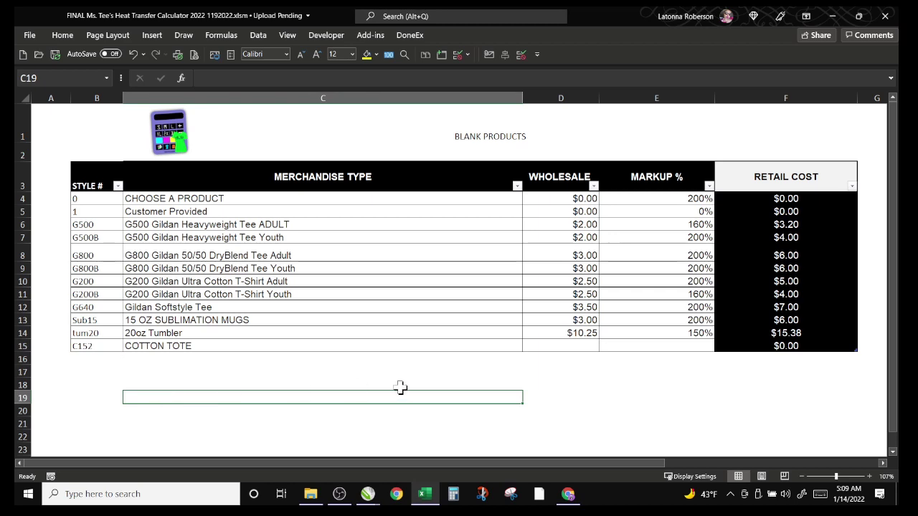
- Give the COTTON TOTE a wholesale price of 2.00 and a markup of 200%
{"action": "left_click", "coordinate": [540, 350]}
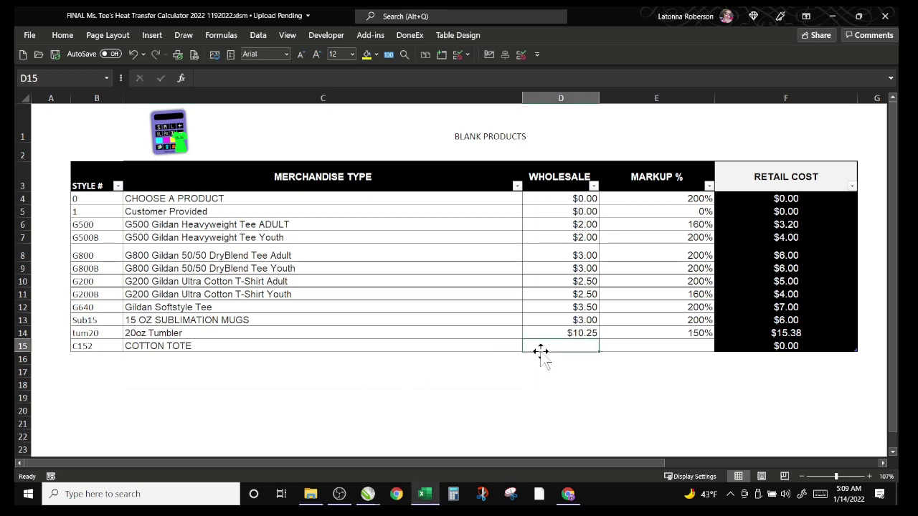
{"action": "type", "text": "2."}
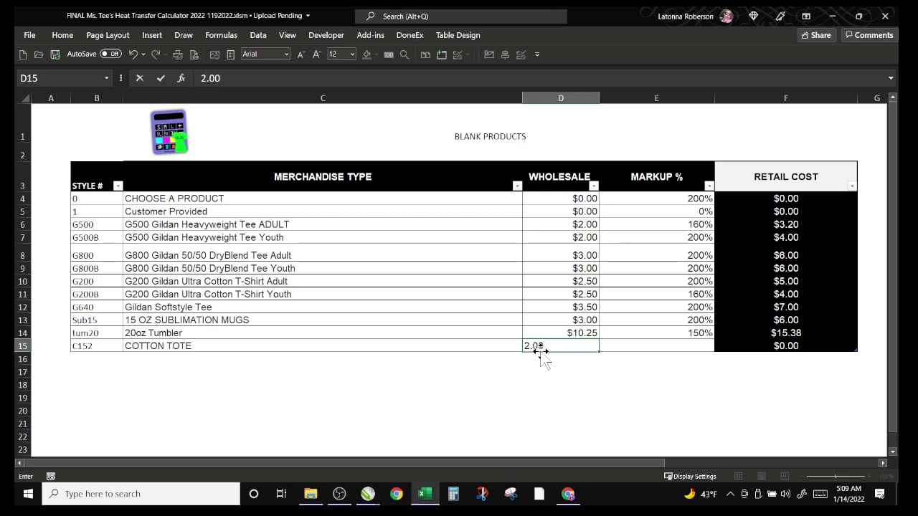
{"action": "key", "text": "Tab"}
{"action": "type", "text": "200"}
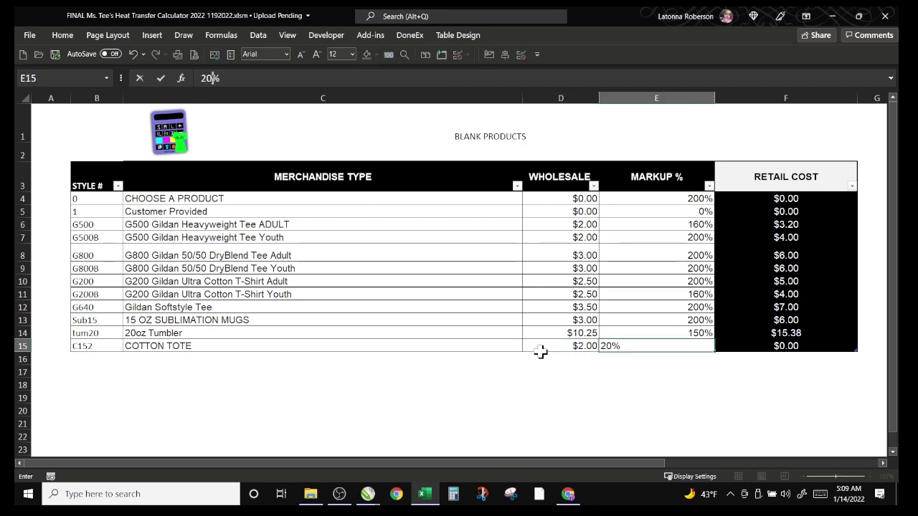
{"action": "key", "text": "Tab"}
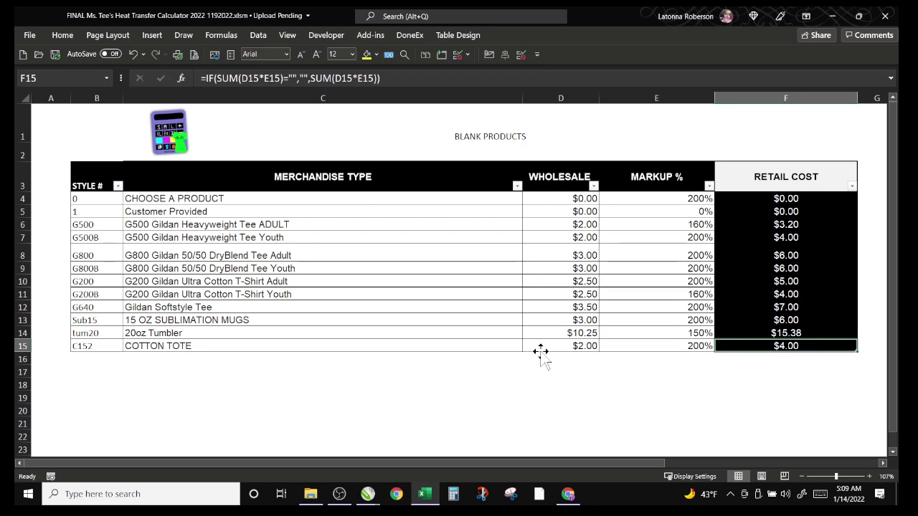
- Open the Product Attributes sheet through the calculator's navigation form and move the form clear of the color and size tables
{"action": "left_click", "coordinate": [171, 142]}
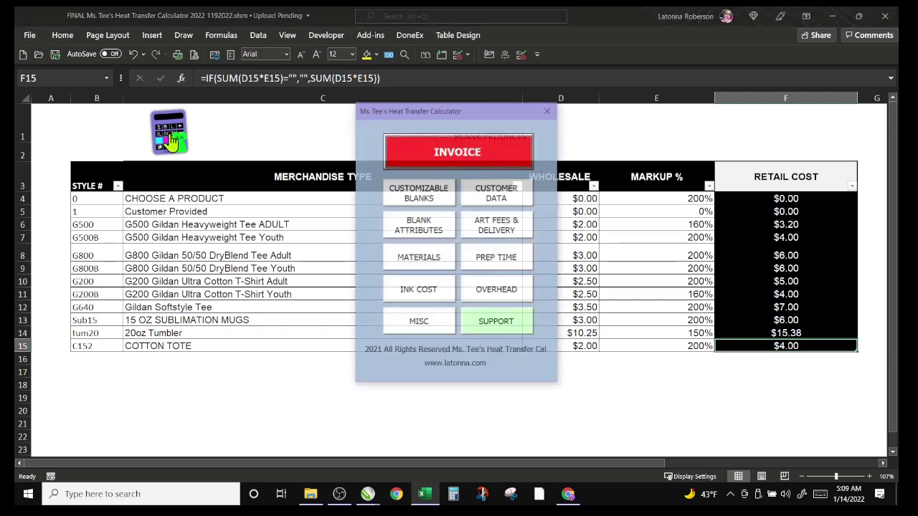
{"action": "left_click", "coordinate": [420, 229]}
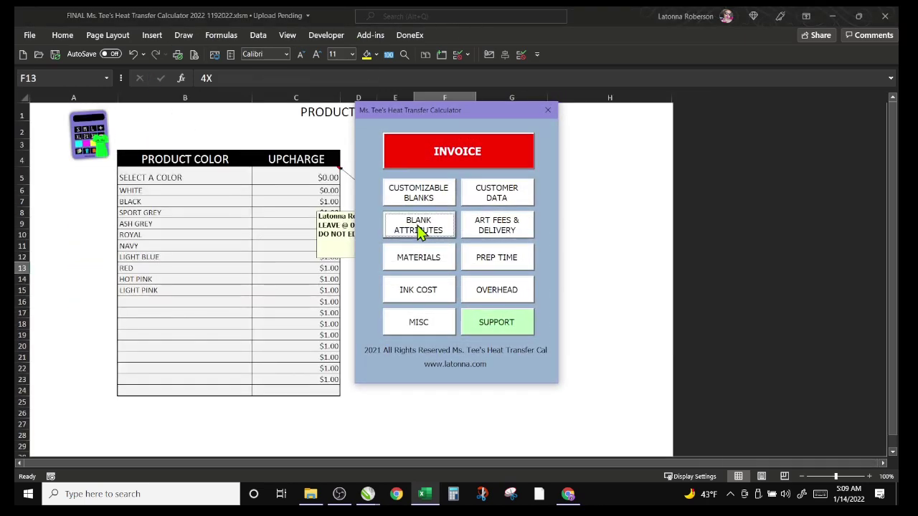
{"action": "left_click_drag", "start_coordinate": [435, 111], "coordinate": [669, 129]}
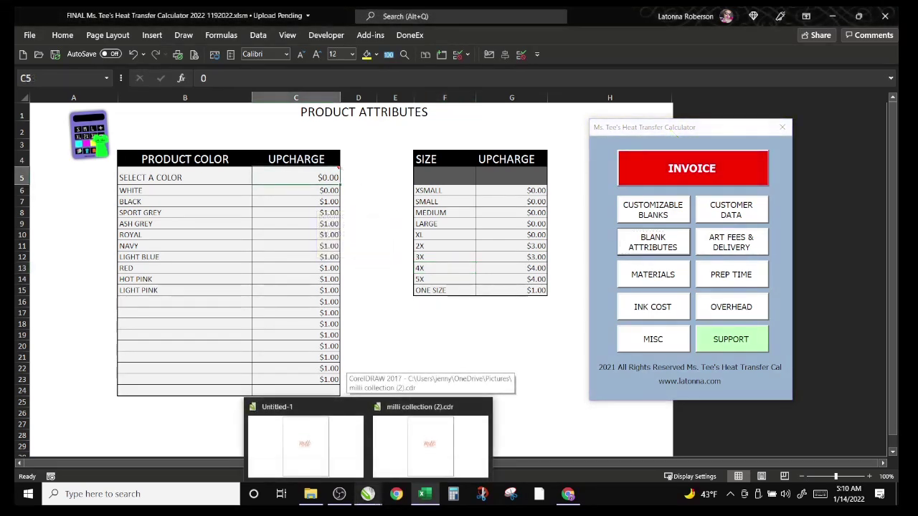
- Add the colors FUSHIA and NATURAL in the first two empty rows of the Product Color list
{"action": "left_click", "coordinate": [132, 302]}
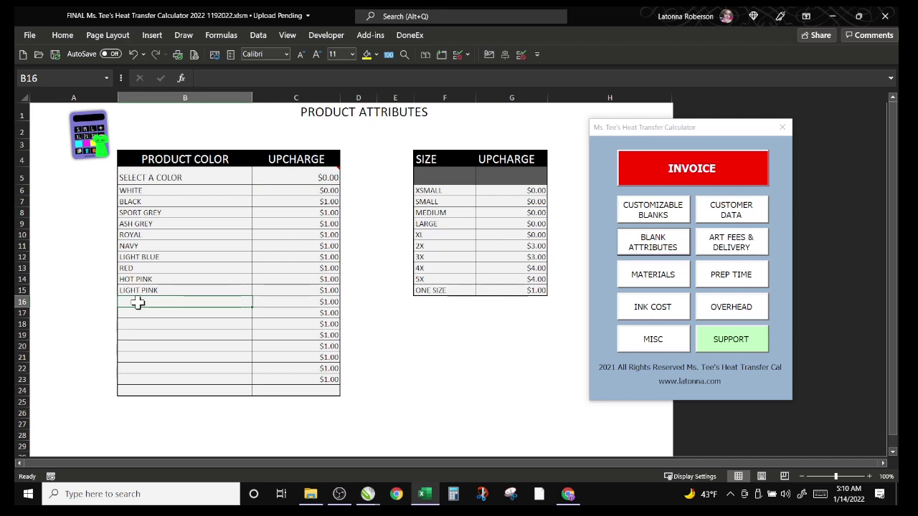
{"action": "type", "text": "FUSHIA"}
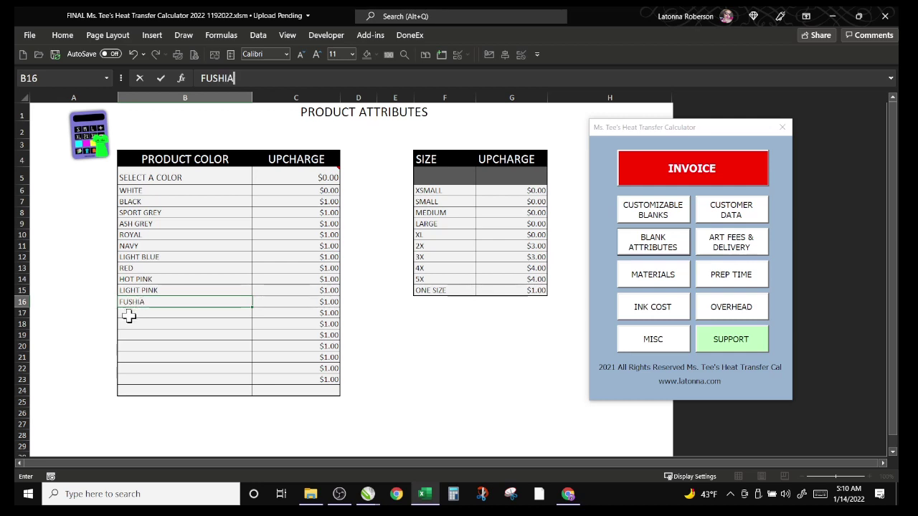
{"action": "key", "text": "Return"}
{"action": "type", "text": "NATU"}
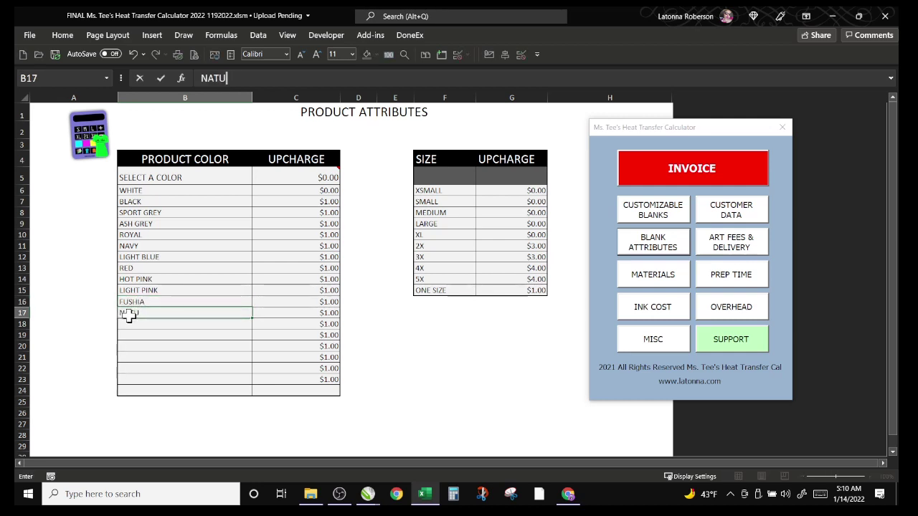
{"action": "type", "text": "RAL"}
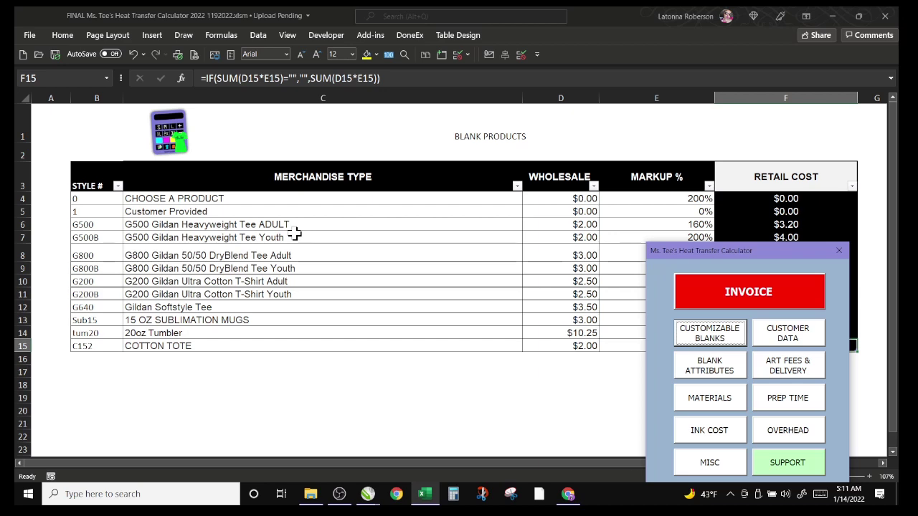
- Return from Blank Products to the Product Attributes sheet and uncover its color and size upcharges by moving the navigation form
{"action": "left_click_drag", "start_coordinate": [723, 252], "coordinate": [589, 134]}
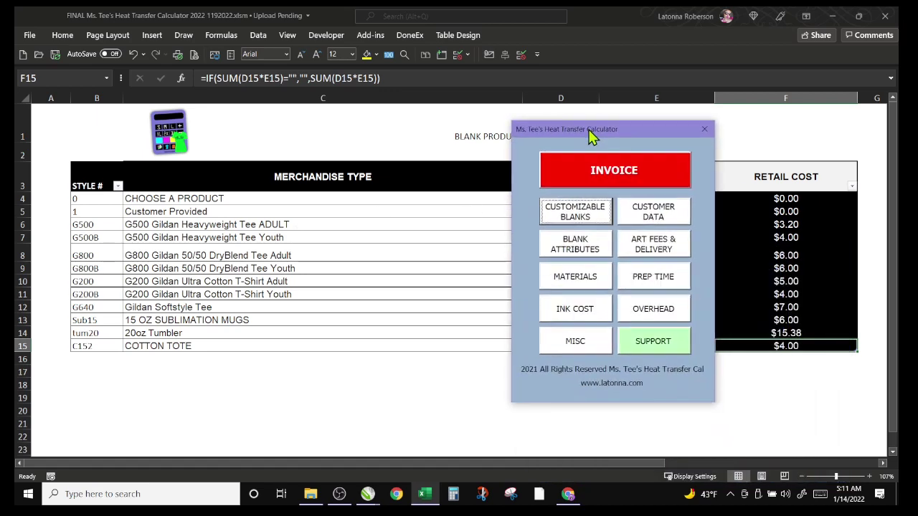
{"action": "left_click", "coordinate": [563, 260]}
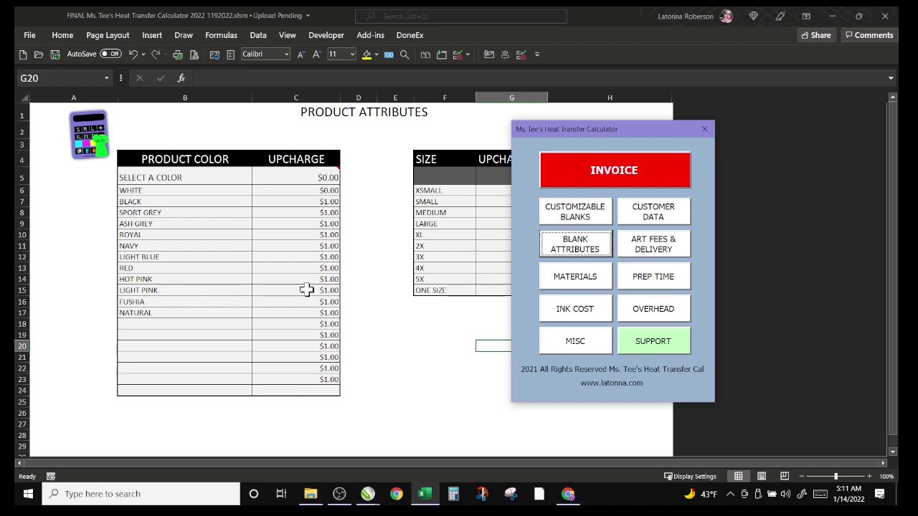
{"action": "left_click_drag", "start_coordinate": [643, 129], "coordinate": [294, 182]}
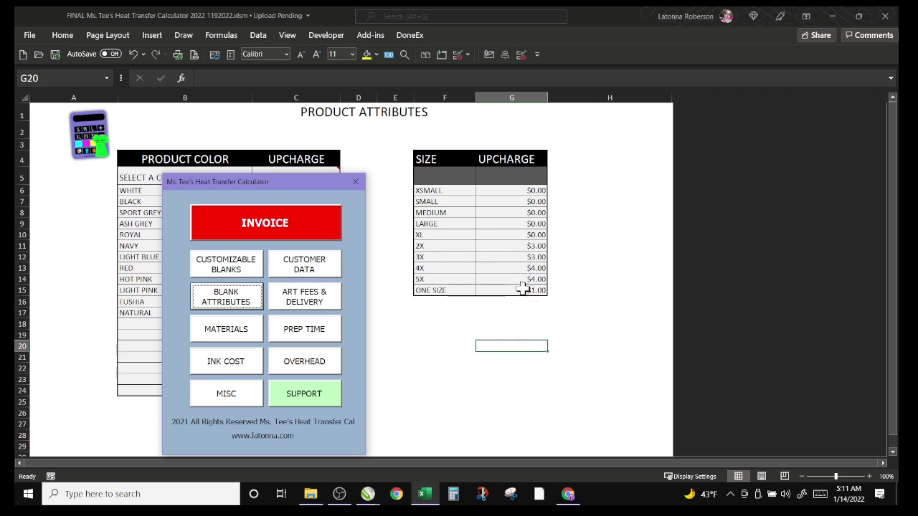
{"action": "left_click_drag", "start_coordinate": [298, 189], "coordinate": [671, 161]}
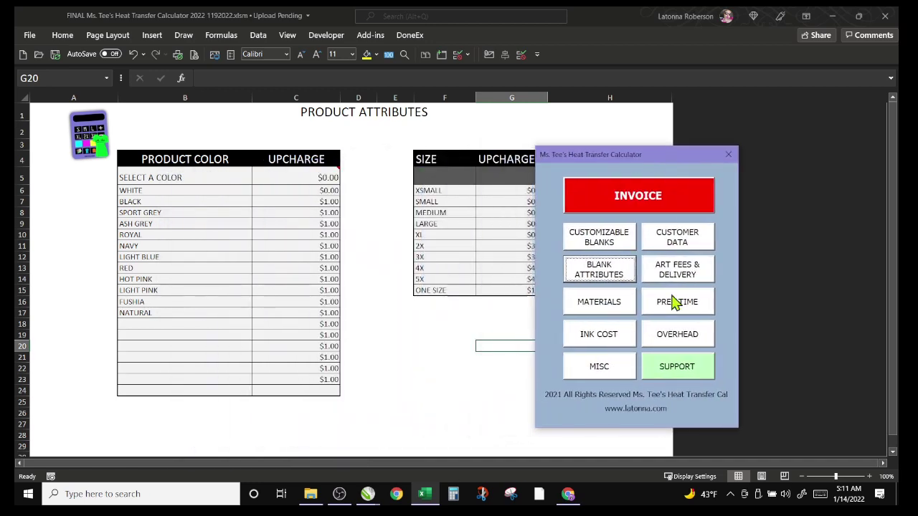
- Open the Wholesale Cost of Materials sheet, close the navigation form and set the sheet zoom to 81%
{"action": "left_click", "coordinate": [608, 308]}
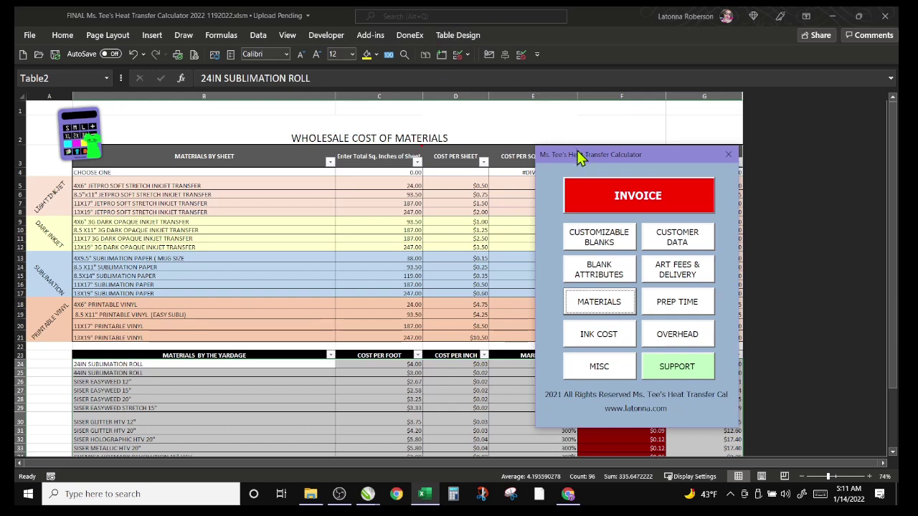
{"action": "left_click_drag", "start_coordinate": [584, 156], "coordinate": [732, 179]}
{"action": "left_click", "coordinate": [875, 180]}
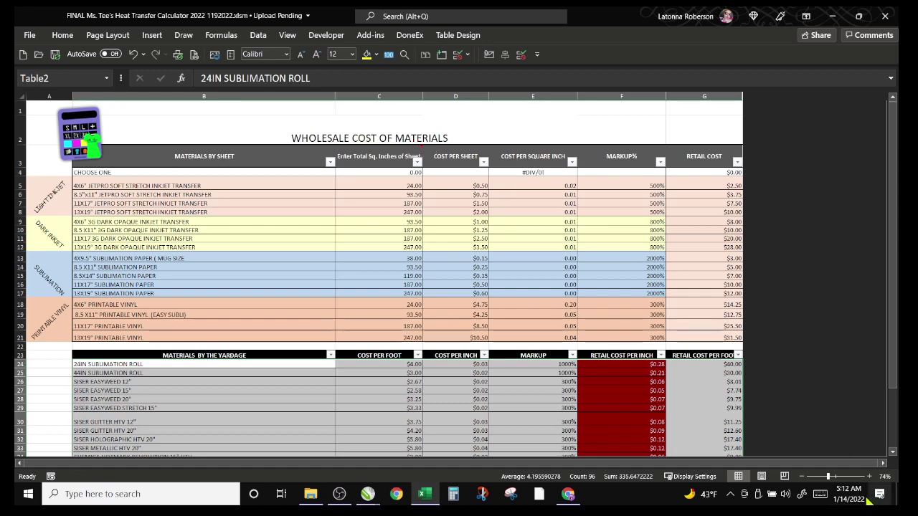
{"action": "left_click", "coordinate": [833, 477]}
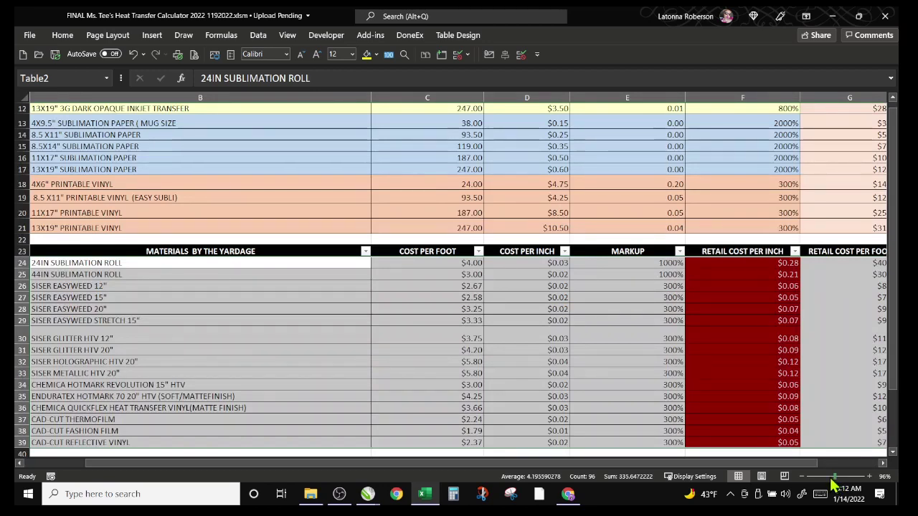
{"action": "left_click", "coordinate": [829, 477]}
{"action": "scroll", "coordinate": [393, 266], "scroll_direction": "up", "scroll_amount": 2}
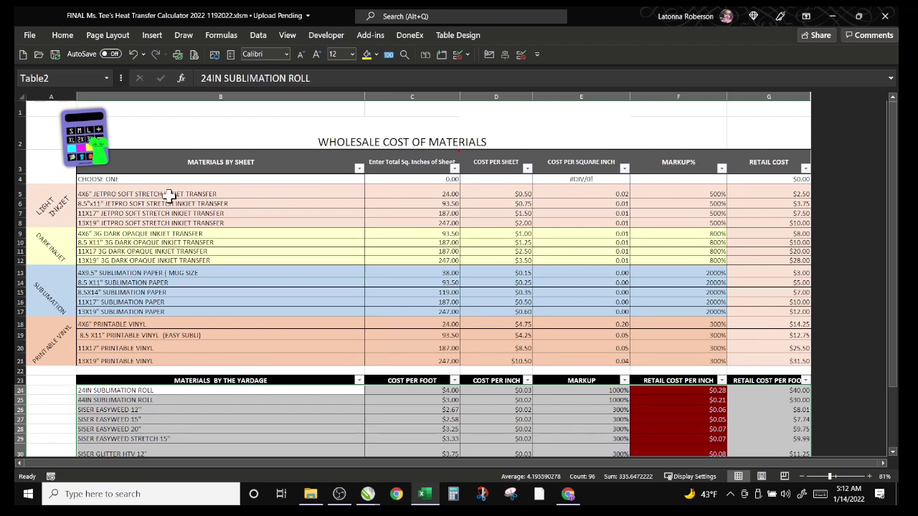
- Examine the square inches, cost per sheet and cost per square inch columns of the Materials by Sheet table
{"action": "mouse_move", "coordinate": [390, 164]}
{"action": "left_click", "coordinate": [585, 204]}
{"action": "left_click", "coordinate": [504, 223]}
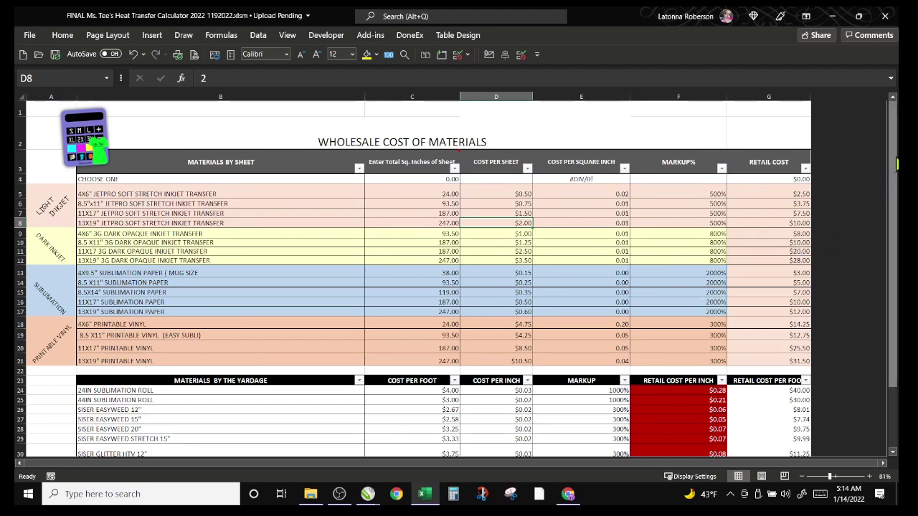
- Fill the Retail Cost Per Inch cells F24 to F39 of the Materials by the Yardage table with dark blue-gray
{"action": "left_click_drag", "start_coordinate": [896, 163], "coordinate": [896, 143]}
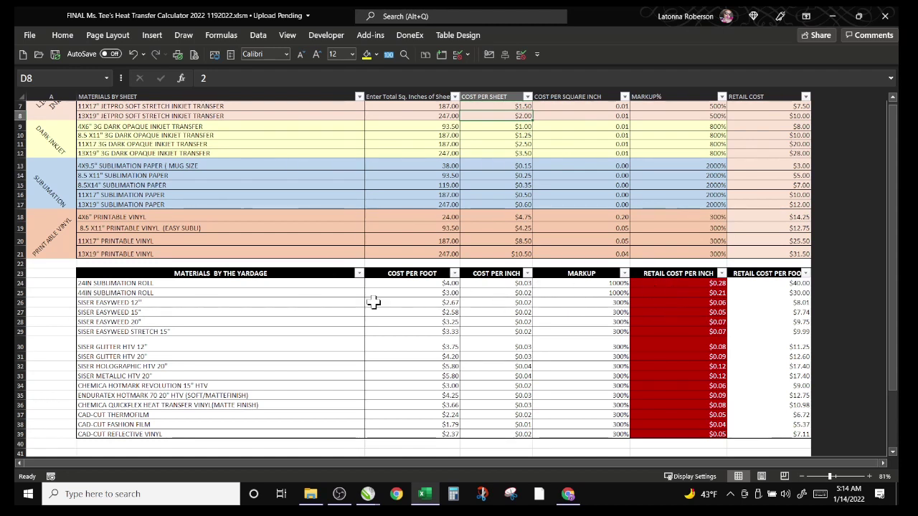
{"action": "left_click", "coordinate": [654, 286]}
{"action": "left_click_drag", "start_coordinate": [654, 286], "coordinate": [651, 436]}
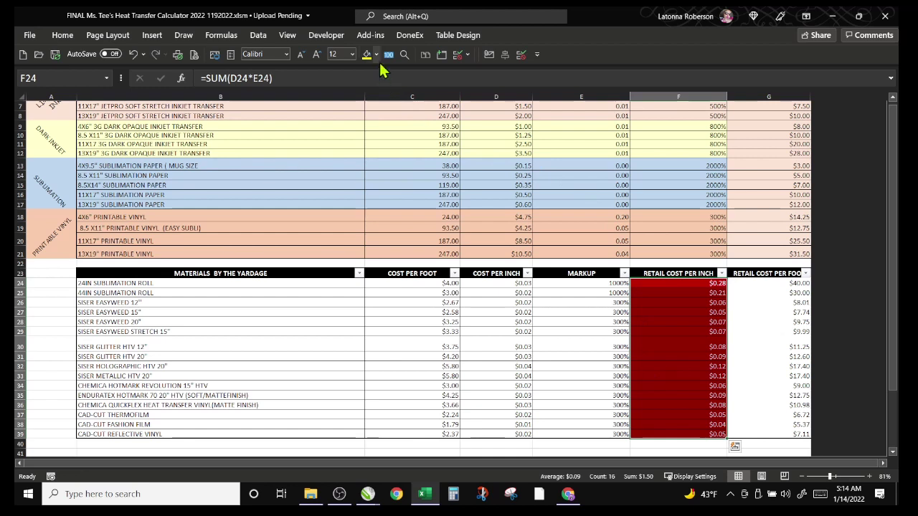
{"action": "left_click", "coordinate": [377, 56]}
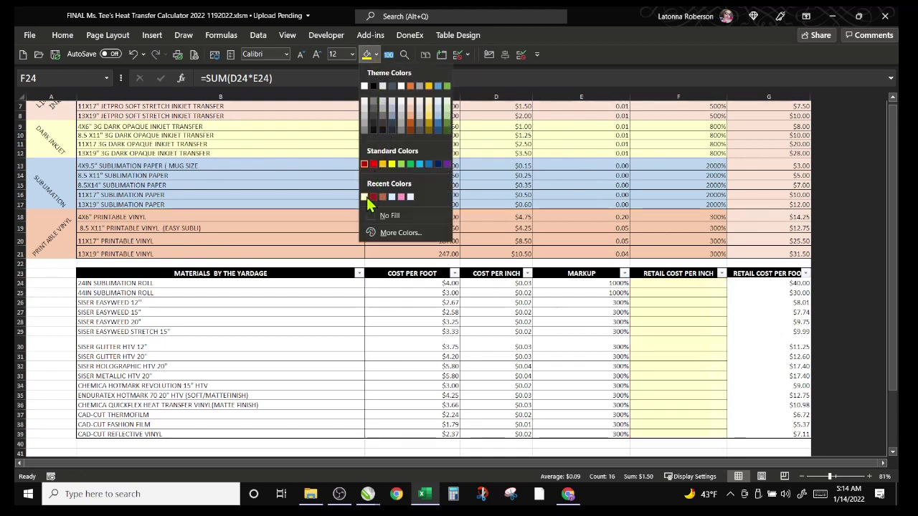
{"action": "left_click", "coordinate": [392, 94]}
{"action": "left_click", "coordinate": [608, 375]}
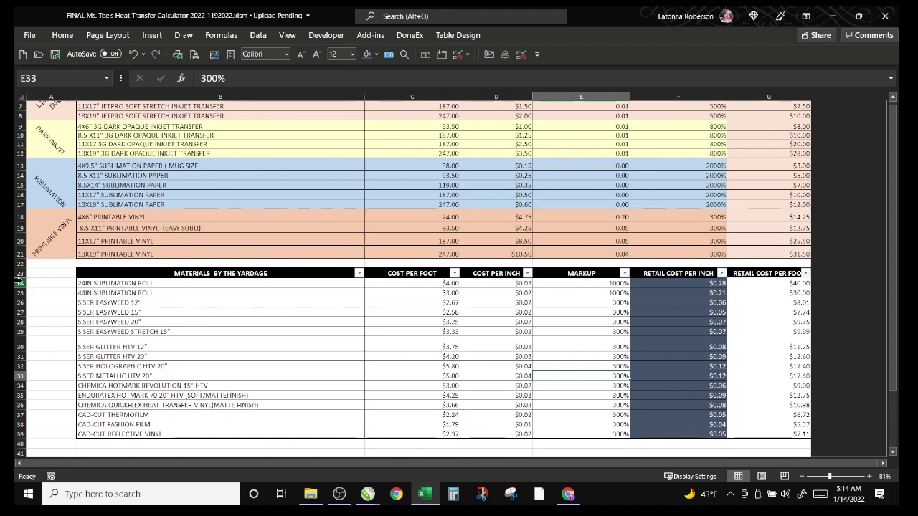
- Fill rows 26 to 32, from SISER EASYWEED 12" to SISER HOLOGRAPHIC HTV 20", with the recently used pink
{"action": "mouse_move", "coordinate": [19, 282]}
{"action": "left_mouse_down"}
{"action": "mouse_move", "coordinate": [20, 316]}
{"action": "mouse_move", "coordinate": [25, 293]}
{"action": "left_mouse_up"}
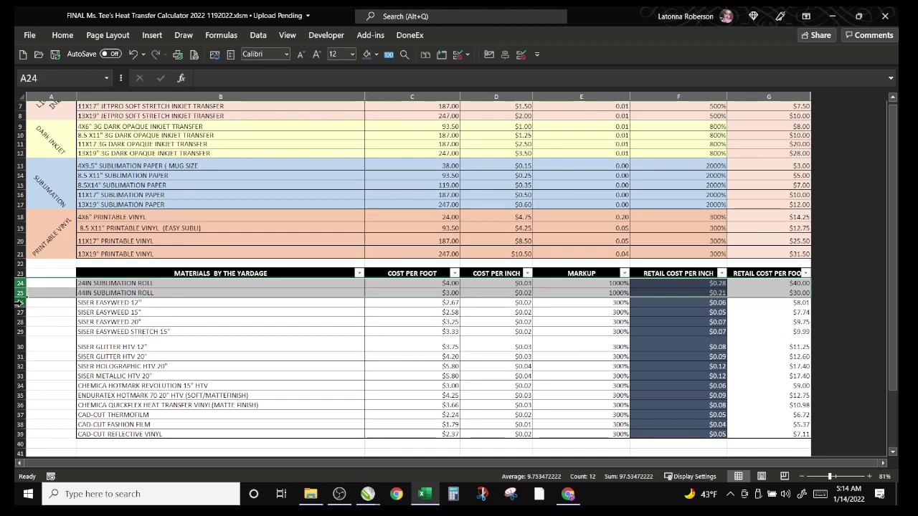
{"action": "left_click", "coordinate": [18, 303]}
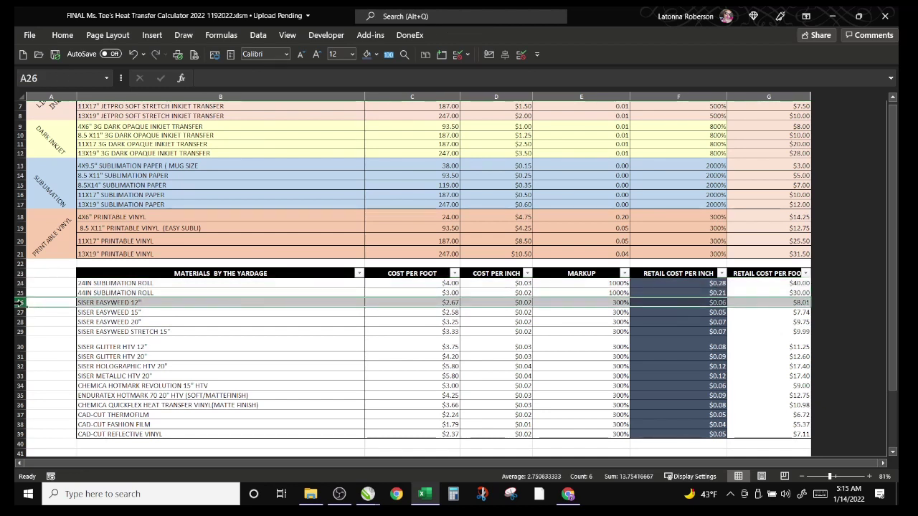
{"action": "left_click_drag", "start_coordinate": [18, 302], "coordinate": [18, 364]}
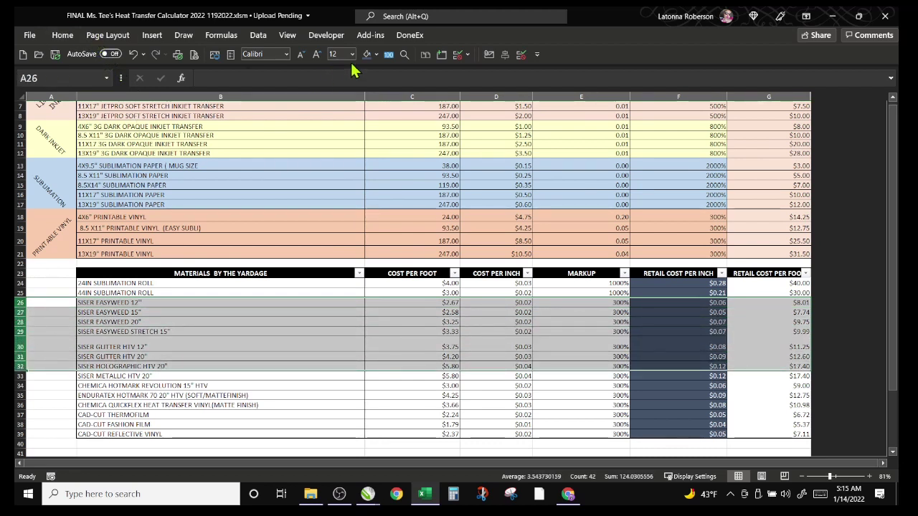
{"action": "left_click", "coordinate": [377, 56]}
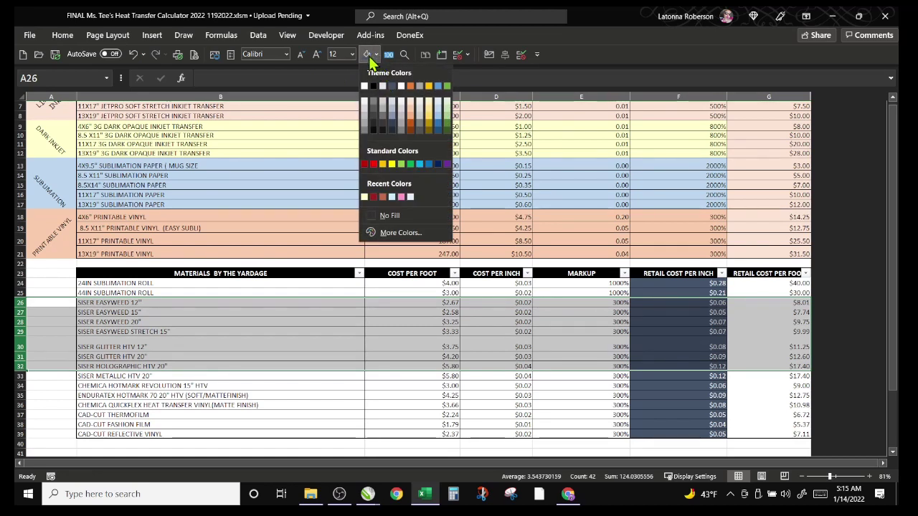
{"action": "left_click", "coordinate": [400, 197]}
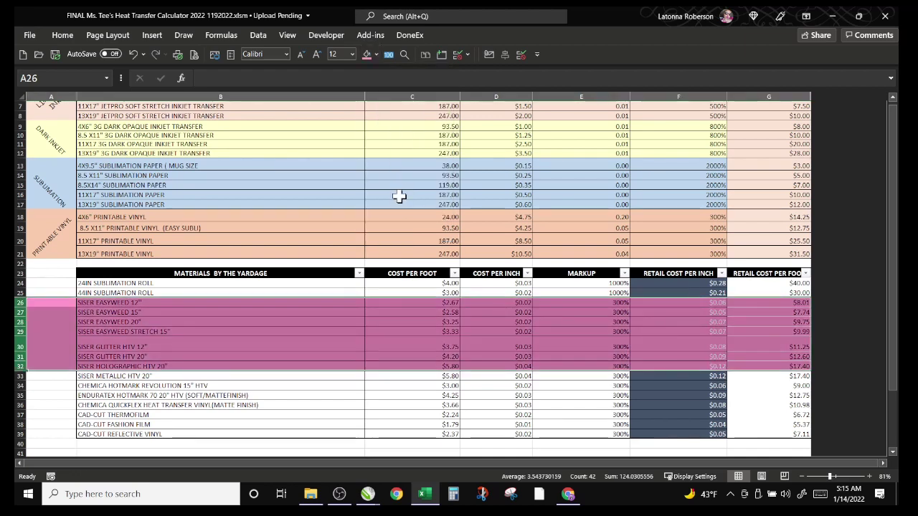
- Make the SISER EASYWEED 12" row slightly taller
{"action": "left_click", "coordinate": [46, 328]}
{"action": "left_click", "coordinate": [38, 310]}
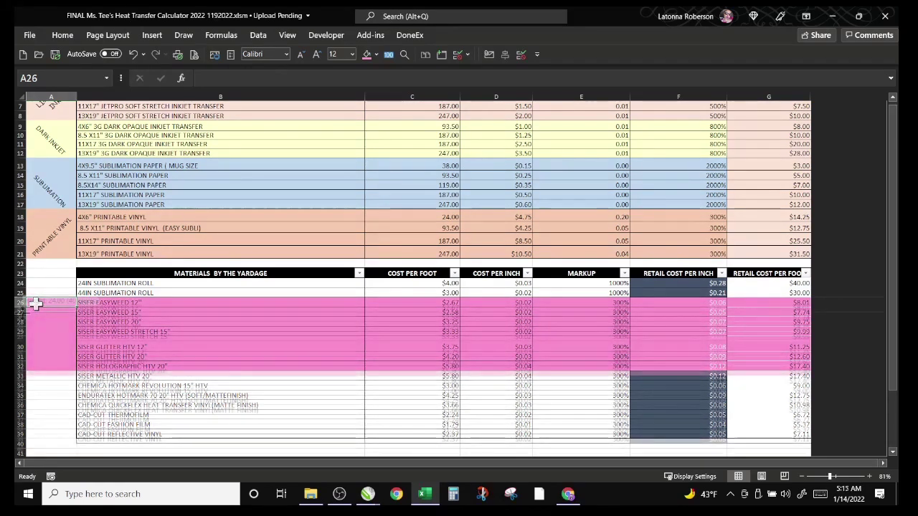
{"action": "left_click_drag", "start_coordinate": [22, 306], "coordinate": [22, 311]}
{"action": "left_click", "coordinate": [29, 399]}
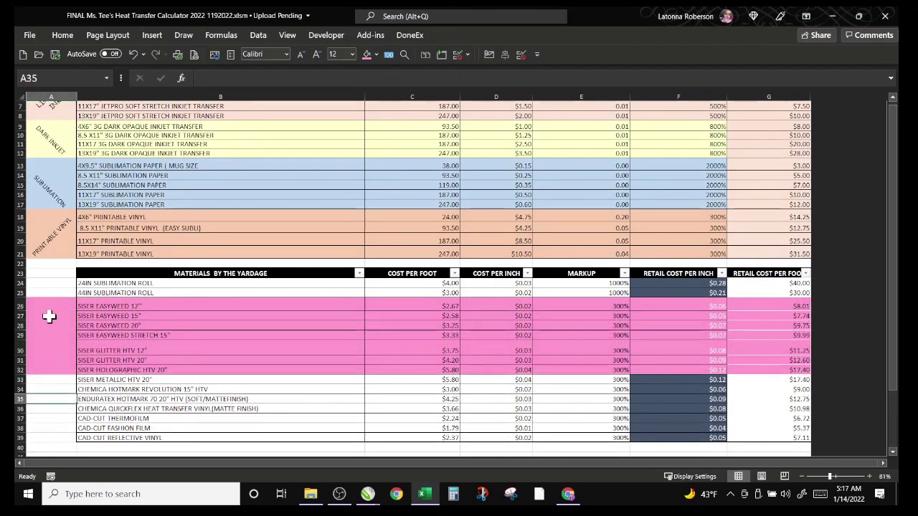
- Merge and center cells A26 to A32 beside the pink SISER rows
{"action": "left_click", "coordinate": [45, 303]}
{"action": "left_click_drag", "start_coordinate": [44, 303], "coordinate": [41, 371]}
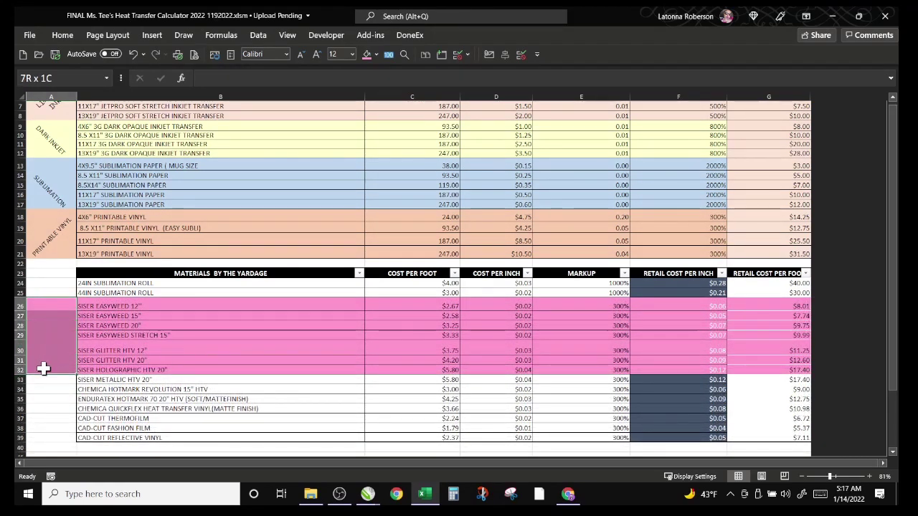
{"action": "left_click", "coordinate": [62, 36]}
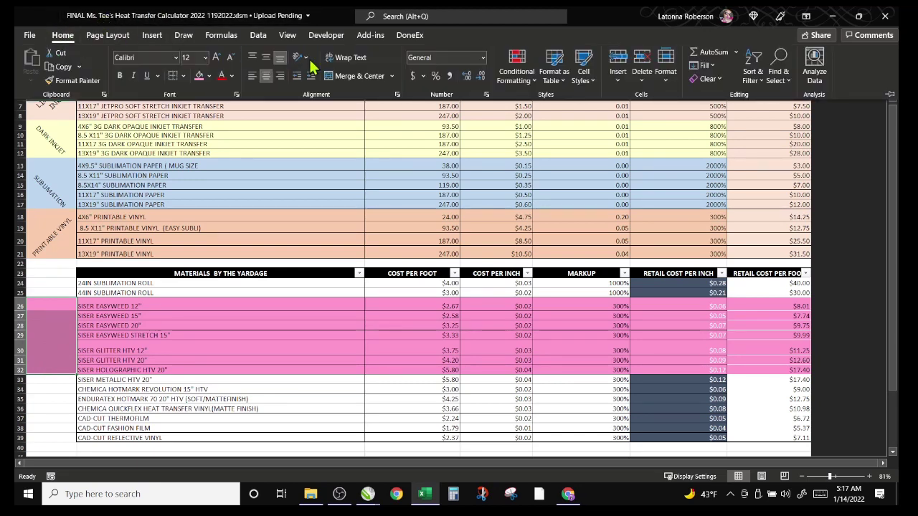
{"action": "left_click", "coordinate": [362, 79]}
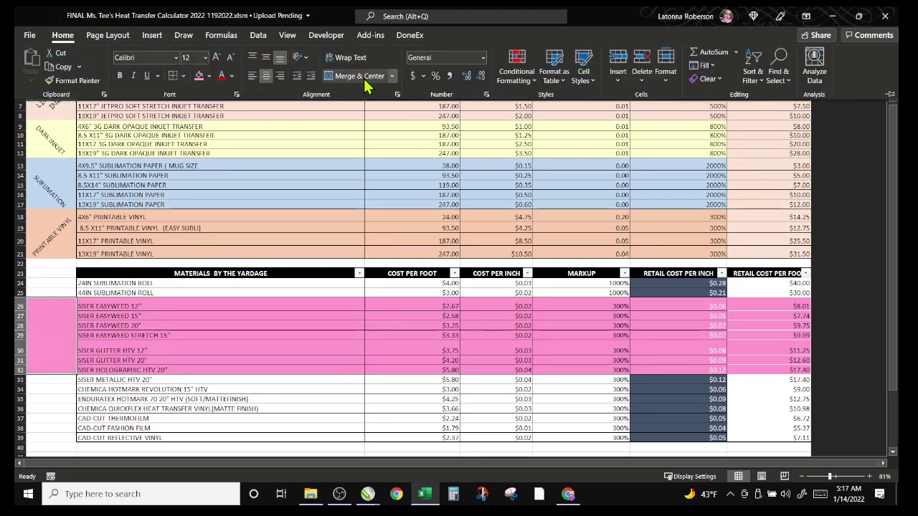
- Enter the label SISER in the merged cell A26
{"action": "left_click", "coordinate": [39, 326]}
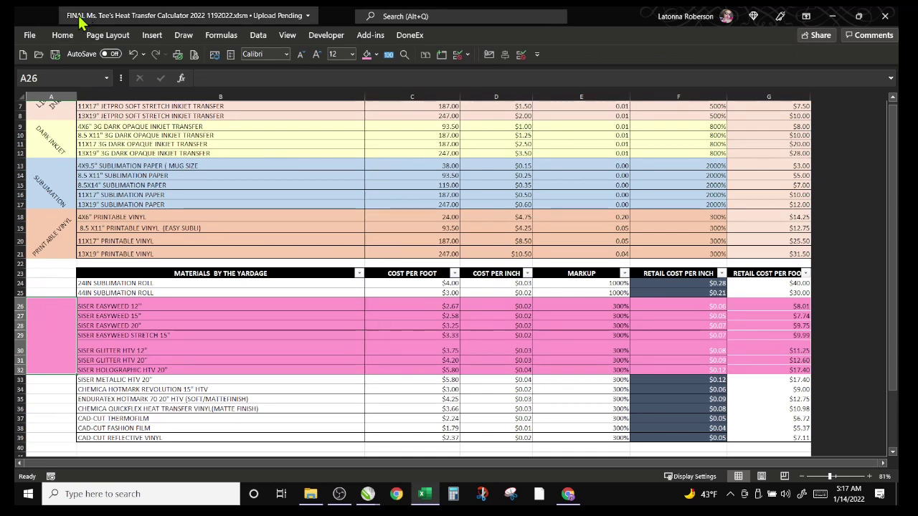
{"action": "right_click", "coordinate": [41, 326]}
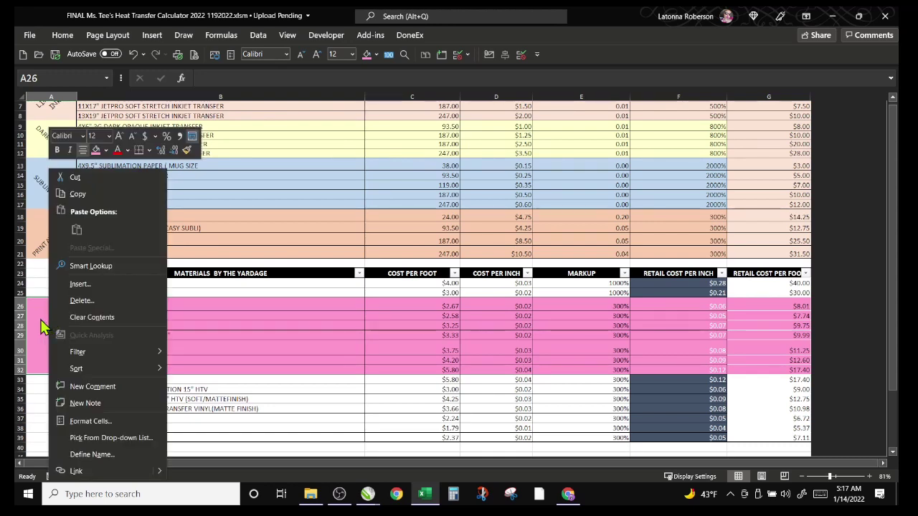
{"action": "left_click", "coordinate": [36, 319]}
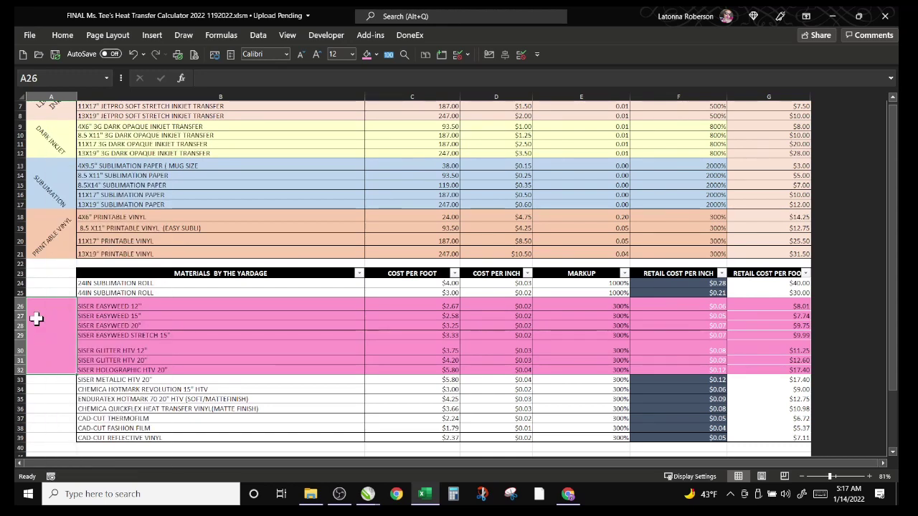
{"action": "left_click", "coordinate": [203, 83]}
{"action": "type", "text": "$"}
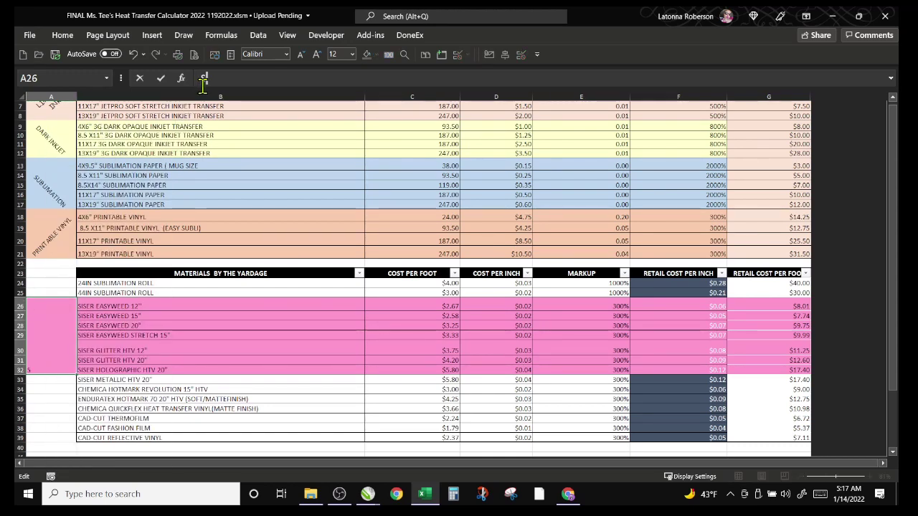
{"action": "type", "text": "ISER"}
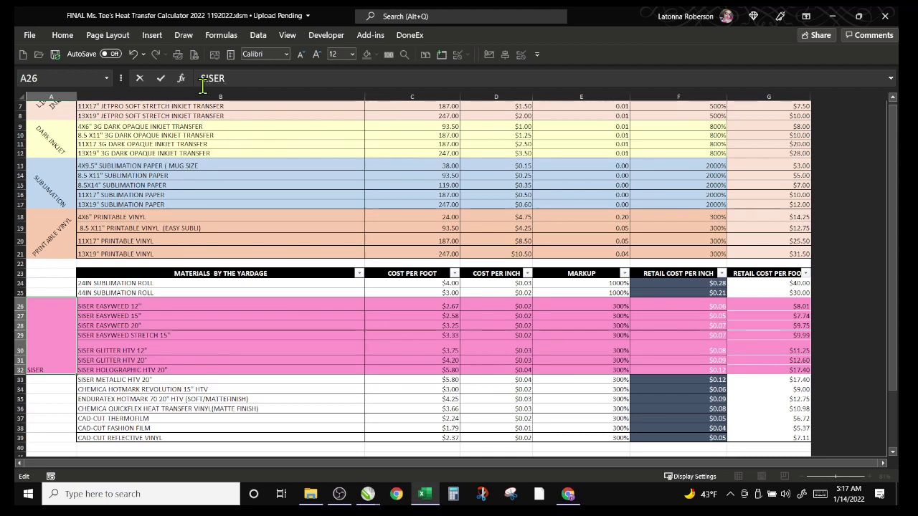
{"action": "key", "text": "Tab"}
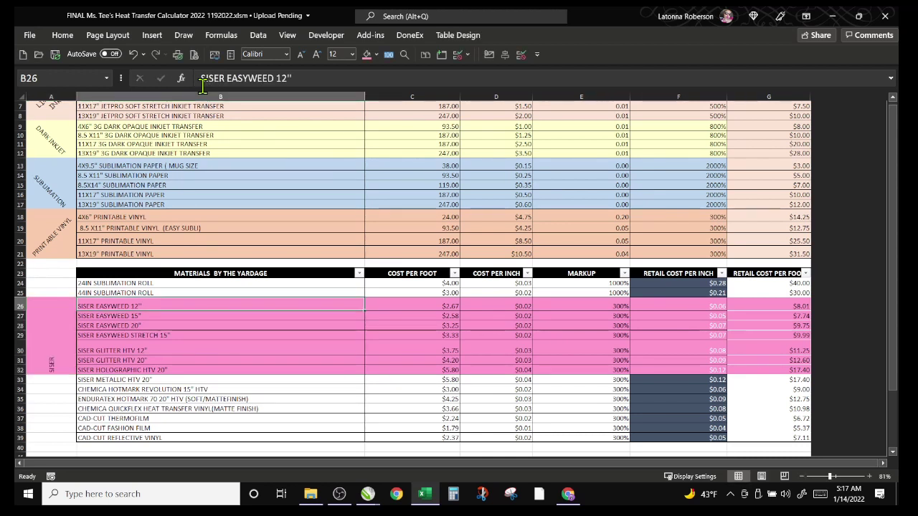
- Format the SISER label as clockwise-angled, vertically centered text at font size 16
{"action": "left_click", "coordinate": [46, 362]}
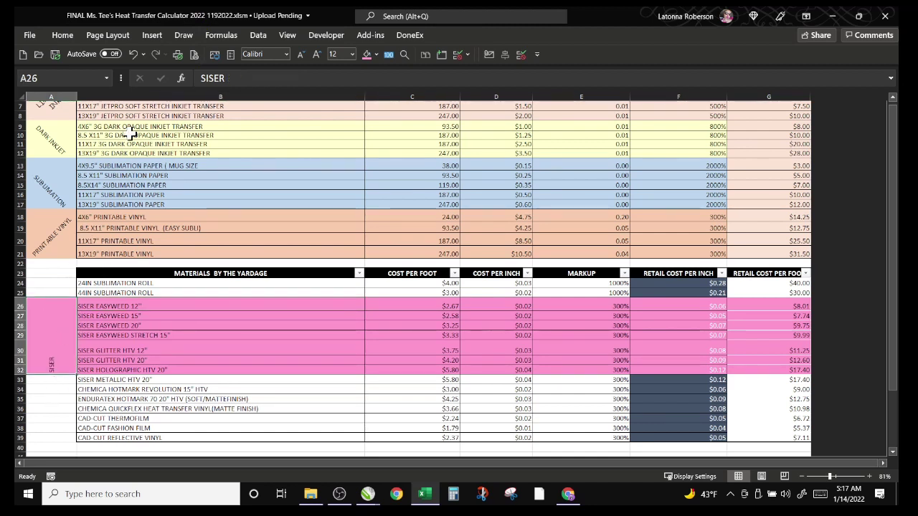
{"action": "left_click", "coordinate": [63, 35]}
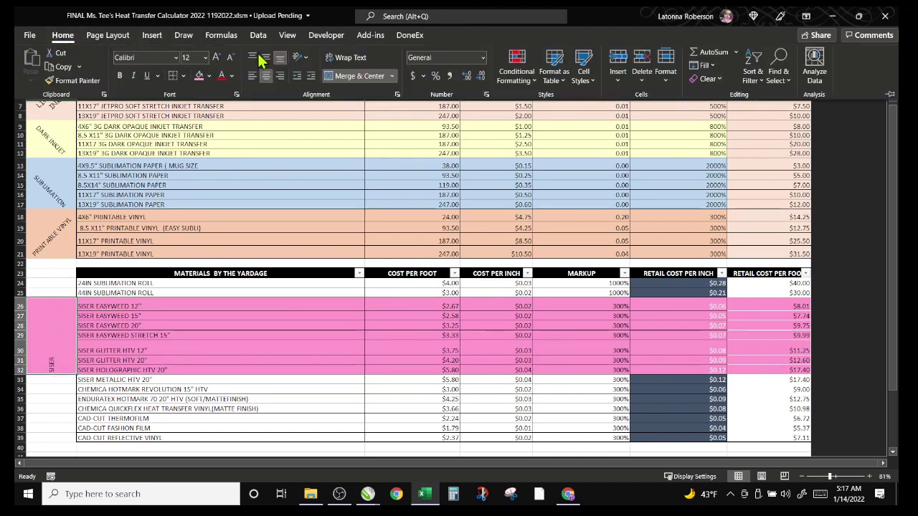
{"action": "left_click", "coordinate": [300, 57]}
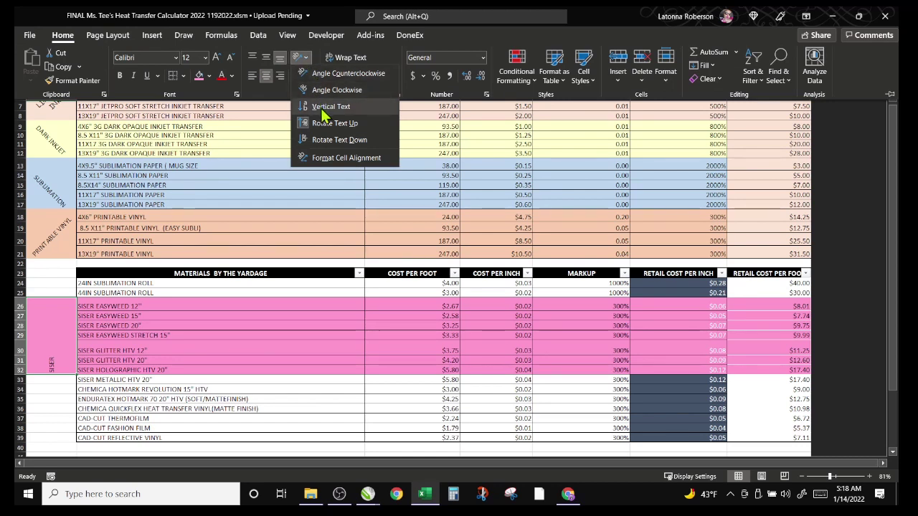
{"action": "left_click", "coordinate": [319, 91]}
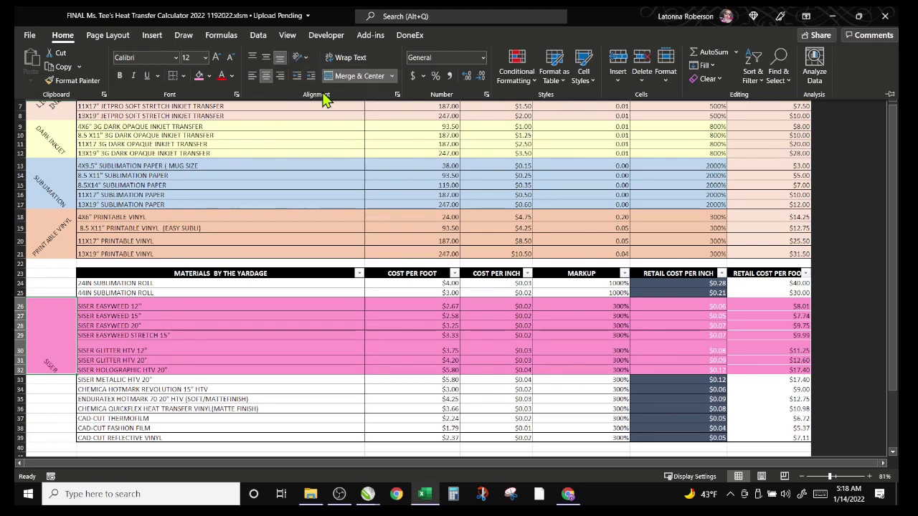
{"action": "left_click", "coordinate": [205, 58]}
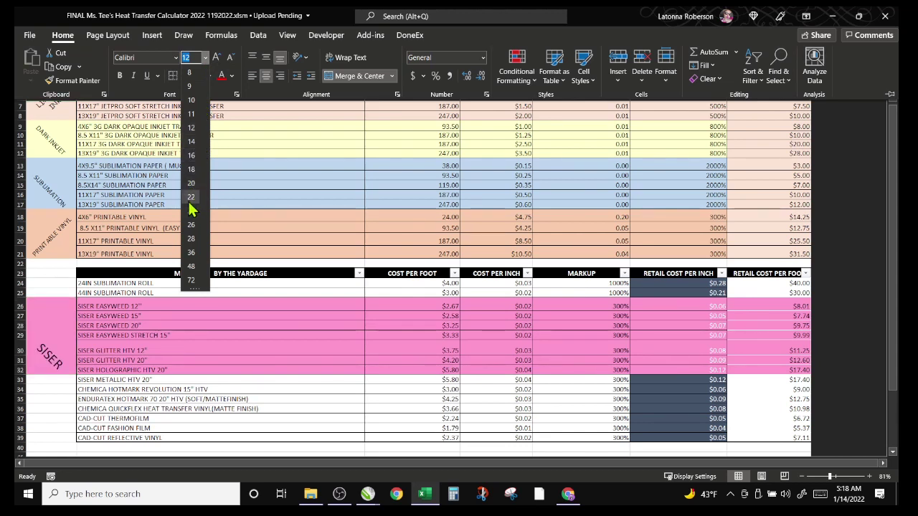
{"action": "left_click", "coordinate": [192, 156]}
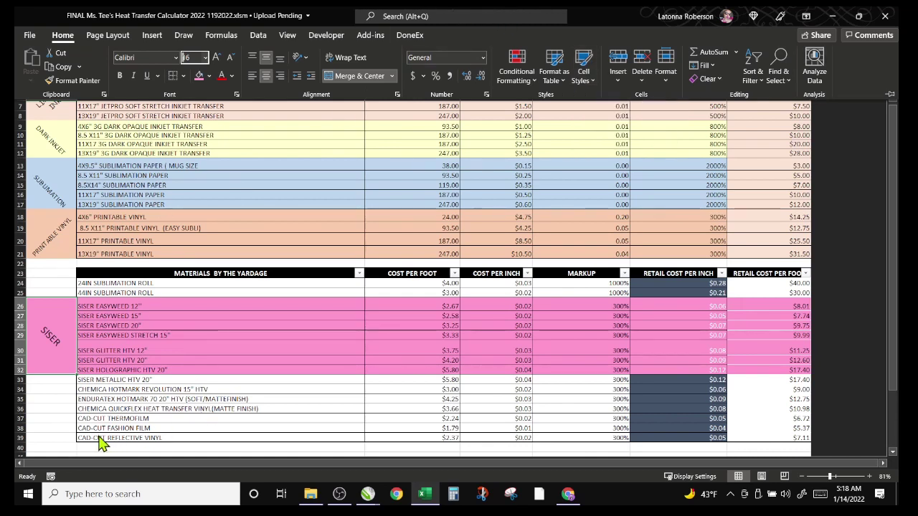
- Fill rows 37 to 39, from CAD-CUT THERMOFILM to CAD-CUT REFLECTIVE VINYL, with light blue-gray
{"action": "left_click", "coordinate": [21, 421]}
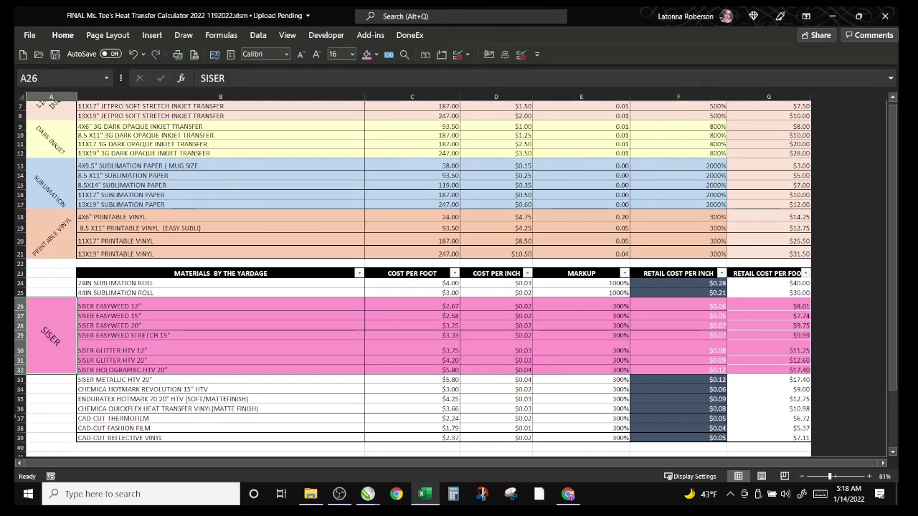
{"action": "left_click", "coordinate": [22, 421]}
{"action": "left_click_drag", "start_coordinate": [21, 421], "coordinate": [23, 438]}
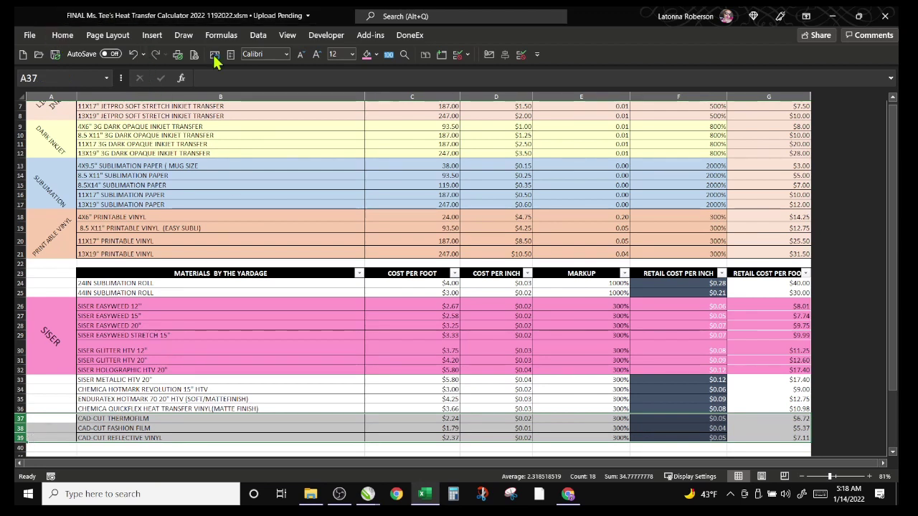
{"action": "left_click", "coordinate": [376, 56]}
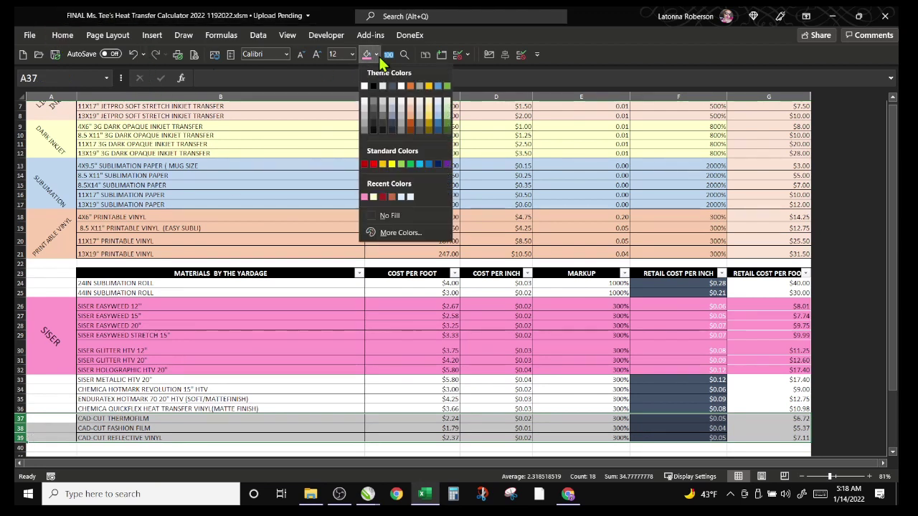
{"action": "left_click", "coordinate": [391, 111]}
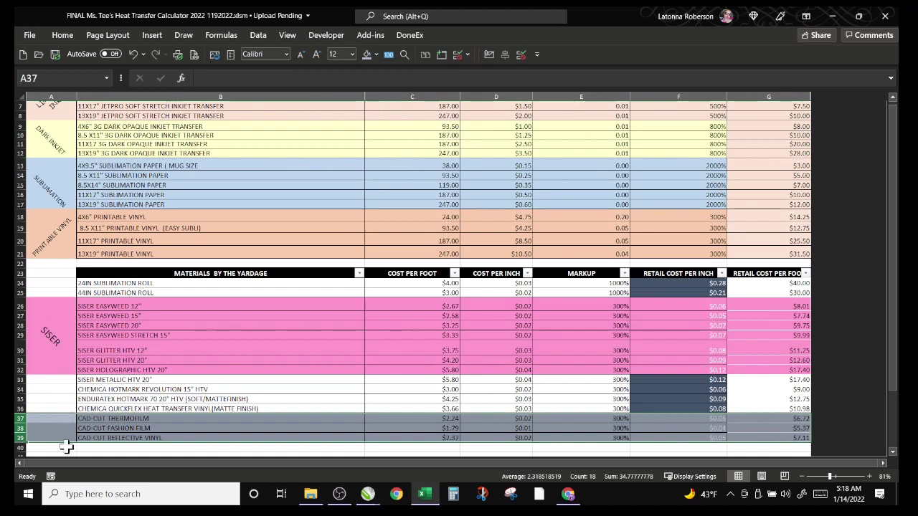
- Merge and center cells A37 to A39 beside the CAD-CUT rows and angle their text counterclockwise
{"action": "left_click_drag", "start_coordinate": [45, 418], "coordinate": [44, 439]}
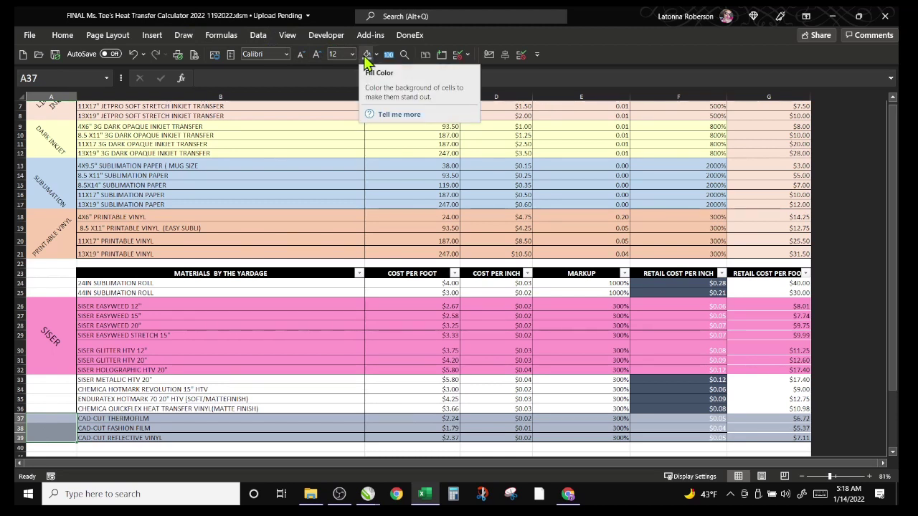
{"action": "left_click", "coordinate": [62, 35]}
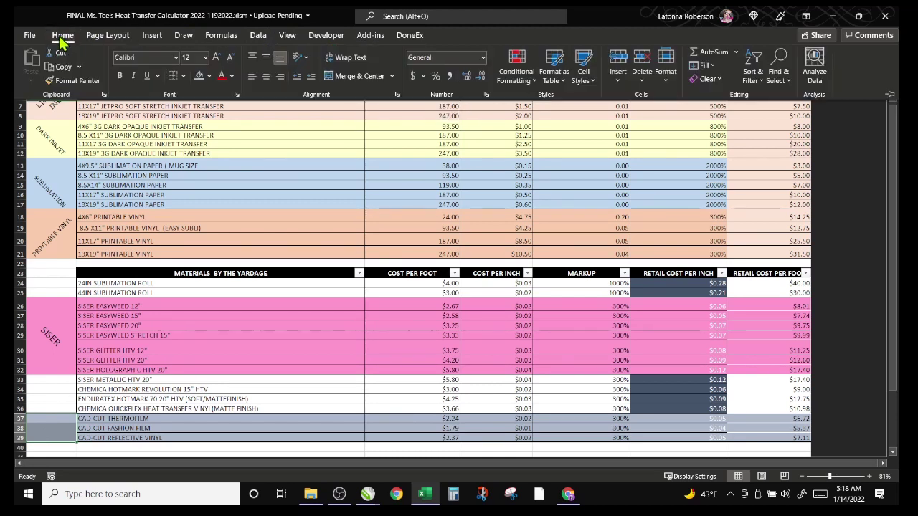
{"action": "left_click", "coordinate": [358, 79]}
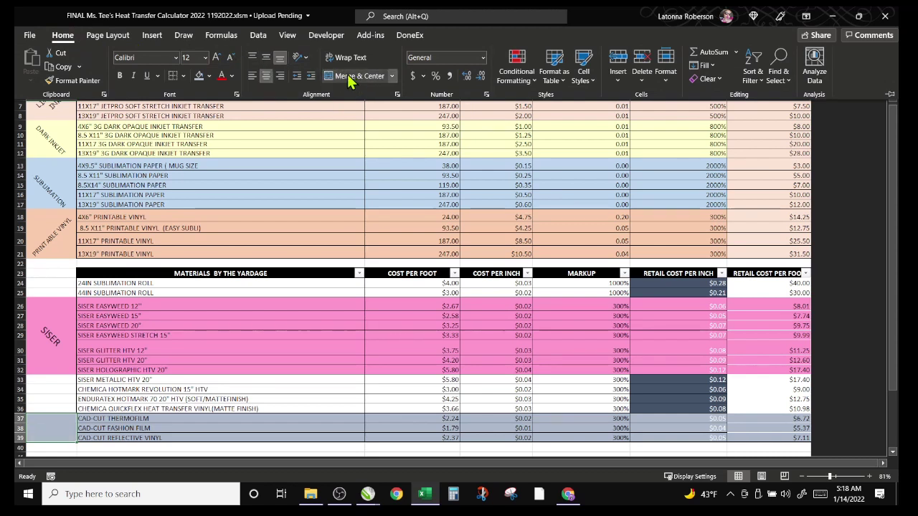
{"action": "left_click", "coordinate": [301, 63]}
{"action": "left_click", "coordinate": [309, 75]}
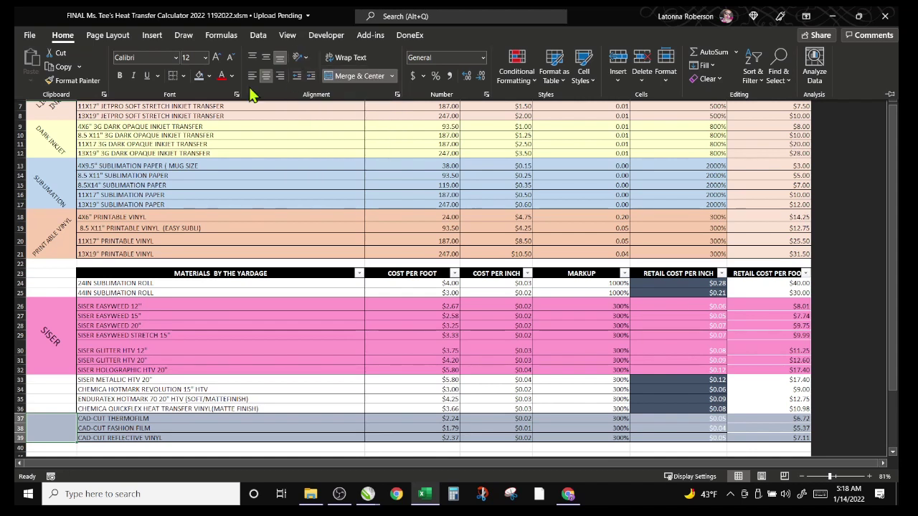
- Enter the label CAD-CUT in the merged cell A37
{"action": "left_click", "coordinate": [41, 423]}
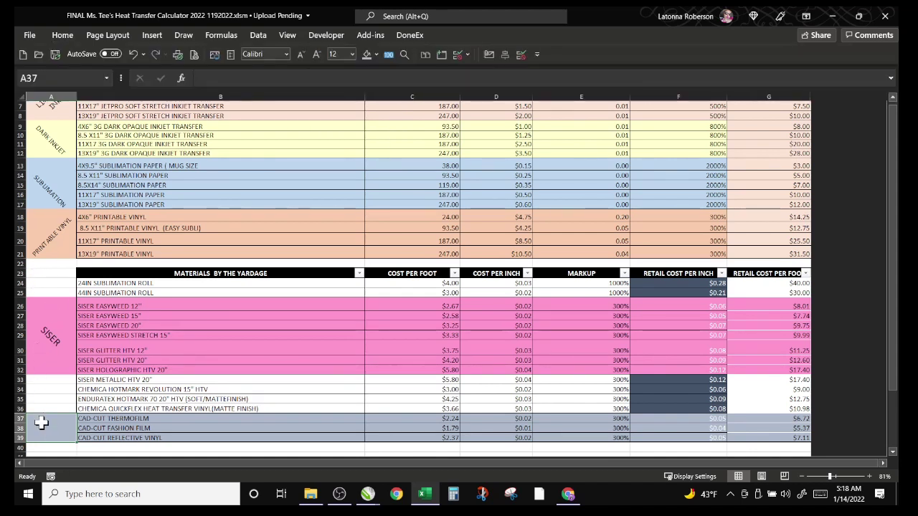
{"action": "left_click", "coordinate": [207, 78]}
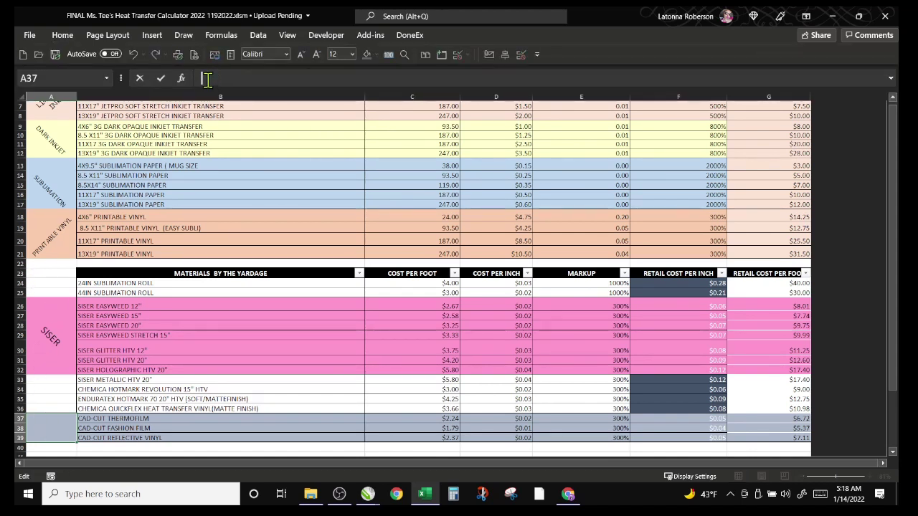
{"action": "type", "text": "CAD-CUT"}
{"action": "key", "text": "Tab"}
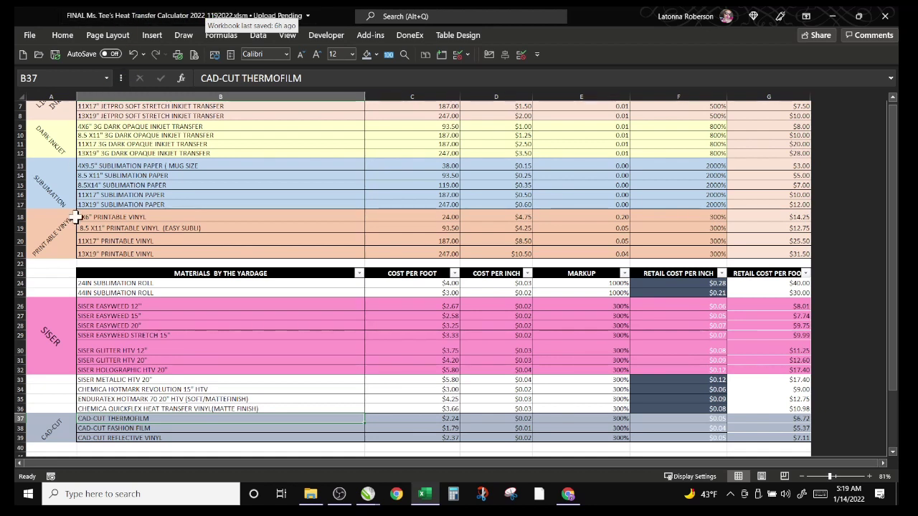
- Fill row 33, SISER METALLIC HTV 20", from column A to G with the recently used pink
{"action": "left_click_drag", "start_coordinate": [40, 382], "coordinate": [791, 379]}
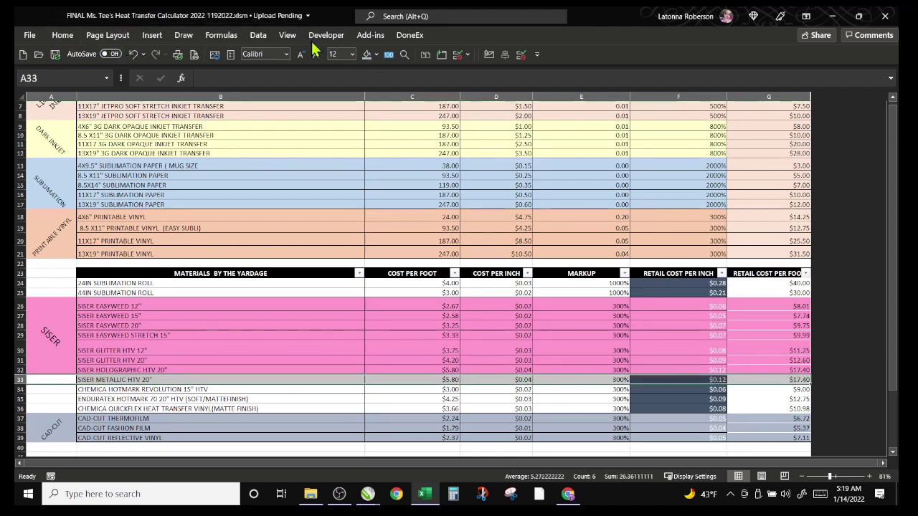
{"action": "left_click", "coordinate": [376, 55]}
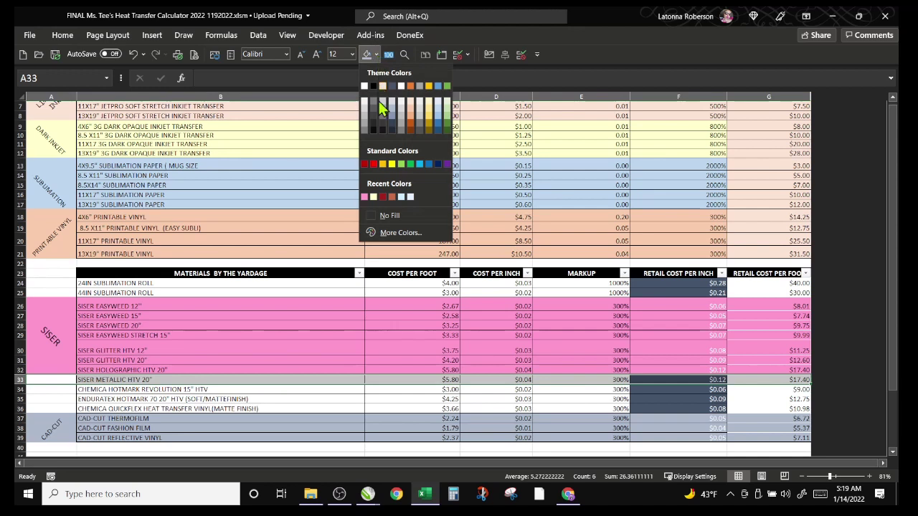
{"action": "left_click", "coordinate": [365, 197]}
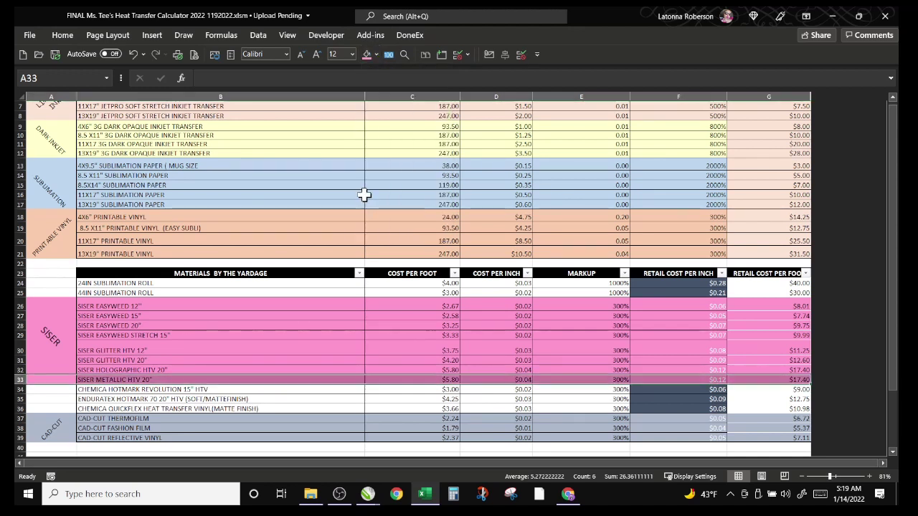
{"action": "left_click", "coordinate": [382, 334]}
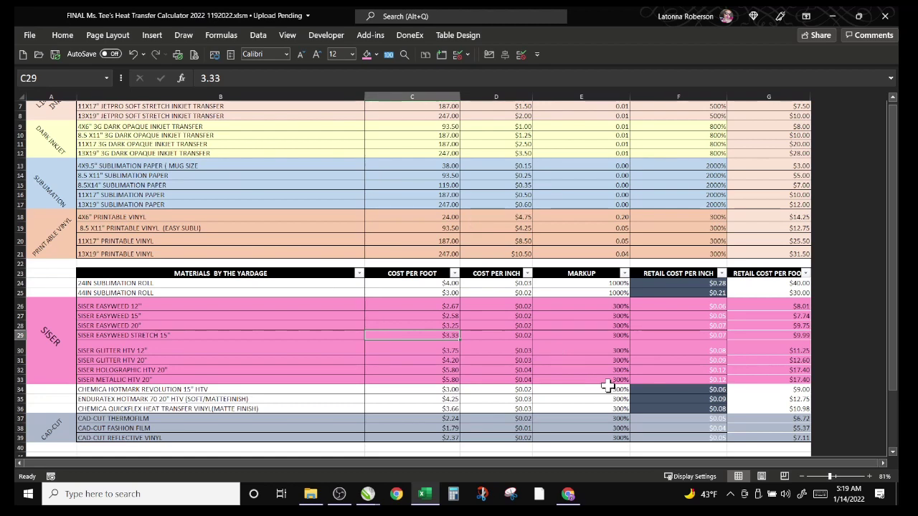
- Open the Ink Cost sheet through the calculator's navigation form and close the form
{"action": "scroll", "coordinate": [605, 385], "scroll_direction": "down", "scroll_amount": 4}
{"action": "scroll", "coordinate": [607, 386], "scroll_direction": "up", "scroll_amount": 5}
{"action": "scroll", "coordinate": [608, 386], "scroll_direction": "up", "scroll_amount": 1}
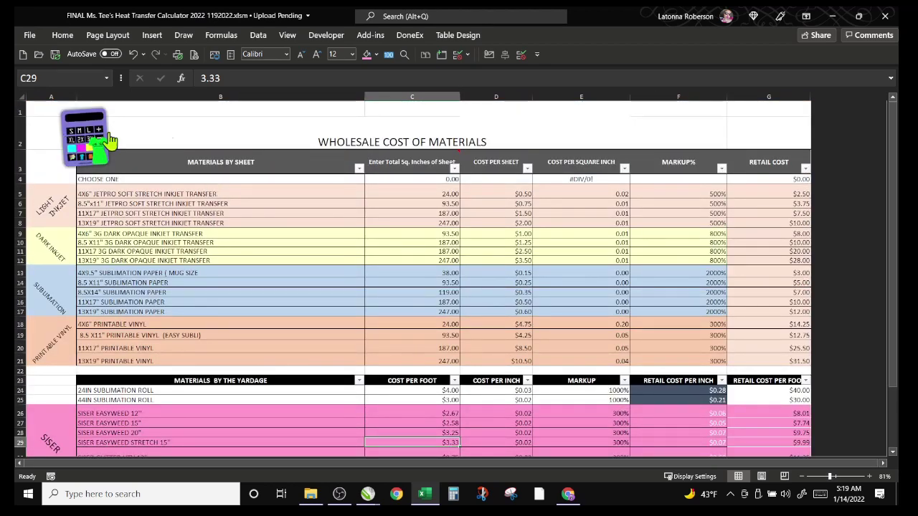
{"action": "left_click", "coordinate": [91, 149]}
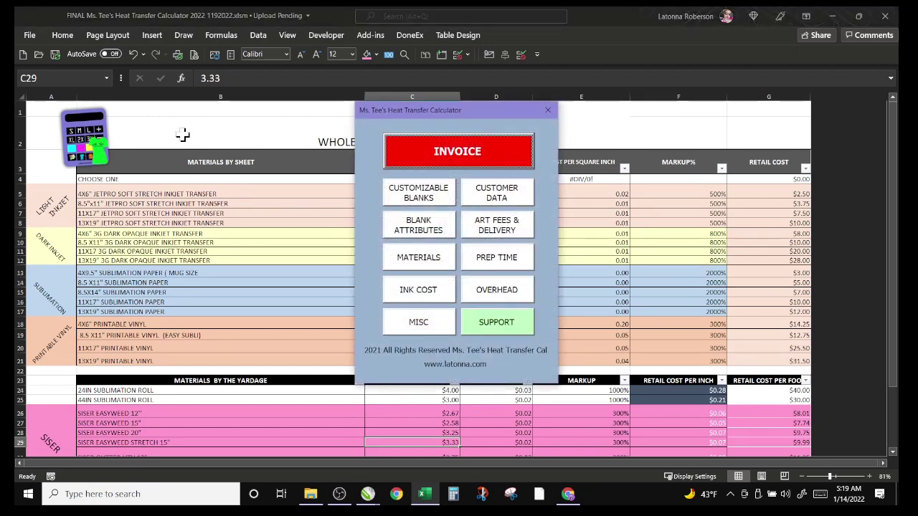
{"action": "left_click", "coordinate": [419, 299]}
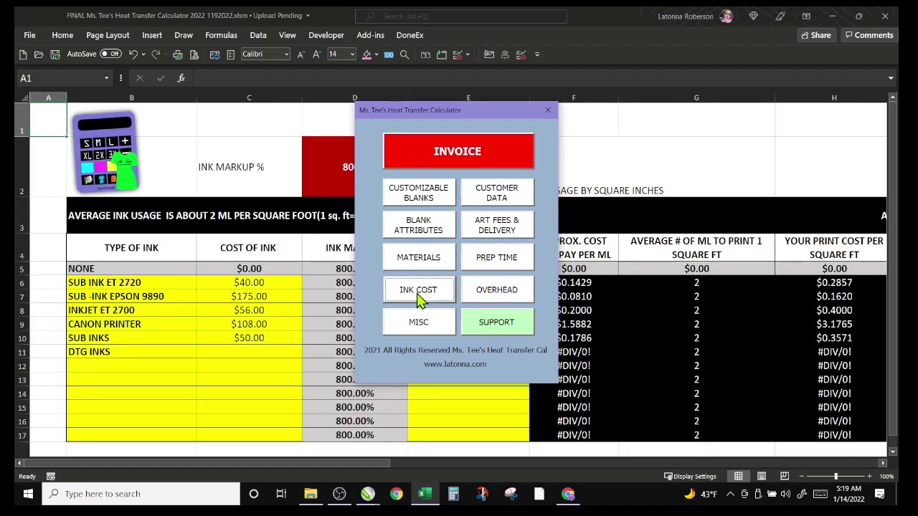
{"action": "left_click", "coordinate": [548, 112]}
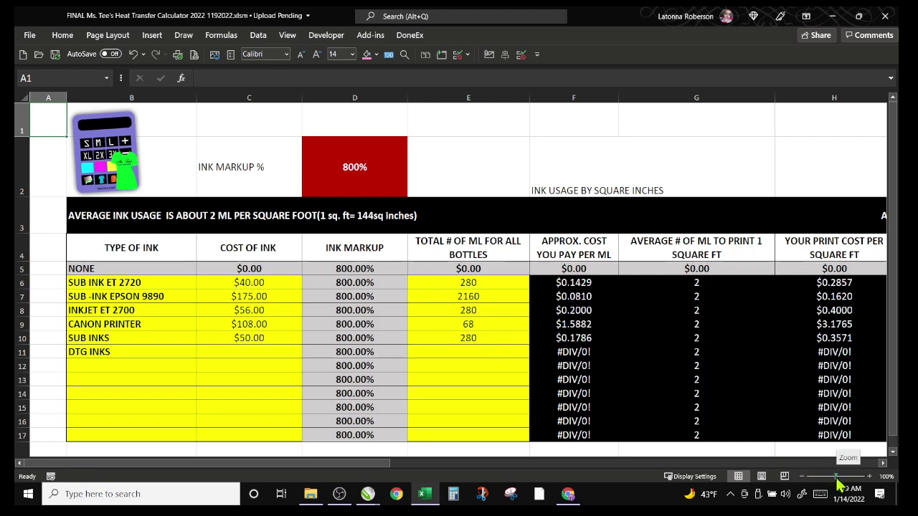
{"action": "left_click_drag", "start_coordinate": [835, 477], "coordinate": [825, 486]}
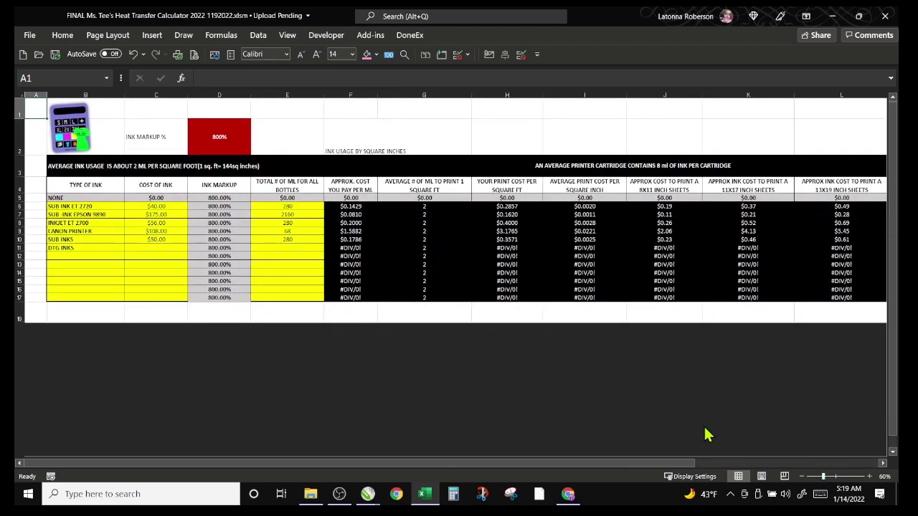
- Hide the gridlines on the Ink Cost sheet
{"action": "left_click", "coordinate": [340, 122]}
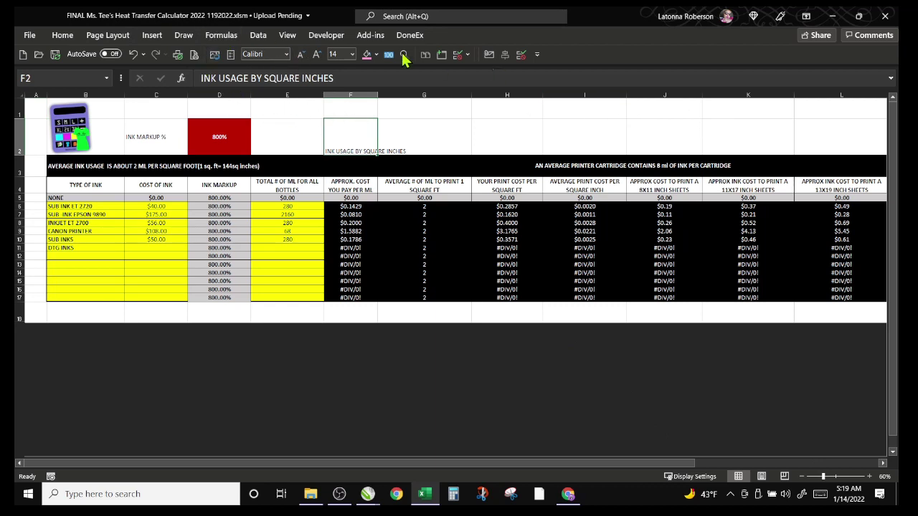
{"action": "left_click", "coordinate": [287, 35]}
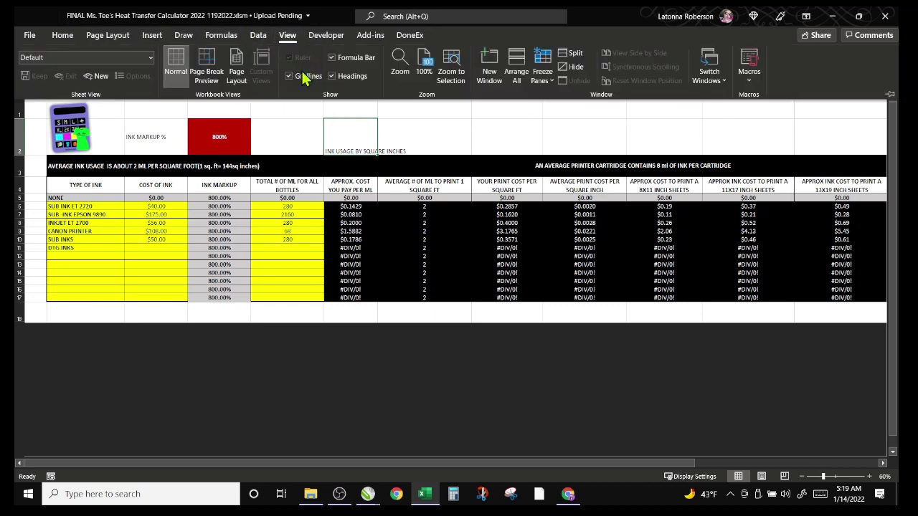
{"action": "left_click", "coordinate": [288, 76]}
{"action": "left_click", "coordinate": [301, 119]}
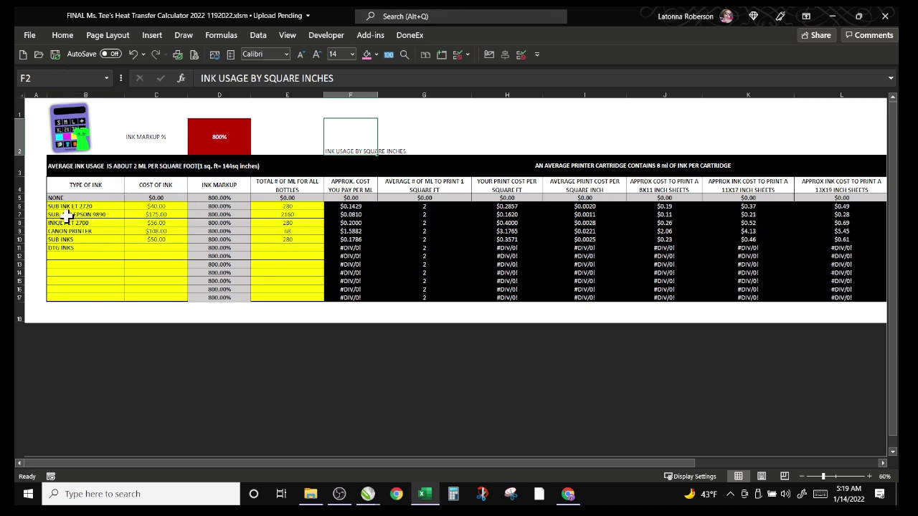
- Fill the yellow input cells B6:C17 and E6:E17 of the ink table with white
{"action": "left_click_drag", "start_coordinate": [65, 206], "coordinate": [149, 300]}
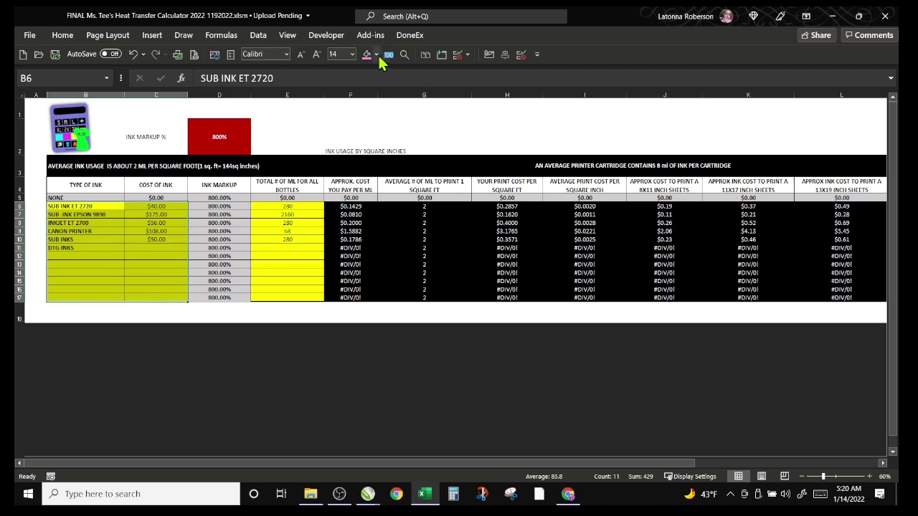
{"action": "left_click", "coordinate": [376, 56]}
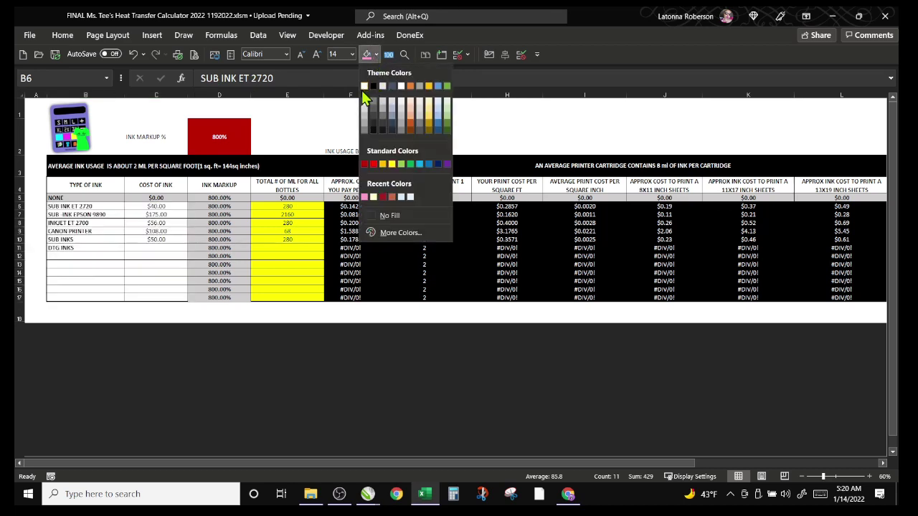
{"action": "left_click", "coordinate": [363, 87]}
{"action": "left_click", "coordinate": [264, 215]}
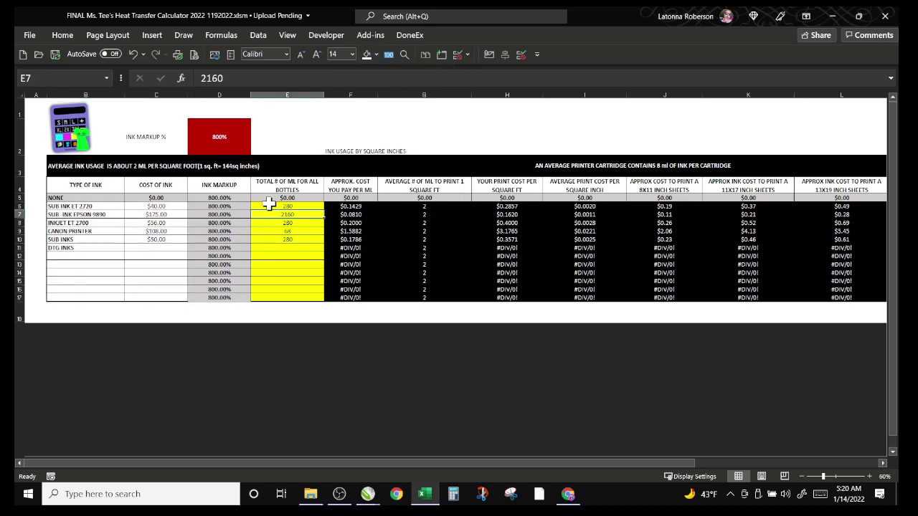
{"action": "left_click_drag", "start_coordinate": [267, 206], "coordinate": [271, 297]}
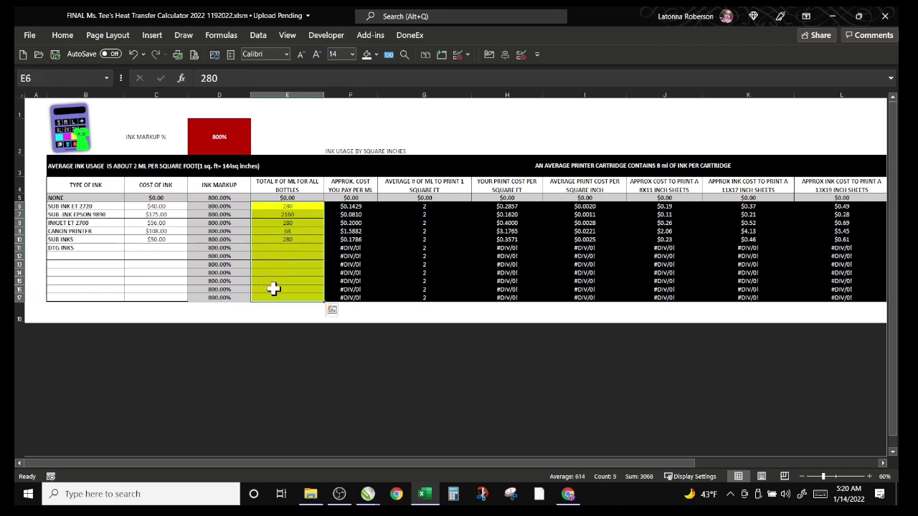
{"action": "left_click", "coordinate": [366, 55]}
{"action": "left_click", "coordinate": [323, 159]}
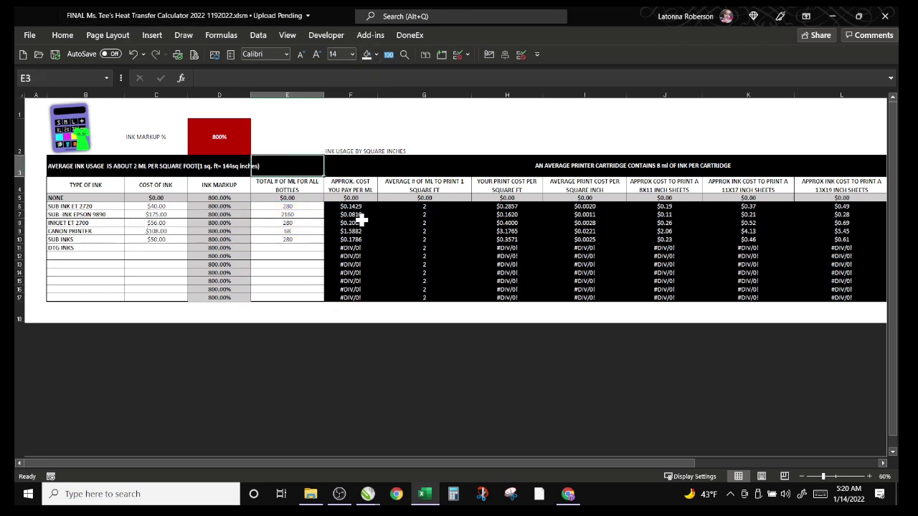
- Fill the calculated cost cells F6 to L17 with a dark Blue-Gray, Text 2 theme shade
{"action": "left_click_drag", "start_coordinate": [345, 207], "coordinate": [842, 301]}
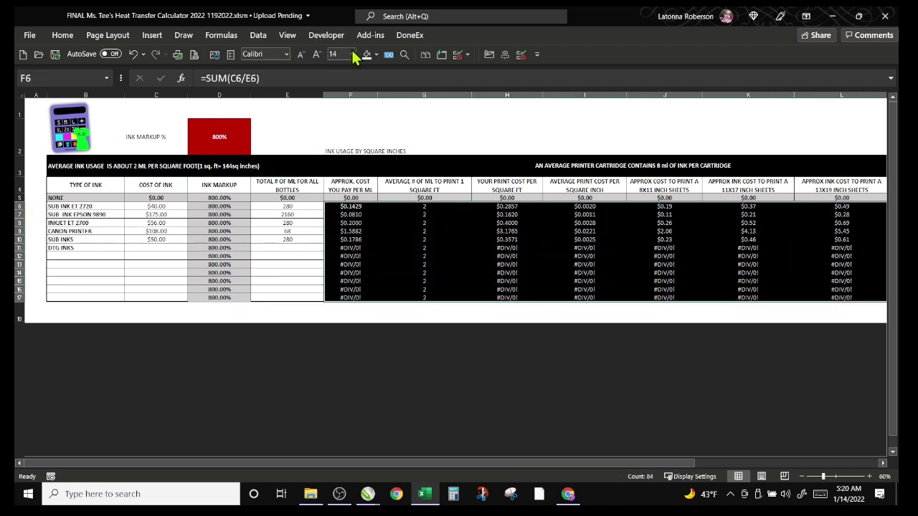
{"action": "left_click", "coordinate": [375, 54]}
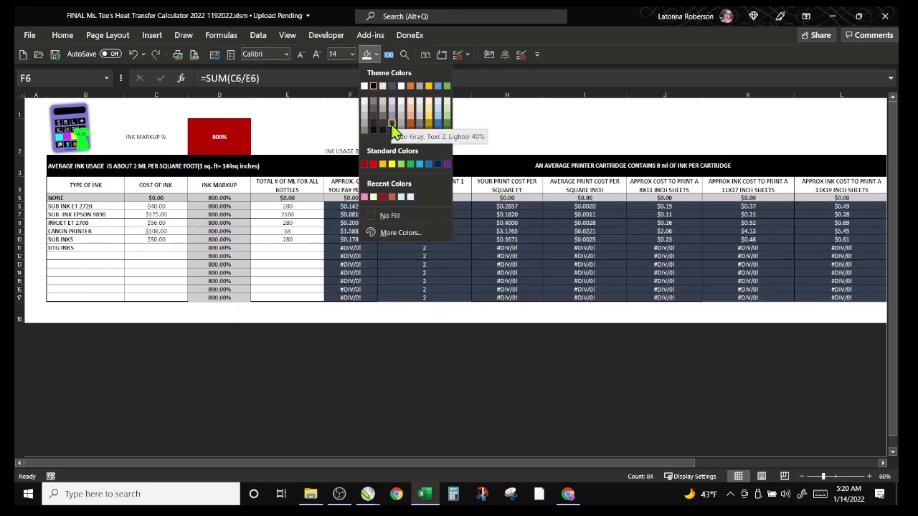
{"action": "left_click", "coordinate": [392, 128]}
{"action": "left_click", "coordinate": [364, 123]}
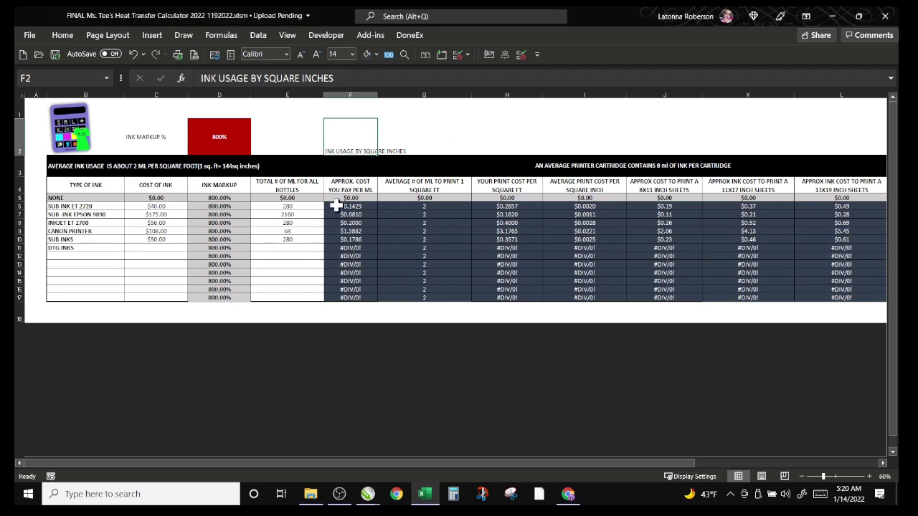
{"action": "left_click", "coordinate": [344, 247]}
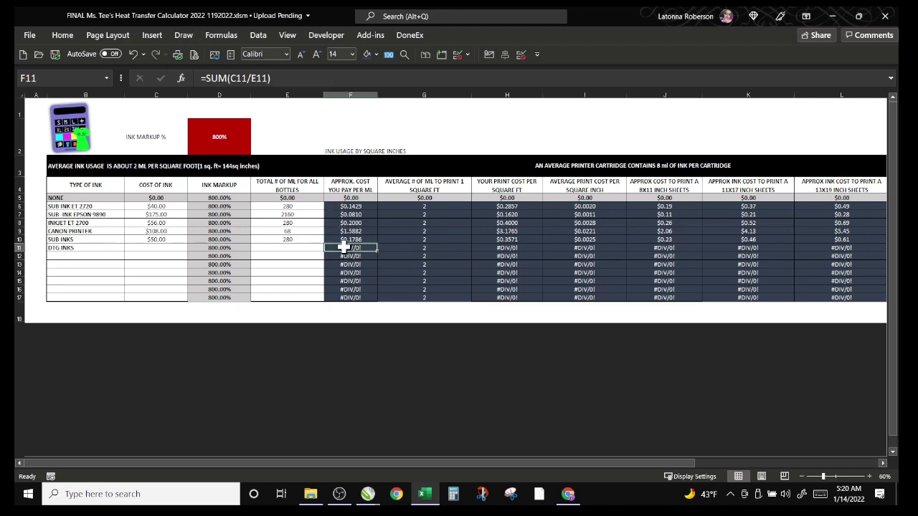
{"action": "left_click", "coordinate": [338, 289]}
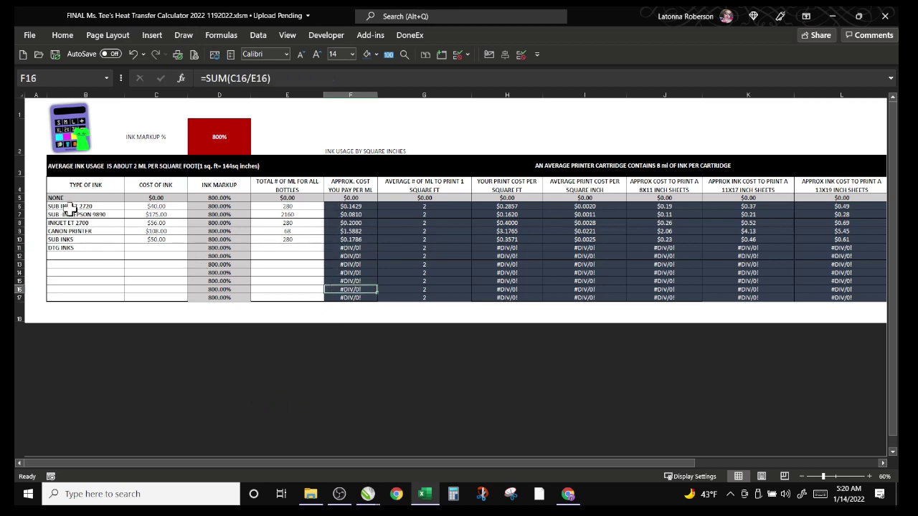
- Set the font size of the ink markup percentage in cell D2 to 18
{"action": "left_click", "coordinate": [219, 140]}
{"action": "left_click", "coordinate": [62, 35]}
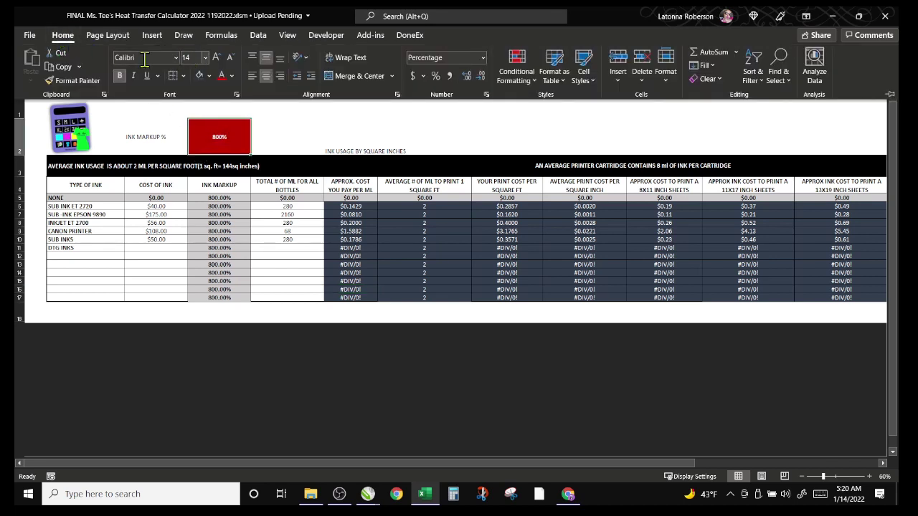
{"action": "left_click", "coordinate": [205, 57]}
{"action": "left_click", "coordinate": [191, 171]}
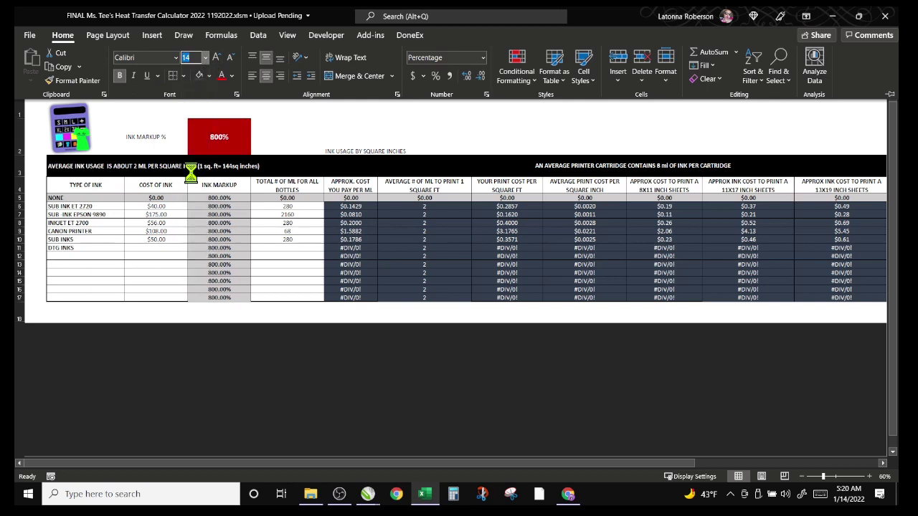
{"action": "left_click", "coordinate": [175, 125]}
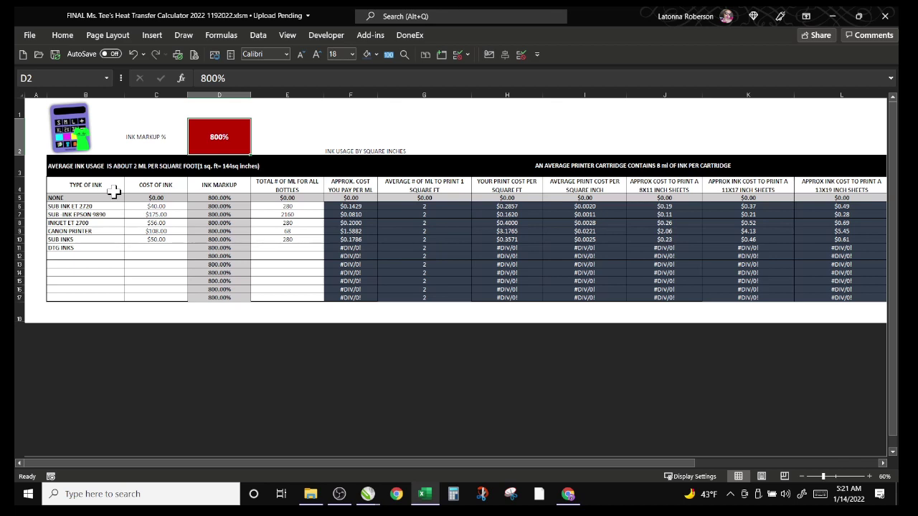
- Enlarge the Ink Cost sheet to 82% zoom and review the ink table's columns
{"action": "mouse_move", "coordinate": [824, 478]}
{"action": "left_mouse_down"}
{"action": "mouse_move", "coordinate": [823, 486]}
{"action": "mouse_move", "coordinate": [830, 478]}
{"action": "left_mouse_up"}
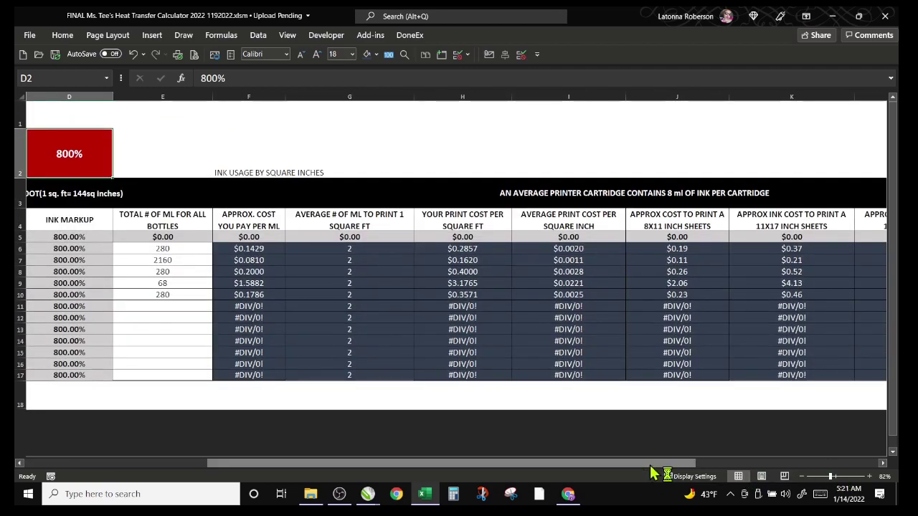
{"action": "left_click_drag", "start_coordinate": [652, 467], "coordinate": [522, 462]}
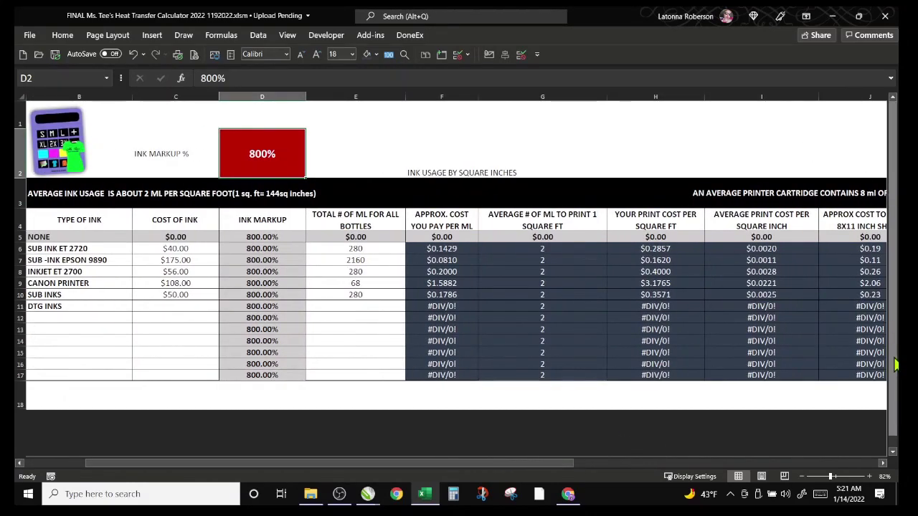
{"action": "mouse_move", "coordinate": [895, 366]}
{"action": "left_mouse_down"}
{"action": "mouse_move", "coordinate": [895, 374]}
{"action": "mouse_move", "coordinate": [895, 364]}
{"action": "left_mouse_up"}
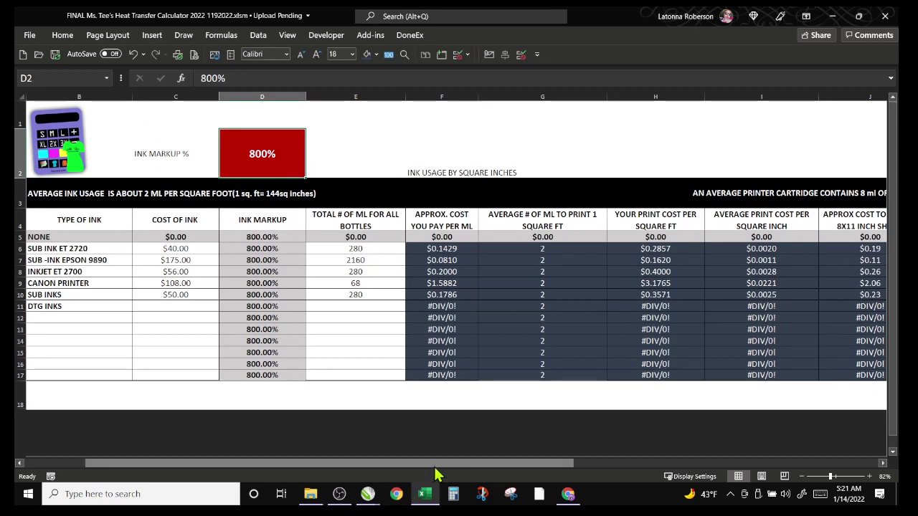
{"action": "left_click_drag", "start_coordinate": [435, 469], "coordinate": [344, 468]}
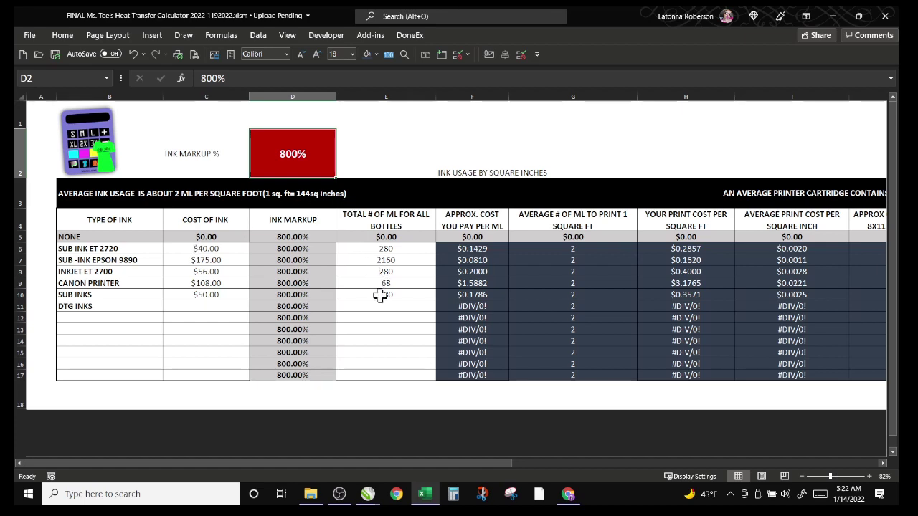
- Switch to Chrome and search Google for SUBLIMATION INK to look up ink prices and bottle sizes
{"action": "left_click", "coordinate": [568, 494]}
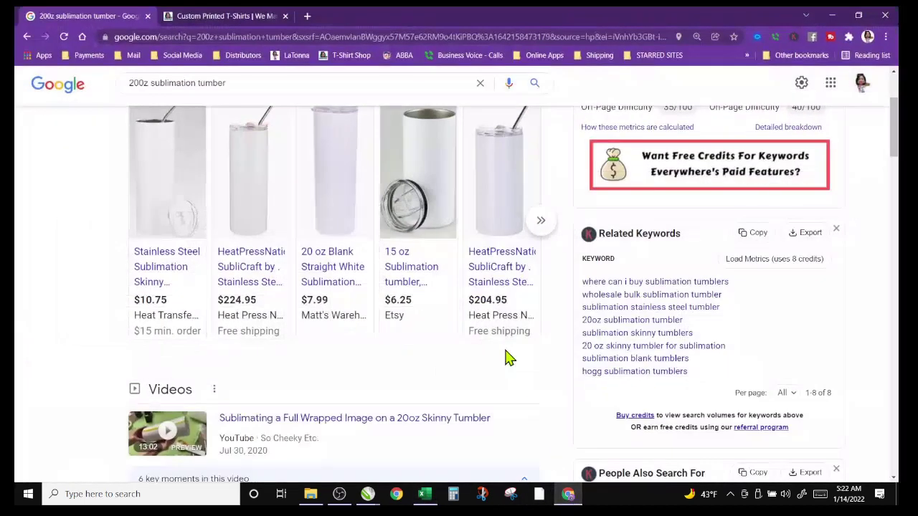
{"action": "left_click_drag", "start_coordinate": [246, 82], "coordinate": [74, 84]}
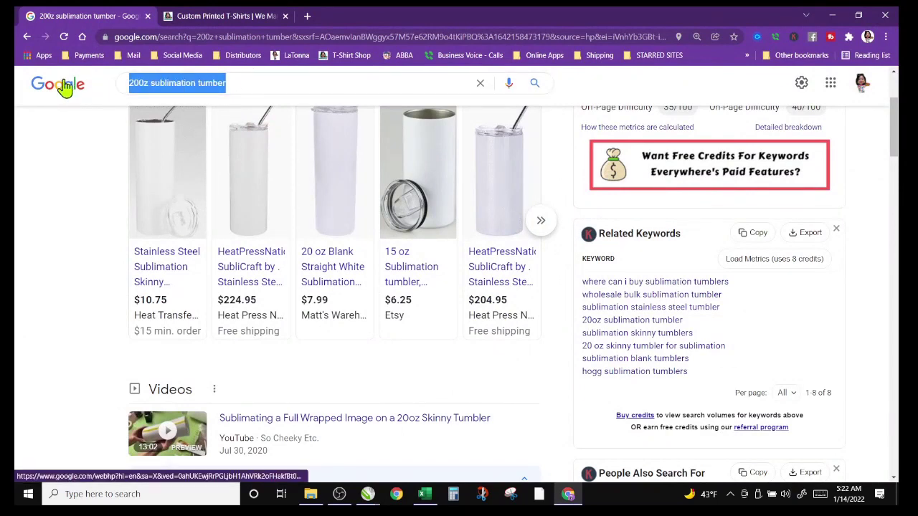
{"action": "key", "text": "BackSpace"}
{"action": "type", "text": "SUBLIMATI"}
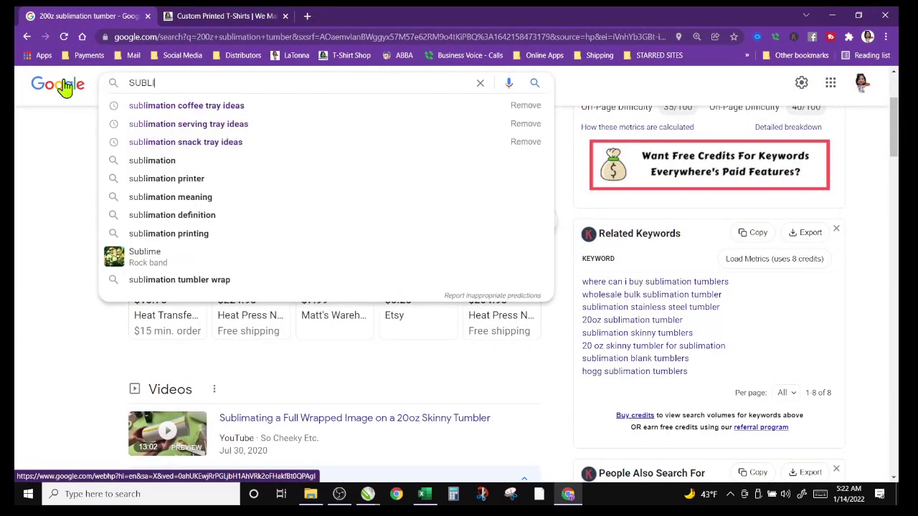
{"action": "type", "text": "ON INK"}
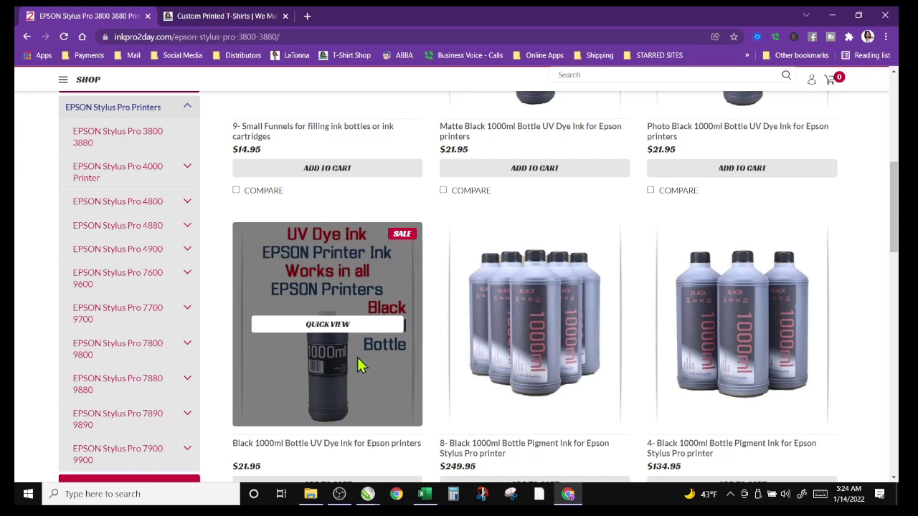
- Return to the Excel workbook and enter 1000 total ml and a cost of 21.95 for DTG INKS in row 11
{"action": "left_click", "coordinate": [428, 496]}
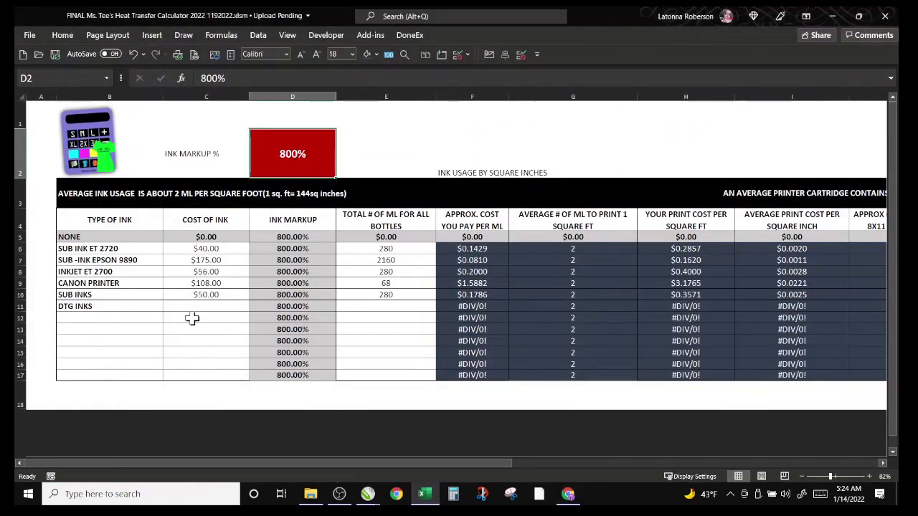
{"action": "left_click", "coordinate": [356, 308]}
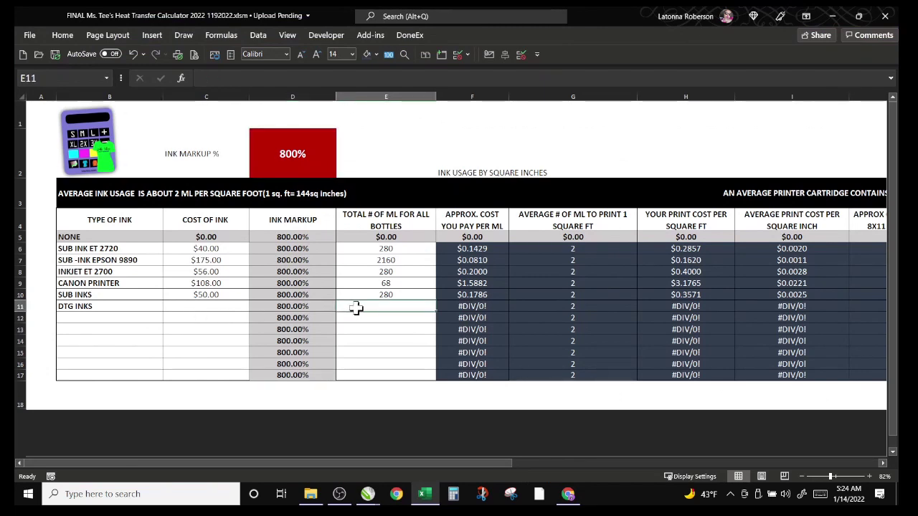
{"action": "type", "text": "100"}
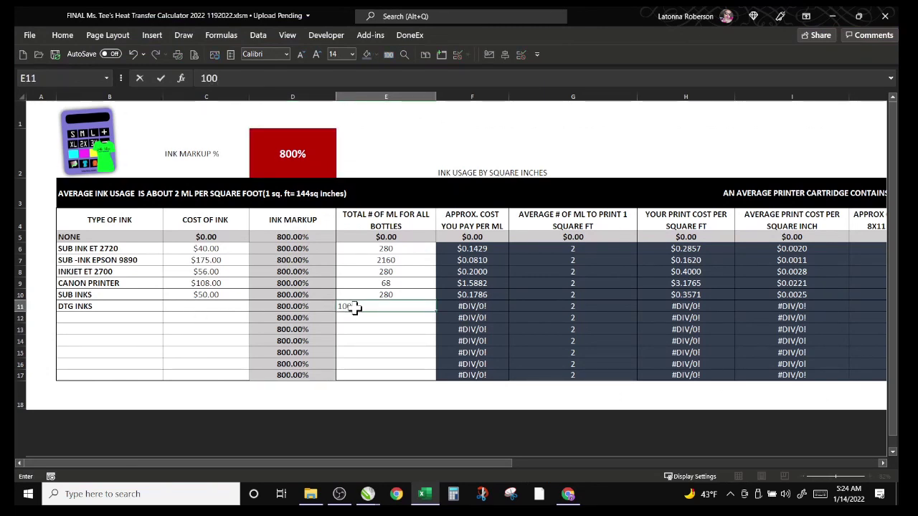
{"action": "type", "text": "0"}
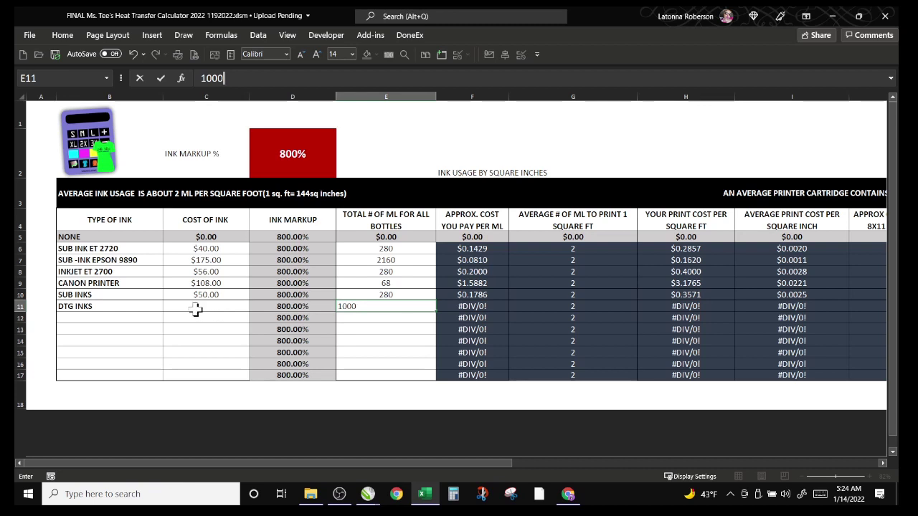
{"action": "left_click", "coordinate": [192, 306]}
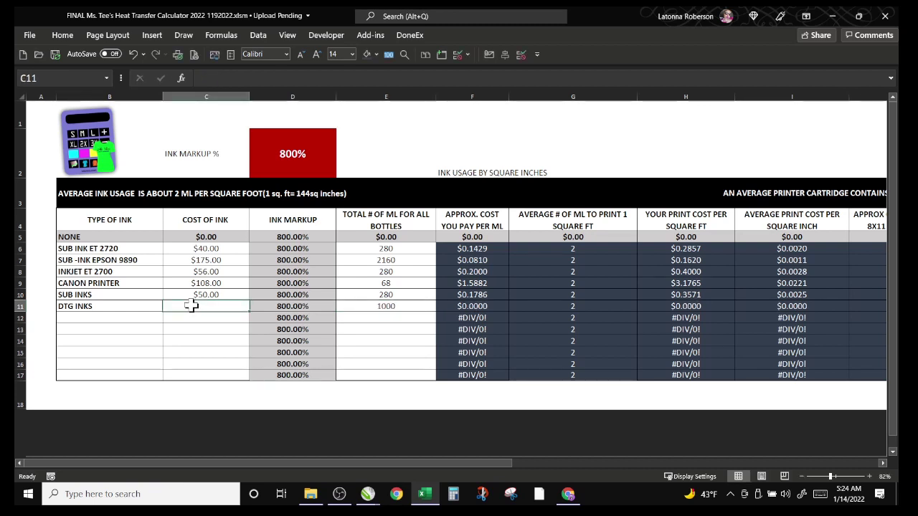
{"action": "type", "text": "21"}
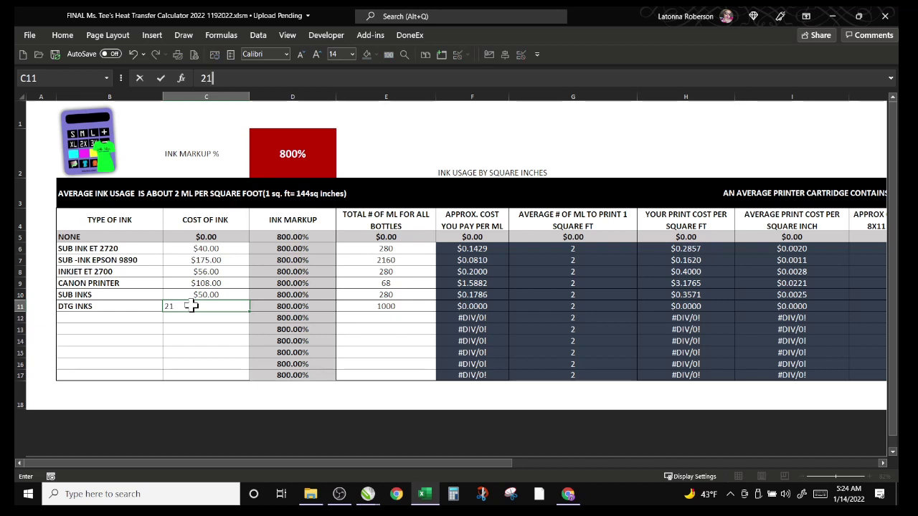
{"action": "type", "text": ".95"}
{"action": "left_click", "coordinate": [147, 329]}
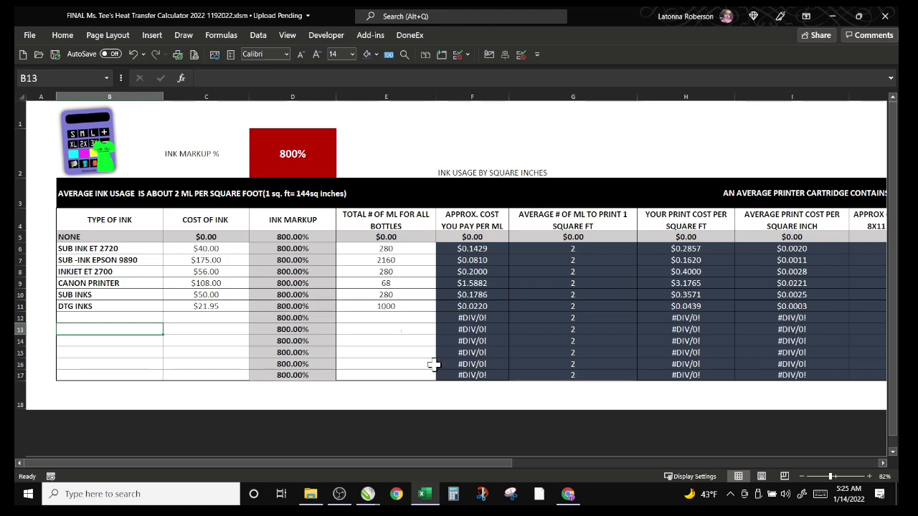
- Review the calculated ink costs per square foot, square inch and sheet size across the table
{"action": "left_click_drag", "start_coordinate": [478, 462], "coordinate": [663, 459]}
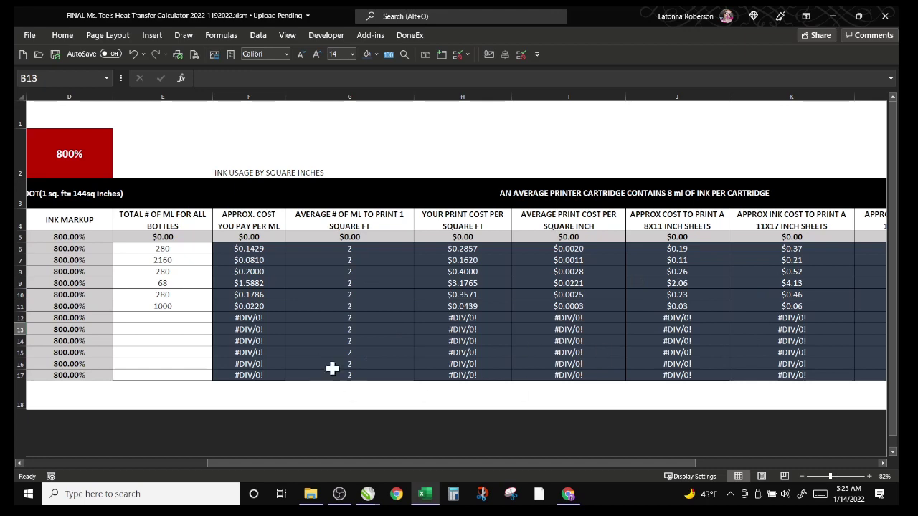
{"action": "left_click_drag", "start_coordinate": [458, 465], "coordinate": [205, 466]}
{"action": "left_click_drag", "start_coordinate": [482, 464], "coordinate": [836, 442]}
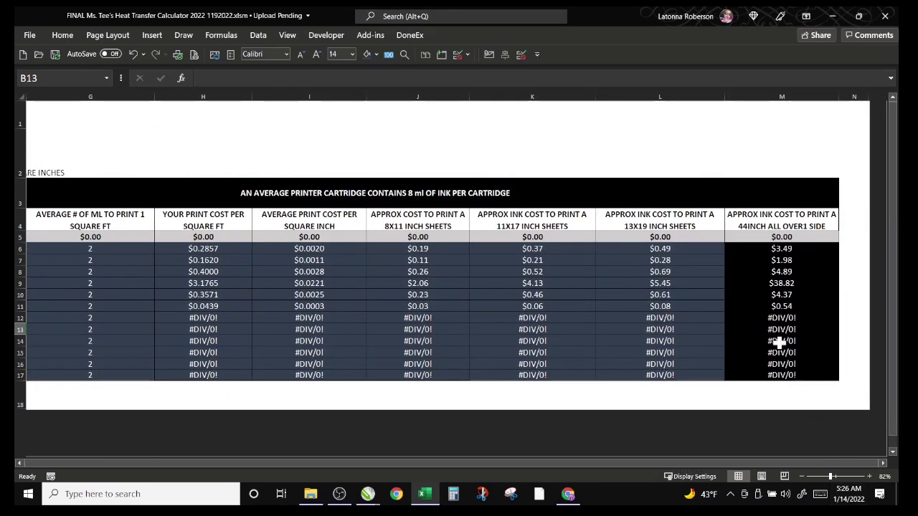
{"action": "left_click_drag", "start_coordinate": [749, 467], "coordinate": [714, 470]}
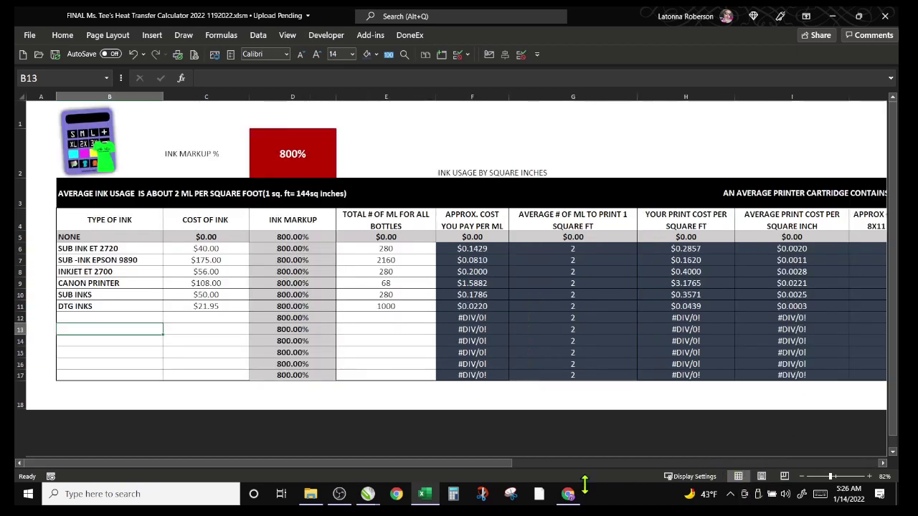
- Open the MISC sheet from the calculator menu and review its salesperson, shipping, type, document type and sales tax lists
{"action": "left_click", "coordinate": [95, 151]}
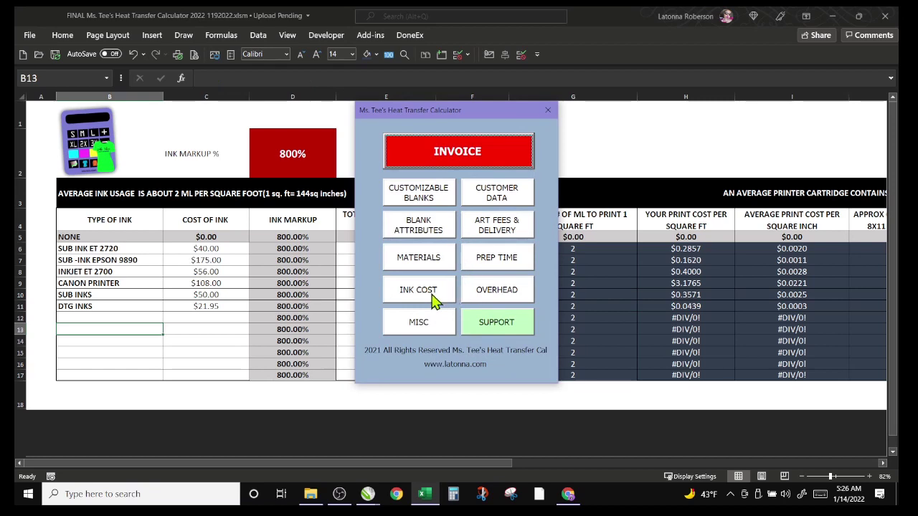
{"action": "left_click", "coordinate": [423, 324]}
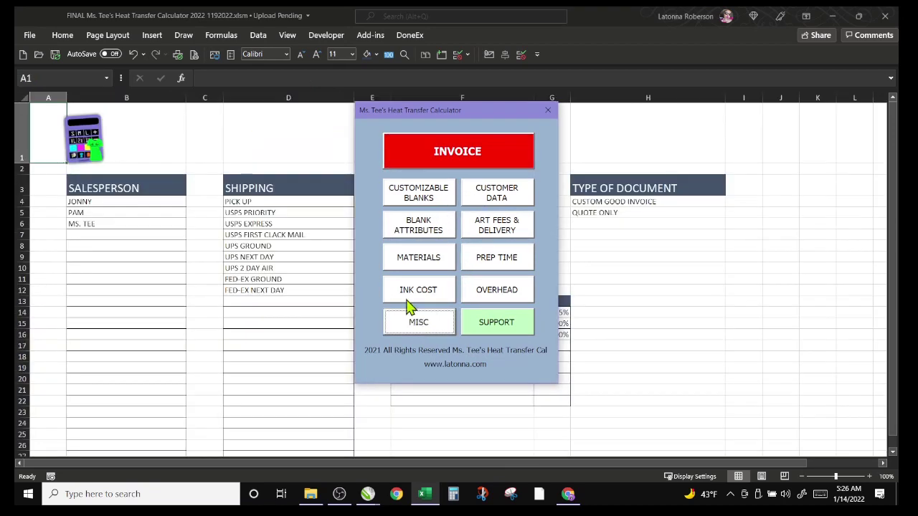
{"action": "left_click_drag", "start_coordinate": [402, 113], "coordinate": [715, 138]}
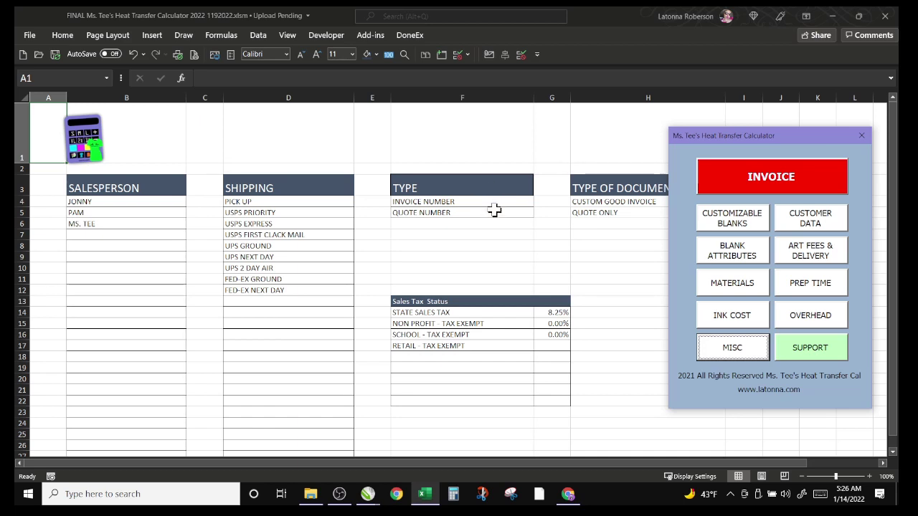
{"action": "left_click", "coordinate": [481, 467]}
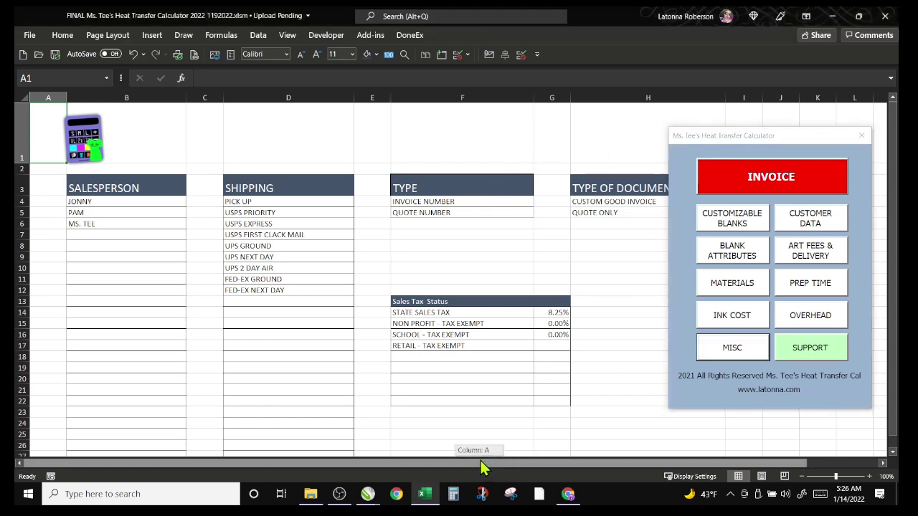
{"action": "left_click_drag", "start_coordinate": [482, 468], "coordinate": [577, 456]}
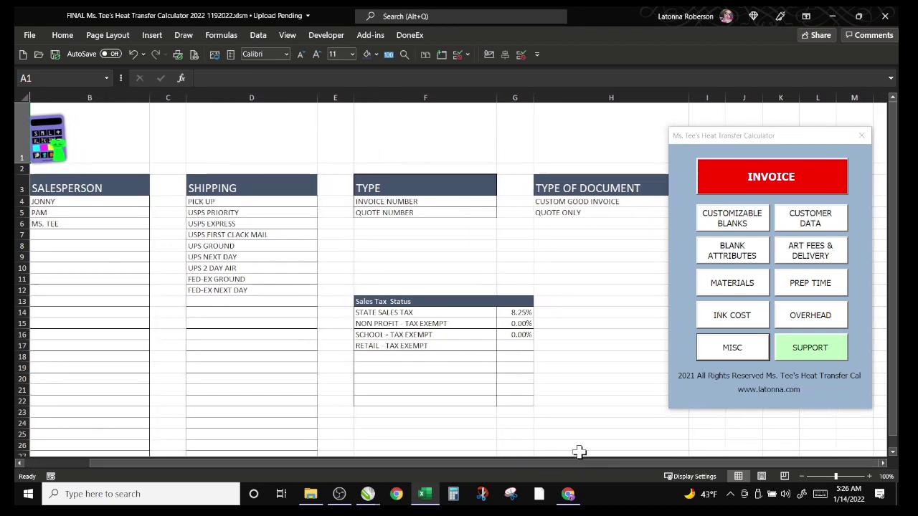
{"action": "left_click", "coordinate": [556, 203]}
{"action": "left_click", "coordinate": [554, 212]}
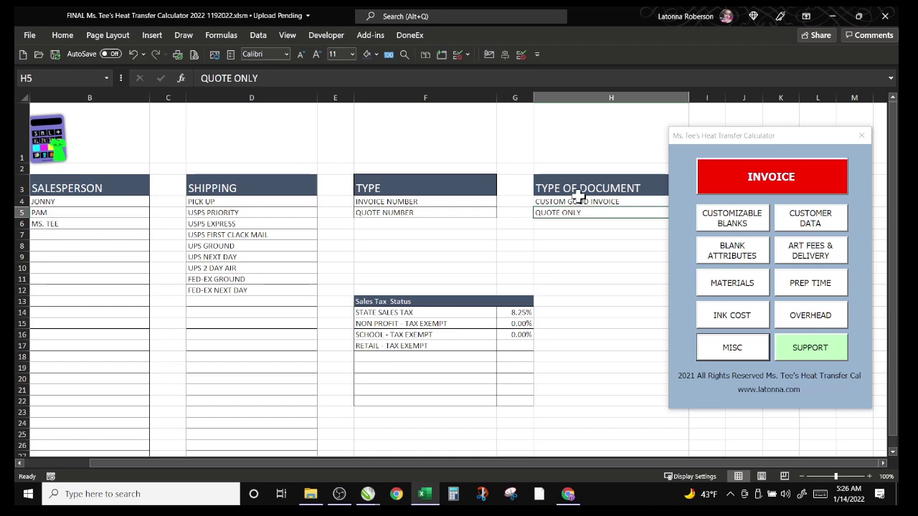
{"action": "left_click_drag", "start_coordinate": [561, 473], "coordinate": [456, 477]}
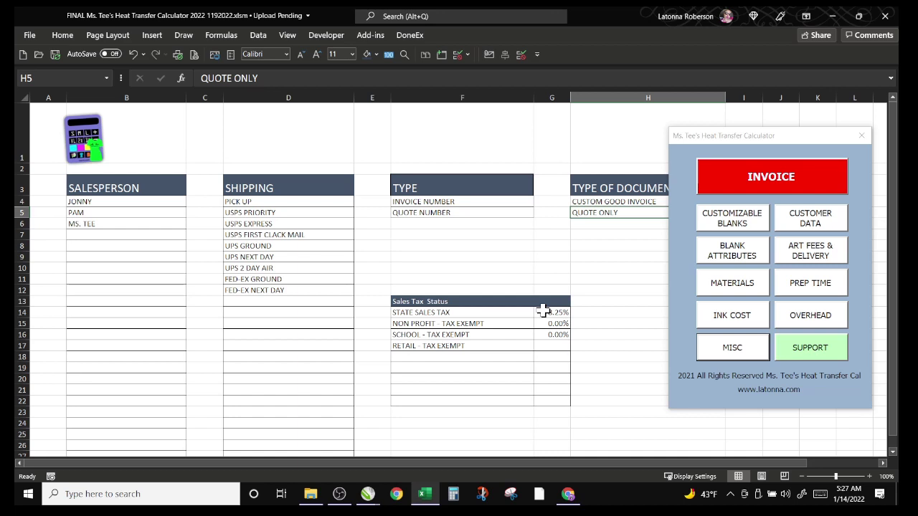
- Enter a 0% rate for RETAIL - TAX EXEMPT in the Sales Tax Status table
{"action": "left_click", "coordinate": [548, 346]}
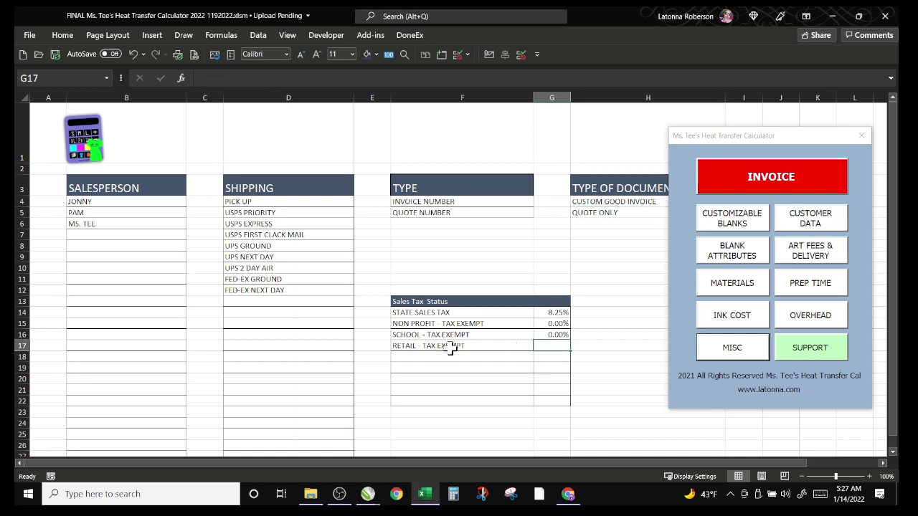
{"action": "type", "text": "0.00"}
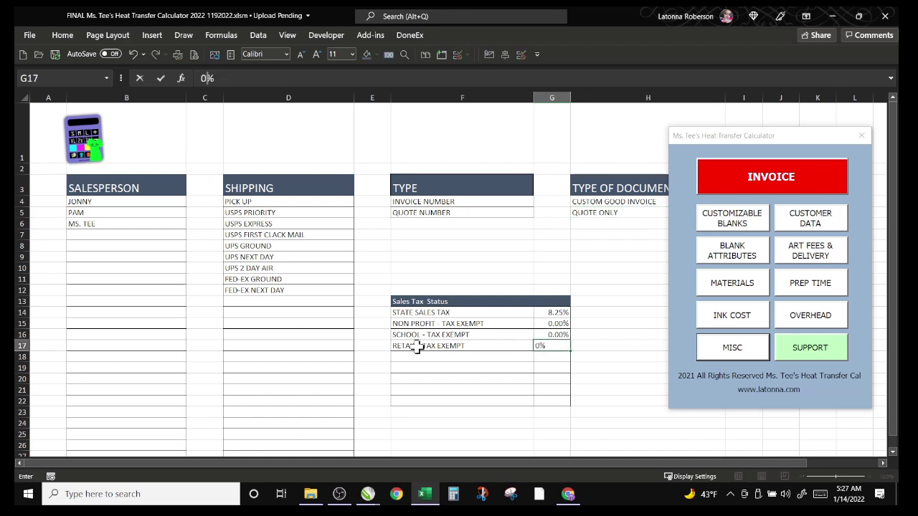
{"action": "key", "text": "Tab"}
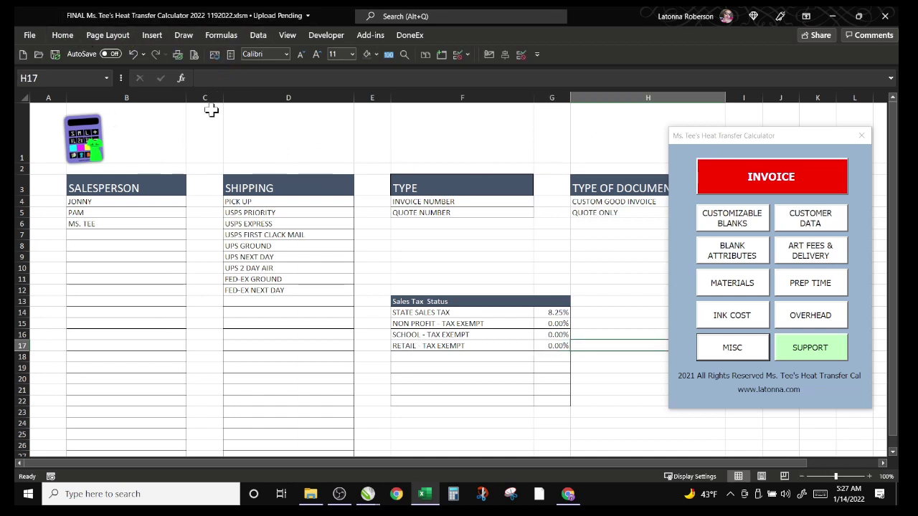
- Hide the gridlines on the MISC sheet
{"action": "left_click", "coordinate": [63, 36]}
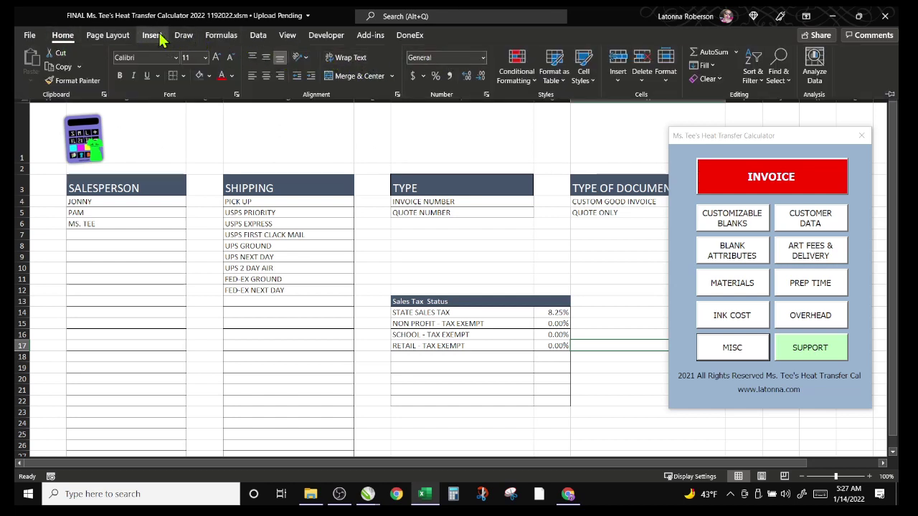
{"action": "left_click", "coordinate": [287, 35]}
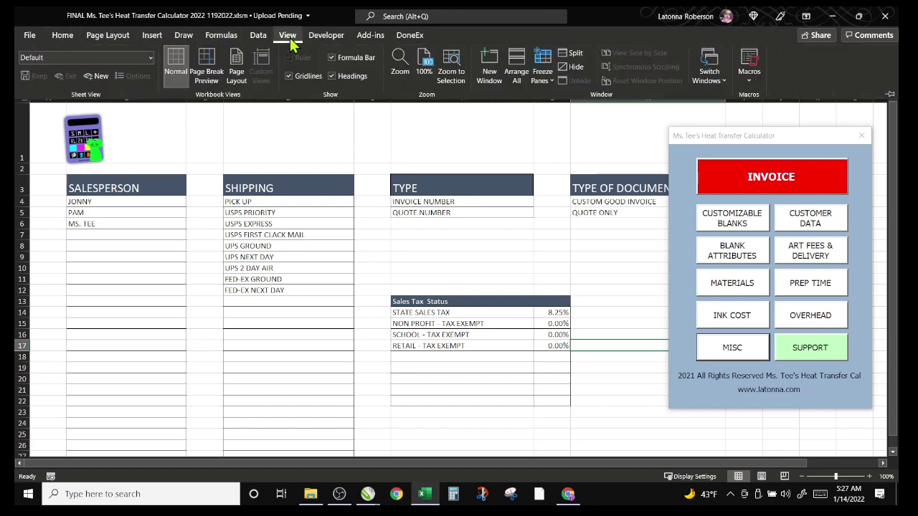
{"action": "left_click", "coordinate": [289, 76]}
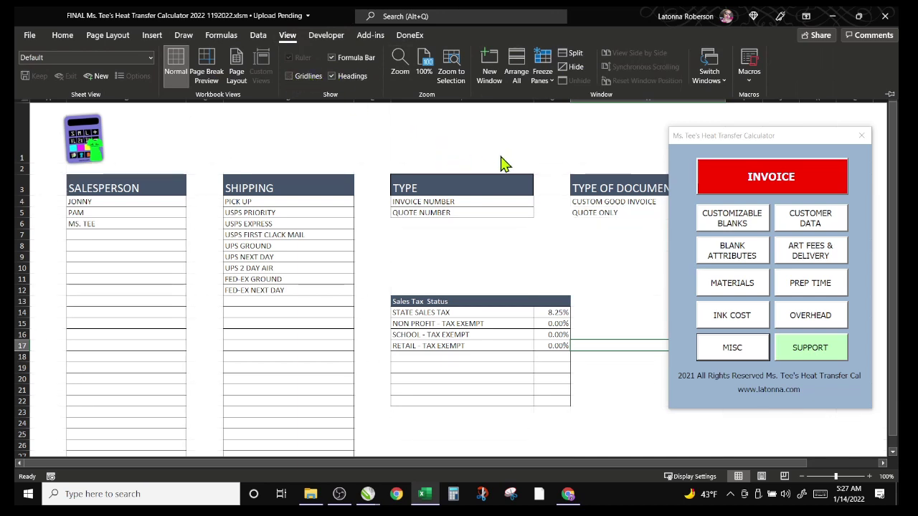
{"action": "left_click", "coordinate": [559, 142]}
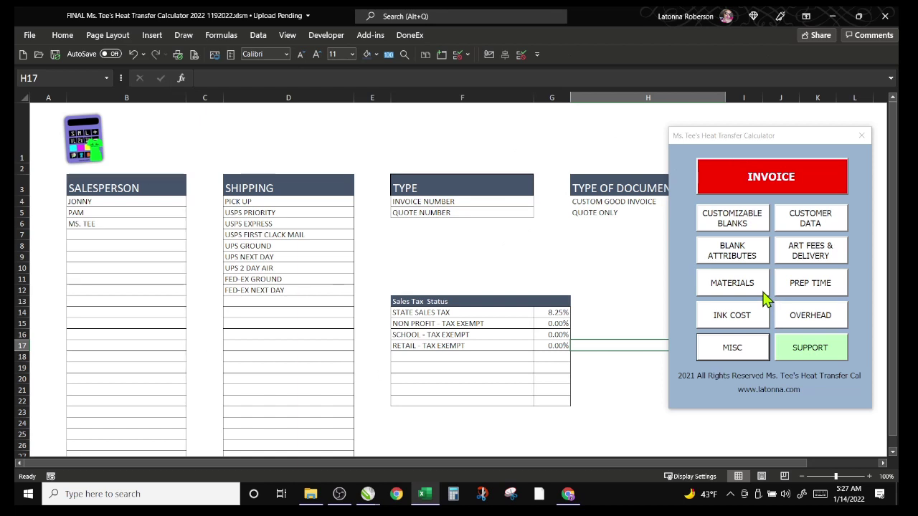
- Open the Customer Data sheet and review the CUSTOMER INFO table's columns from its heading
{"action": "left_click", "coordinate": [797, 225]}
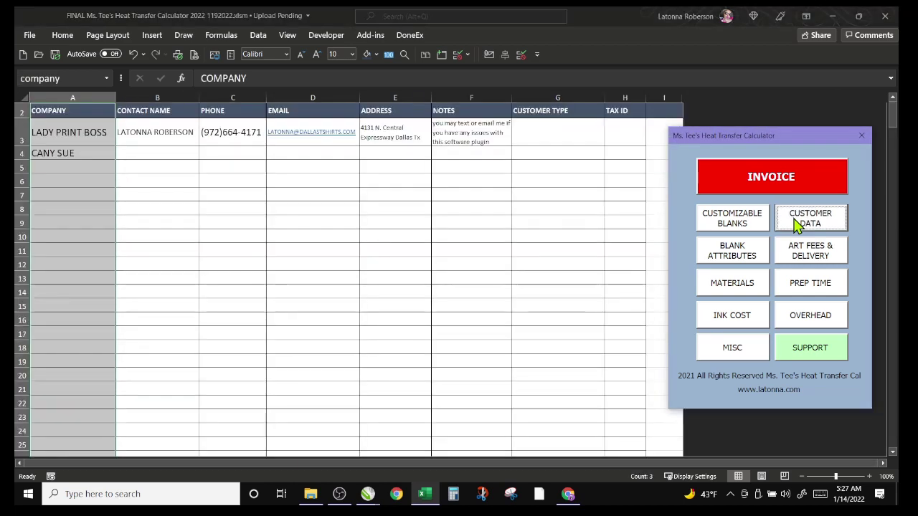
{"action": "left_click", "coordinate": [322, 297]}
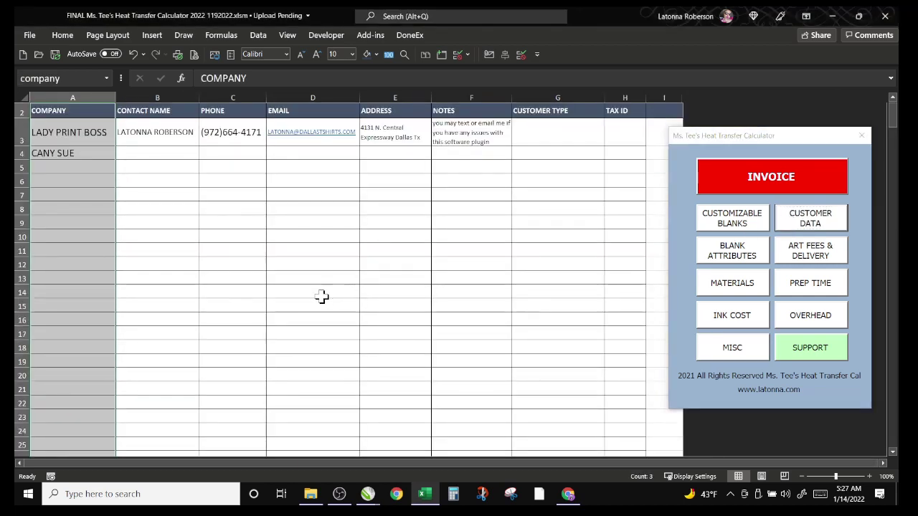
{"action": "scroll", "coordinate": [186, 323], "scroll_direction": "up", "scroll_amount": 1}
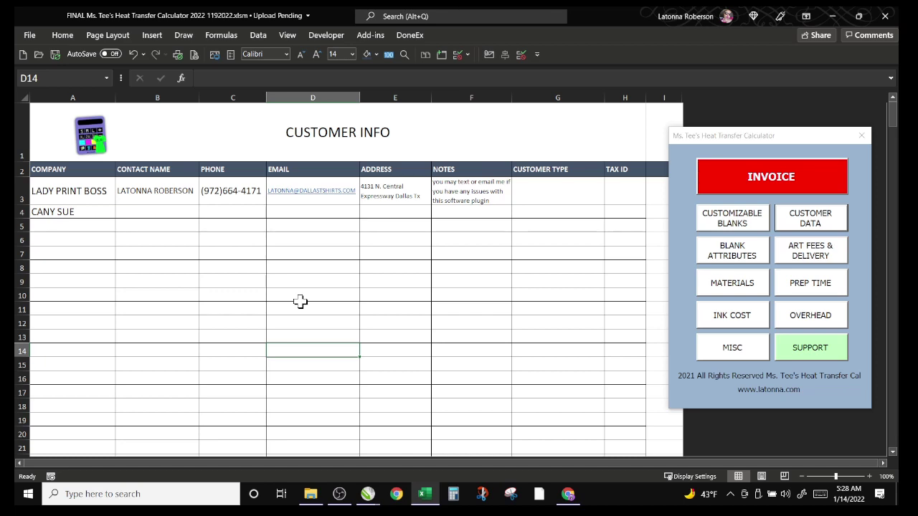
- Open the Art Fees & Delivery sheet and hide its gridlines
{"action": "left_click", "coordinate": [809, 252]}
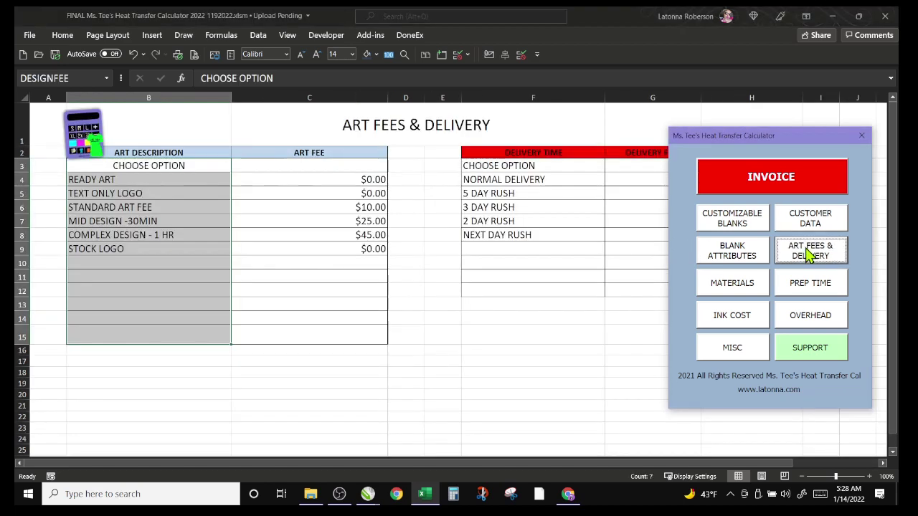
{"action": "left_click", "coordinate": [553, 380]}
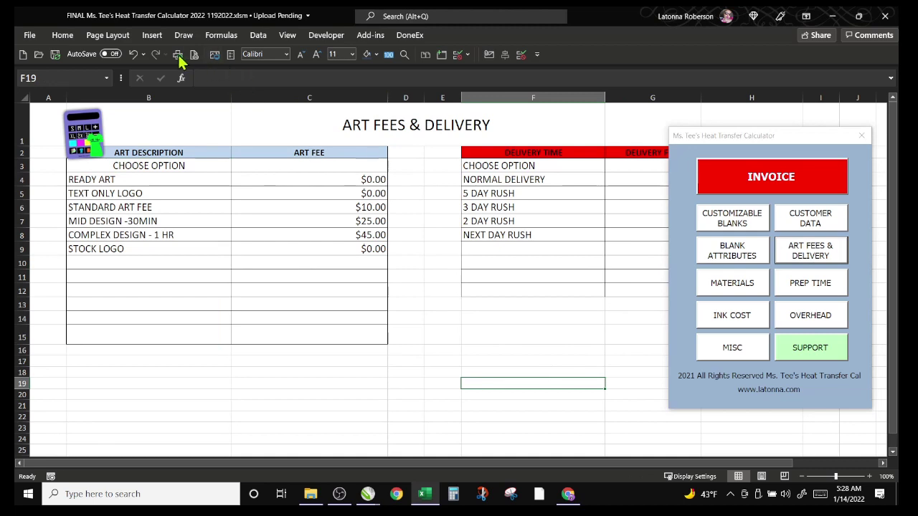
{"action": "left_click", "coordinate": [61, 35]}
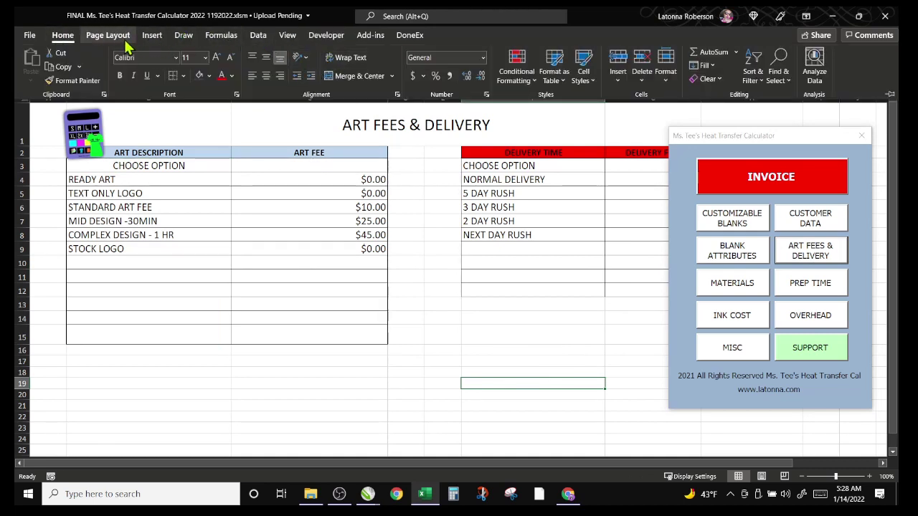
{"action": "left_click", "coordinate": [287, 36]}
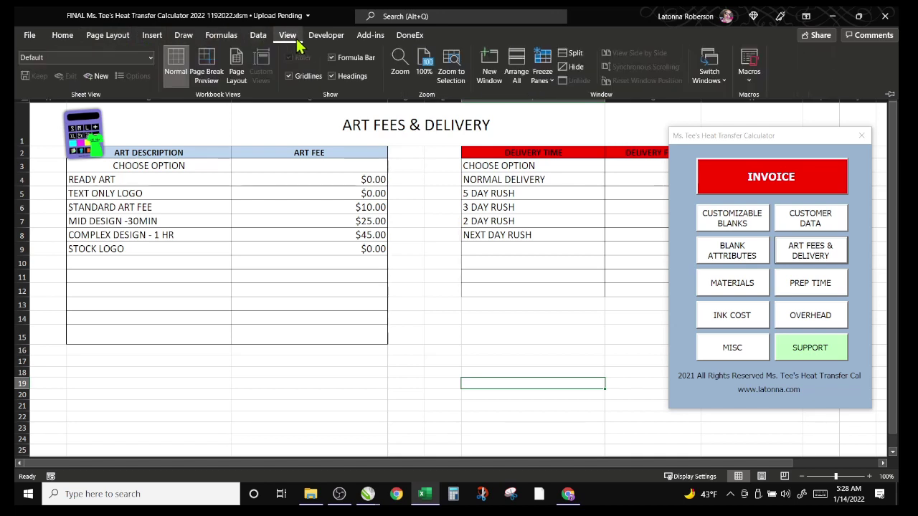
{"action": "left_click", "coordinate": [291, 76]}
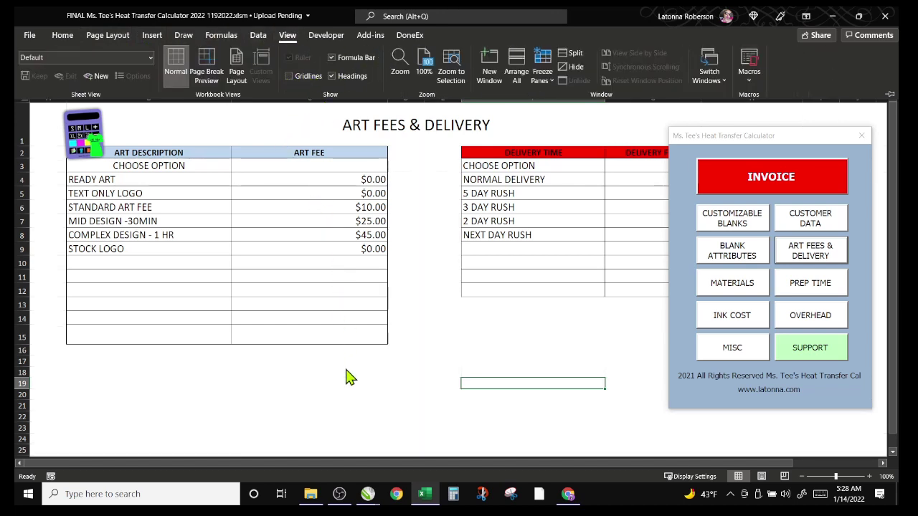
{"action": "left_click", "coordinate": [459, 374]}
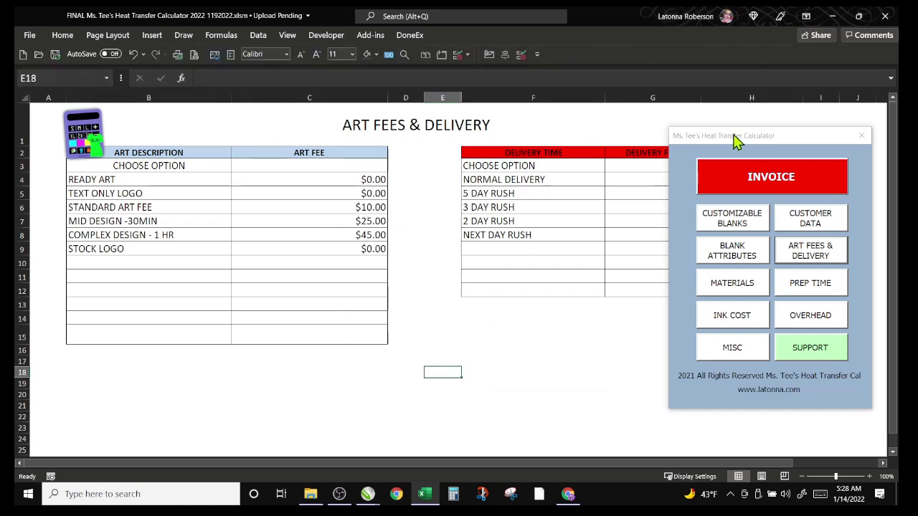
- Close the calculator menu and review the delivery fees for the 5 DAY RUSH and 3 DAY RUSH options
{"action": "left_click_drag", "start_coordinate": [737, 142], "coordinate": [689, 227]}
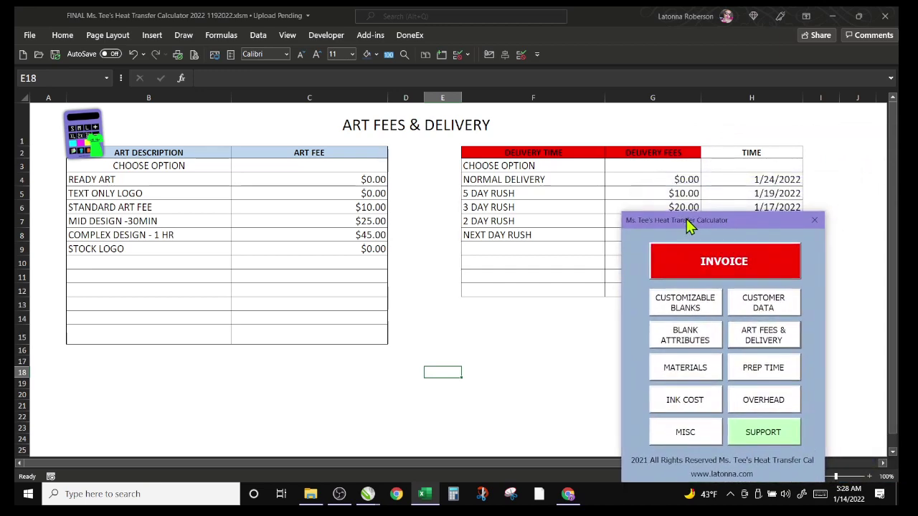
{"action": "left_click", "coordinate": [815, 221]}
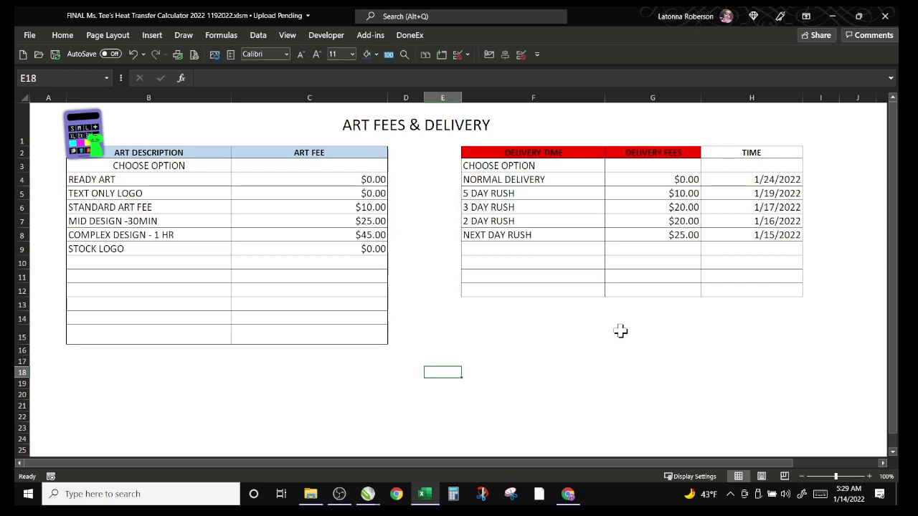
{"action": "left_click", "coordinate": [642, 465]}
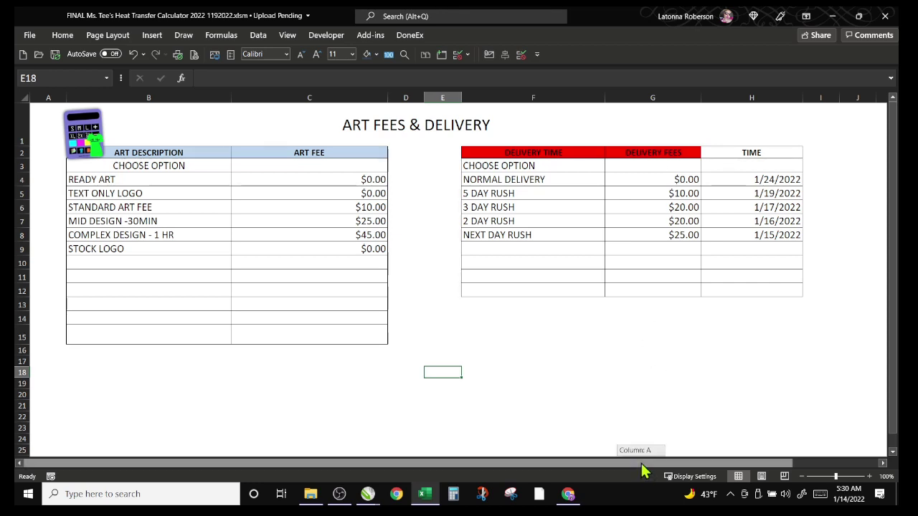
{"action": "left_click_drag", "start_coordinate": [643, 465], "coordinate": [701, 467]}
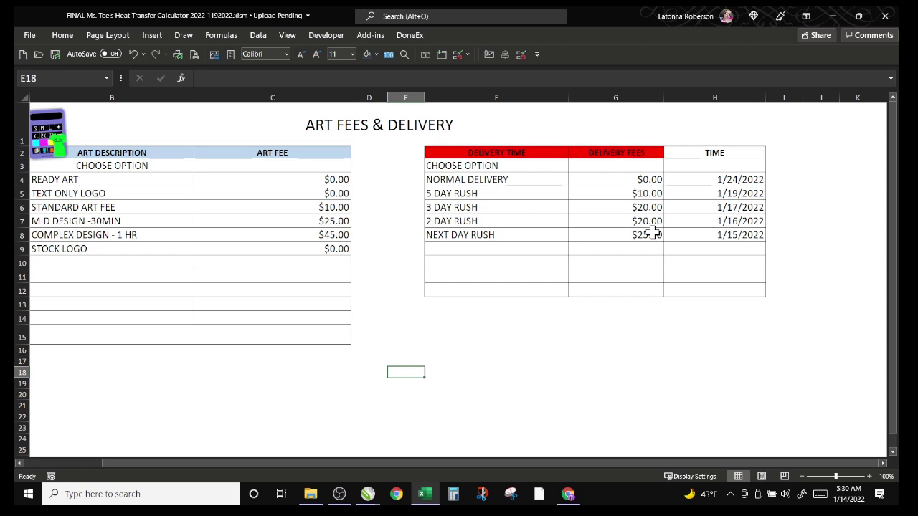
{"action": "left_click", "coordinate": [641, 192]}
{"action": "left_click", "coordinate": [641, 206]}
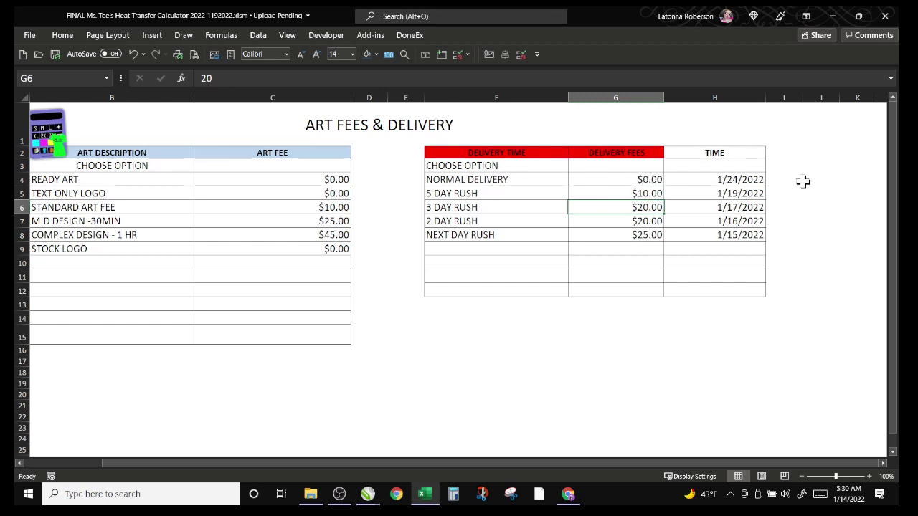
- Examine the date formulas in the TIME column for each delivery option from NORMAL DELIVERY to NEXT DAY RUSH
{"action": "left_click", "coordinate": [724, 179]}
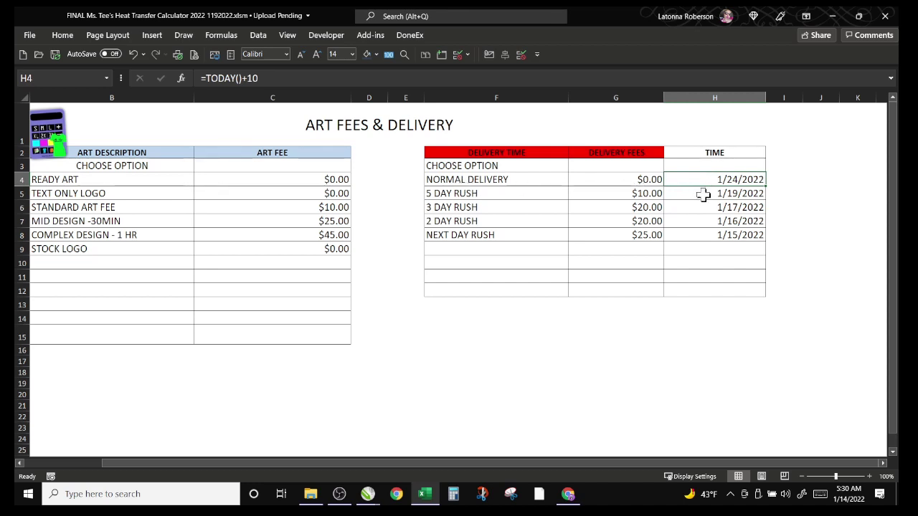
{"action": "left_click", "coordinate": [703, 193]}
{"action": "left_click", "coordinate": [700, 208]}
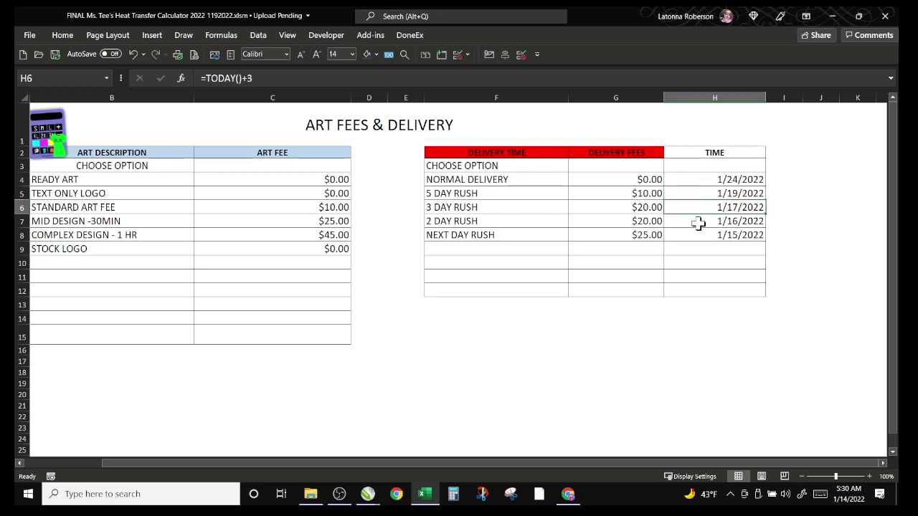
{"action": "left_click", "coordinate": [698, 222]}
{"action": "left_click", "coordinate": [700, 240]}
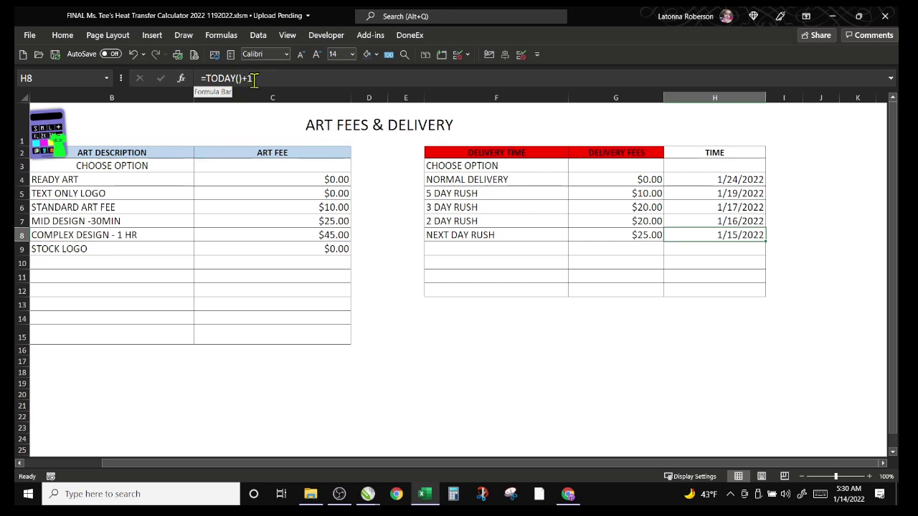
{"action": "left_click", "coordinate": [721, 224]}
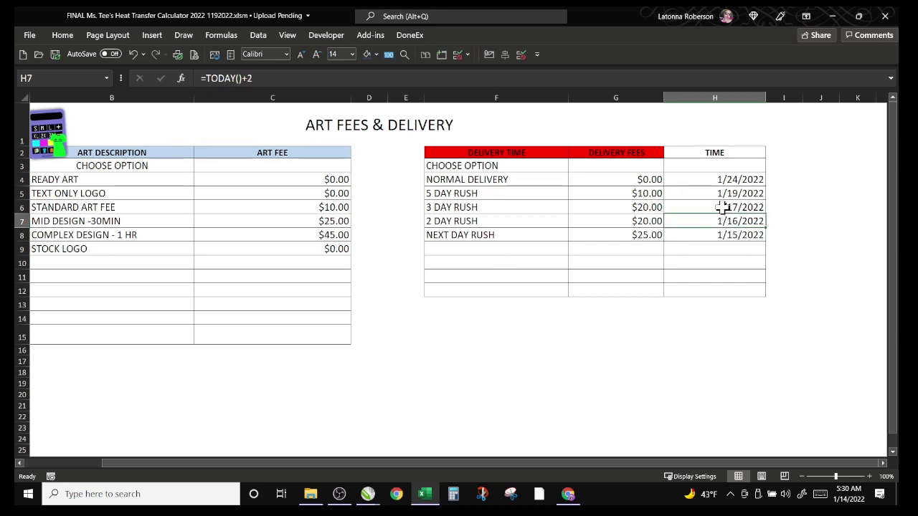
{"action": "left_click", "coordinate": [722, 206]}
{"action": "left_click", "coordinate": [721, 194]}
{"action": "left_click", "coordinate": [717, 179]}
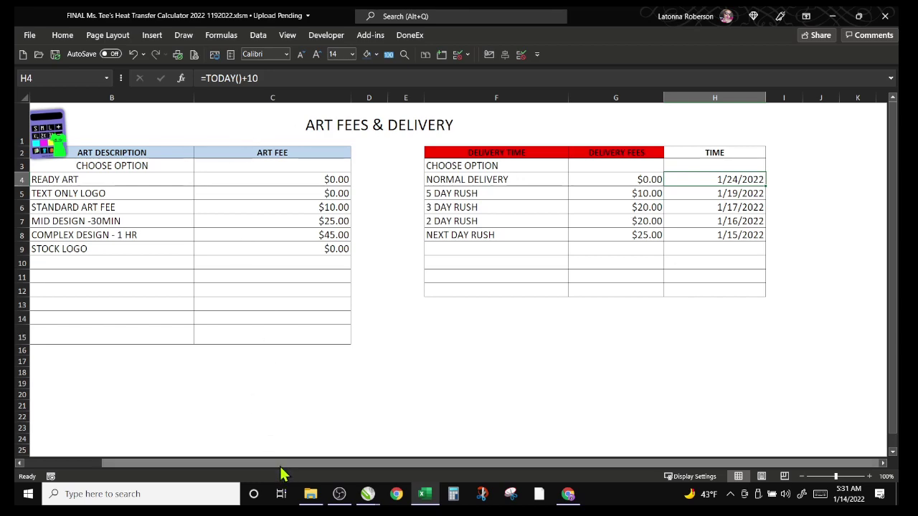
- Open the Prep Time sheet from the calculator menu and move the menu clear of the prep time table
{"action": "left_click_drag", "start_coordinate": [282, 473], "coordinate": [198, 475]}
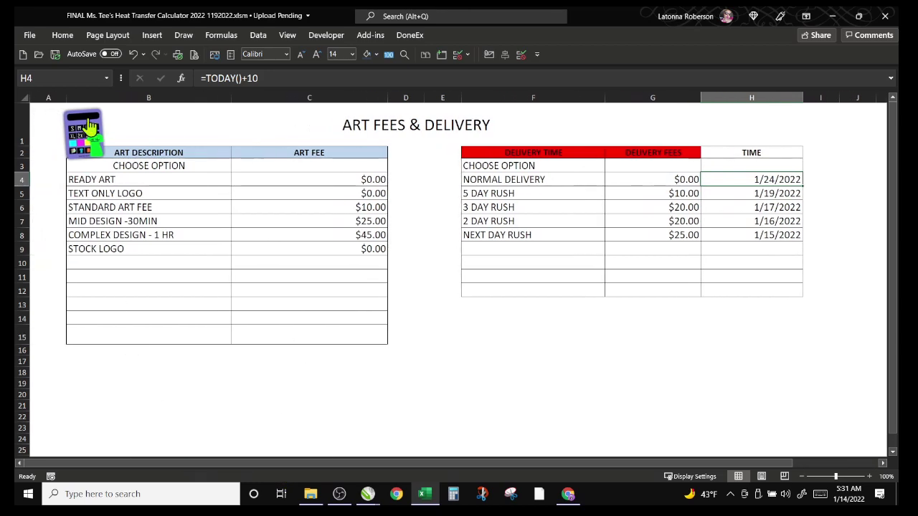
{"action": "left_click", "coordinate": [90, 127]}
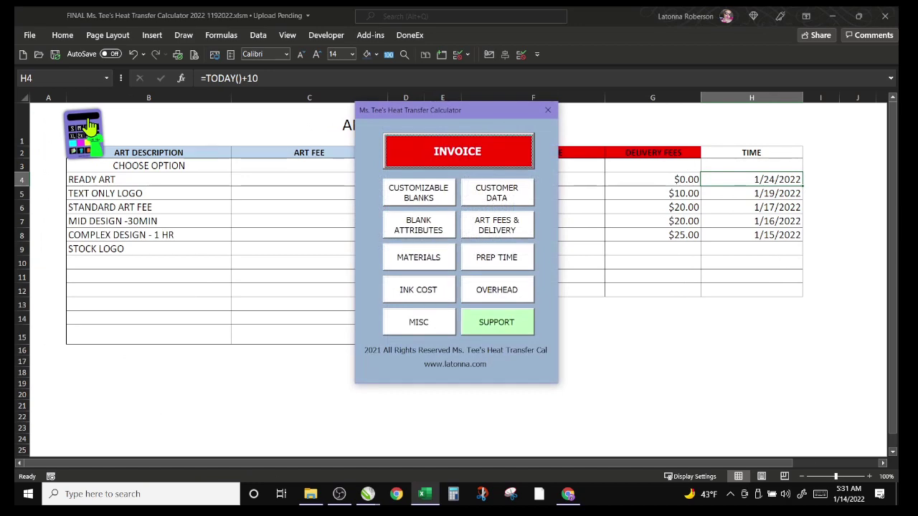
{"action": "left_click", "coordinate": [496, 263]}
{"action": "left_click_drag", "start_coordinate": [453, 115], "coordinate": [782, 127]}
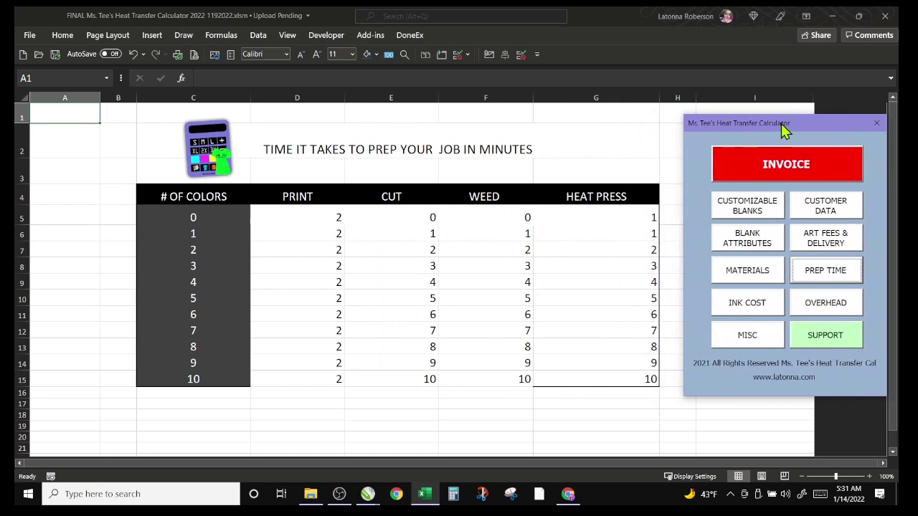
{"action": "left_click", "coordinate": [501, 436]}
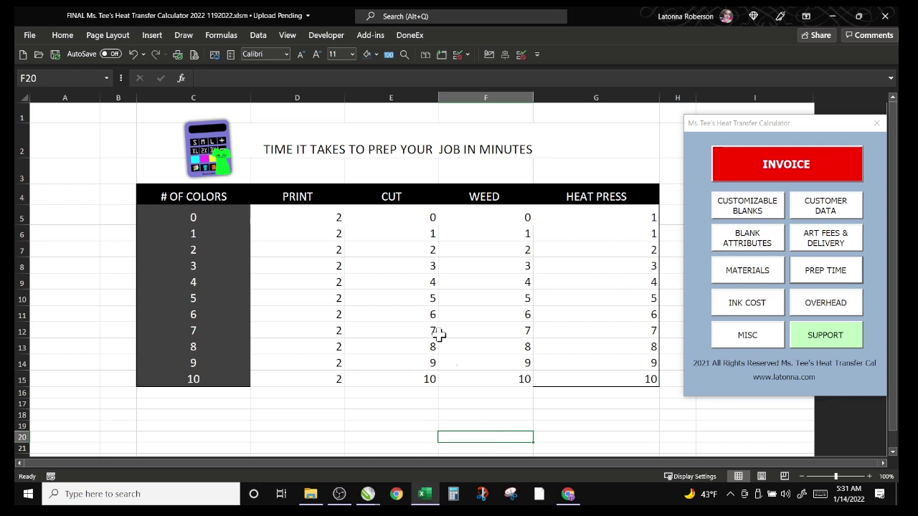
- Apply an outside border around the prep time values in C5:G15
{"action": "left_click", "coordinate": [163, 217]}
{"action": "left_click_drag", "start_coordinate": [162, 217], "coordinate": [600, 381]}
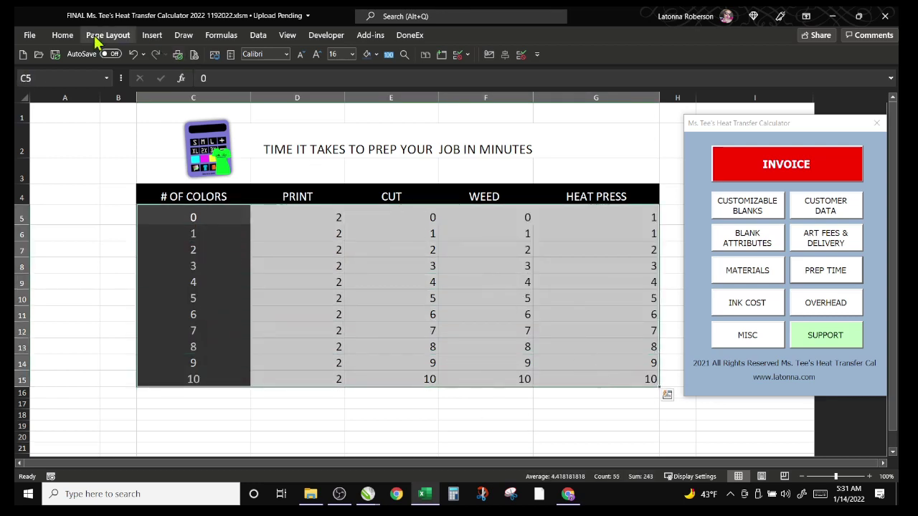
{"action": "left_click", "coordinate": [56, 40]}
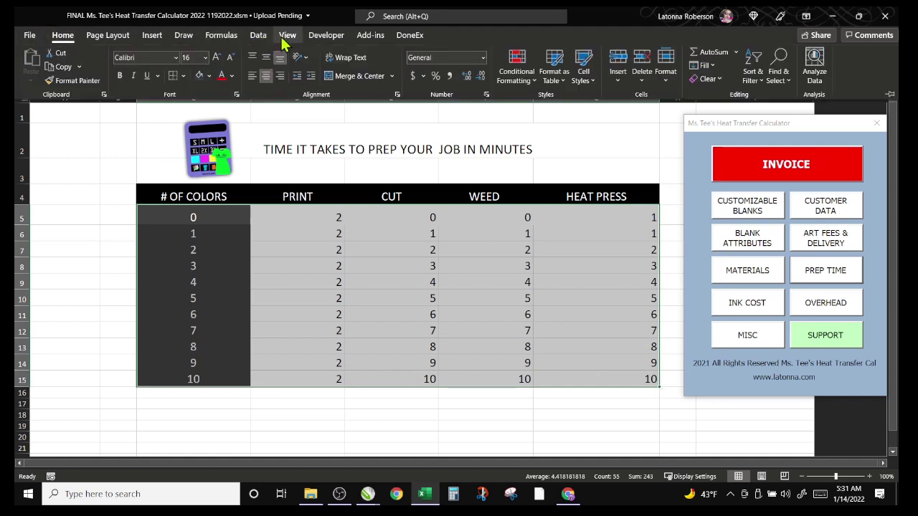
{"action": "left_click", "coordinate": [184, 76]}
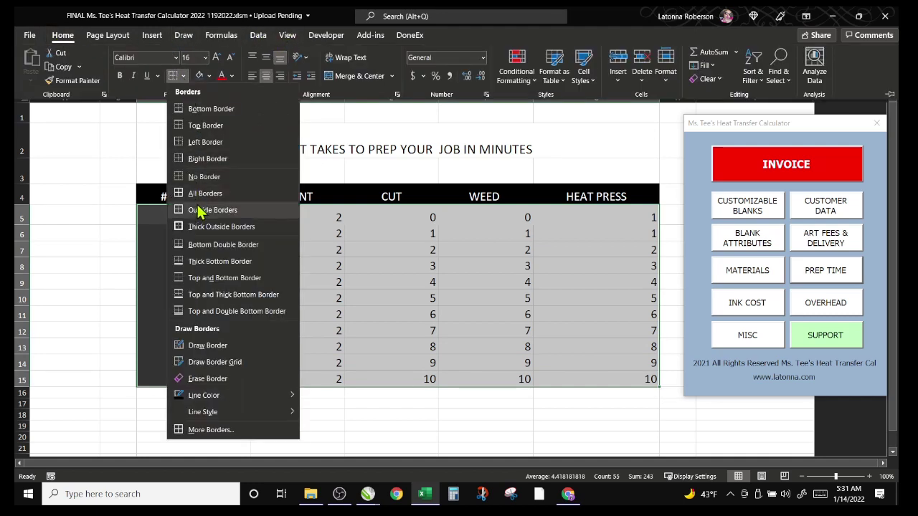
{"action": "left_click", "coordinate": [204, 236]}
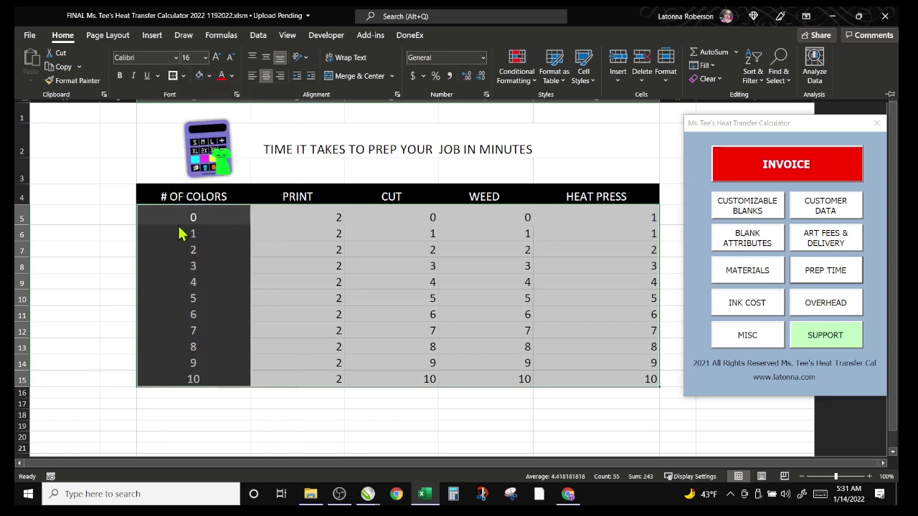
{"action": "key", "text": "ctrl+F1"}
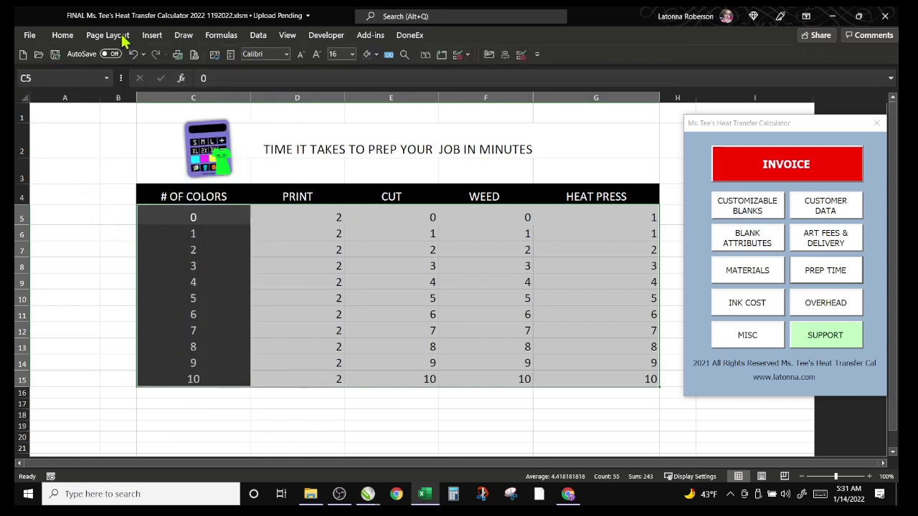
- Hide the gridlines on the Prep Time sheet
{"action": "left_click", "coordinate": [287, 38]}
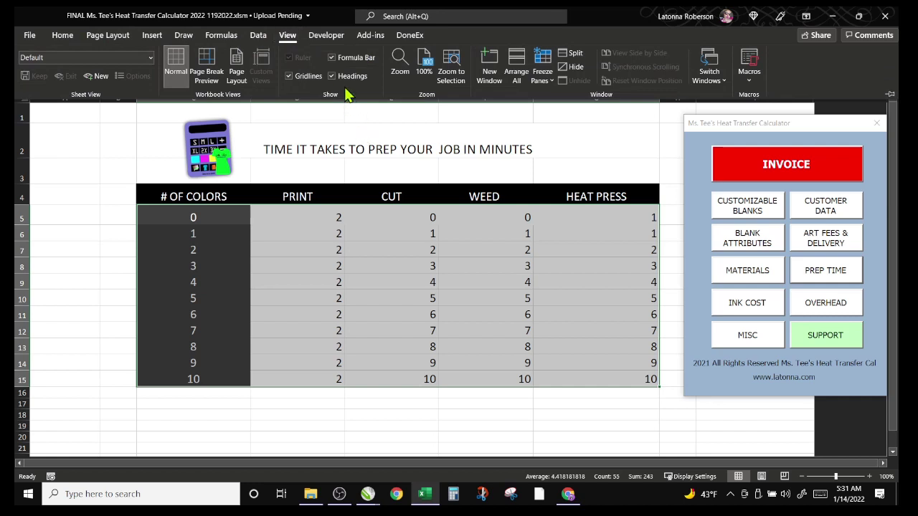
{"action": "left_click", "coordinate": [296, 81]}
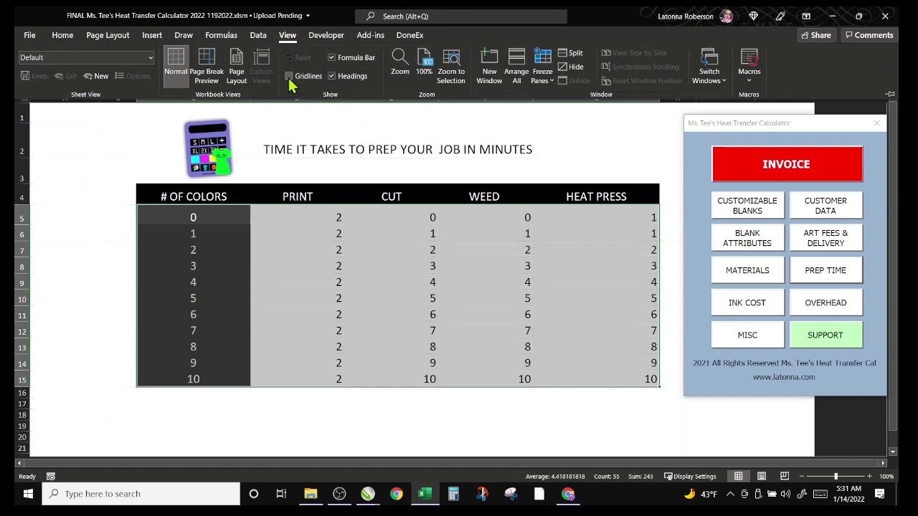
{"action": "left_click", "coordinate": [76, 167]}
{"action": "left_click", "coordinate": [75, 168]}
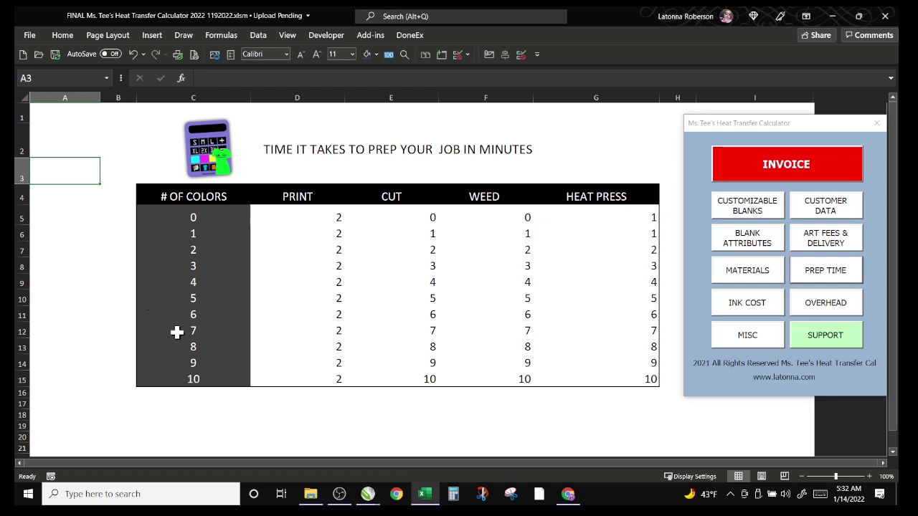
- Review the PRINT minutes for the different numbers of colors in the prep time table
{"action": "left_click", "coordinate": [332, 215]}
{"action": "left_click", "coordinate": [328, 235]}
{"action": "left_click", "coordinate": [321, 261]}
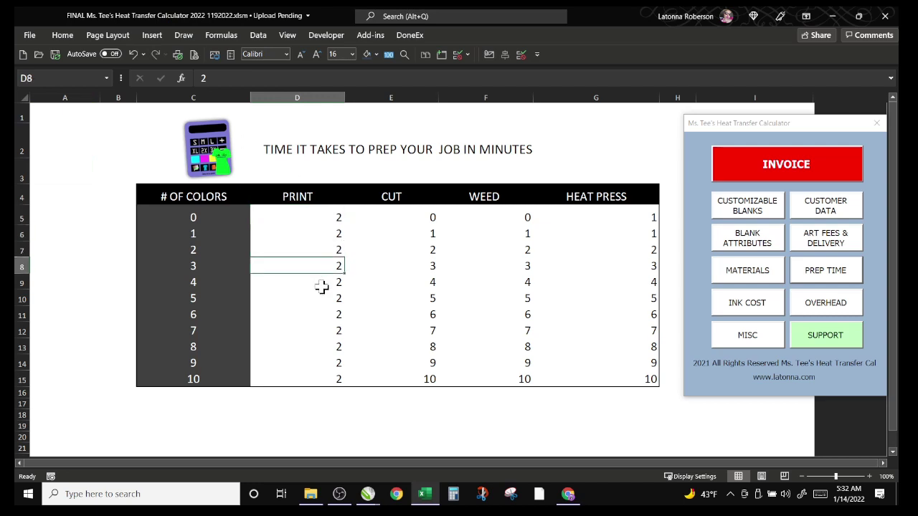
{"action": "left_click", "coordinate": [322, 286]}
{"action": "left_click", "coordinate": [320, 318]}
{"action": "left_click", "coordinate": [321, 348]}
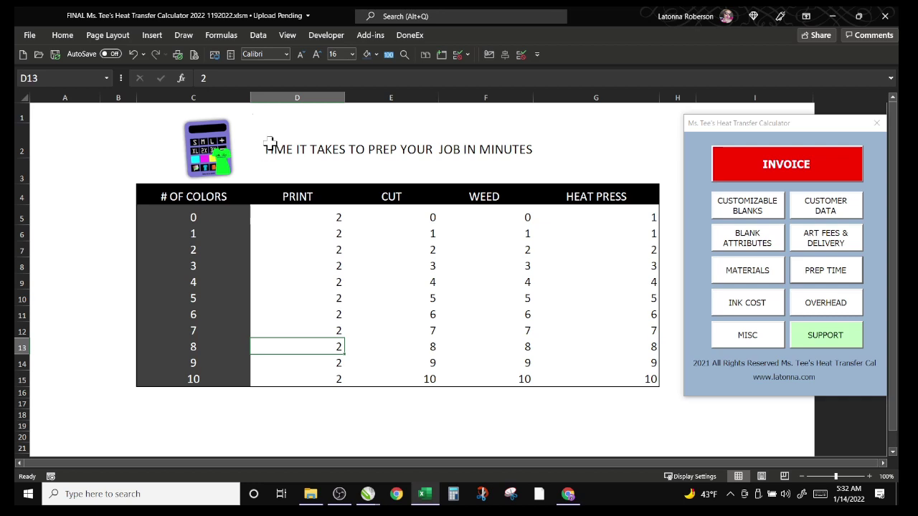
- Examine the PRINT, CUT, WEED and HEAT PRESS minutes in the 0-color row
{"action": "left_click", "coordinate": [191, 219]}
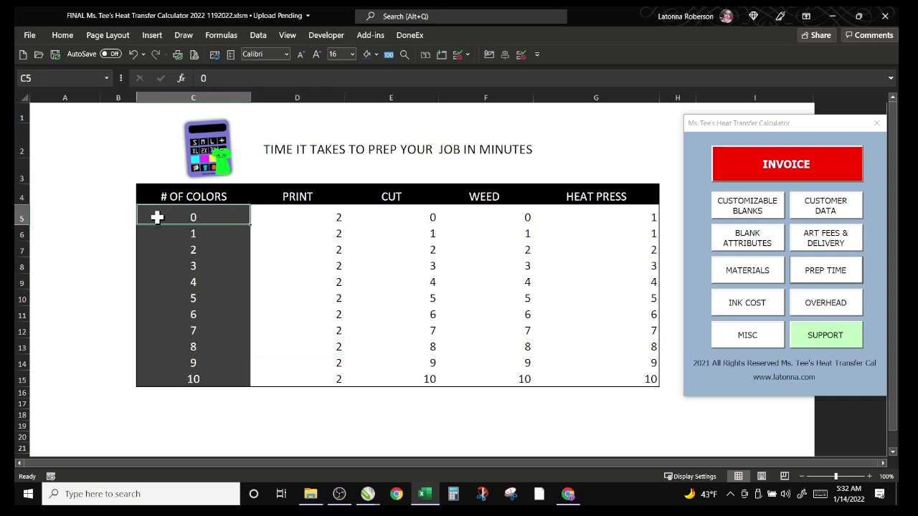
{"action": "left_click", "coordinate": [316, 216]}
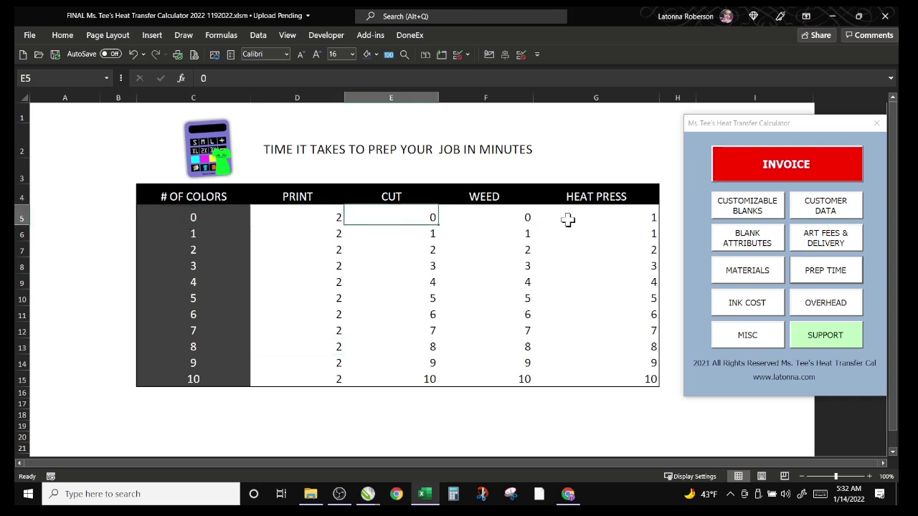
{"action": "left_click", "coordinate": [645, 222]}
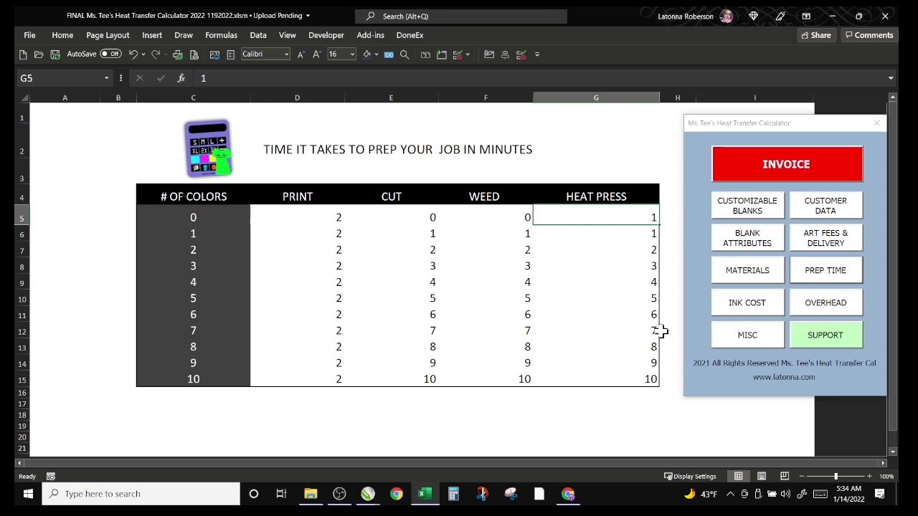
- Open the Overhead sheet with the Operations Cost table and hide its gridlines
{"action": "left_click_drag", "start_coordinate": [793, 125], "coordinate": [466, 123]}
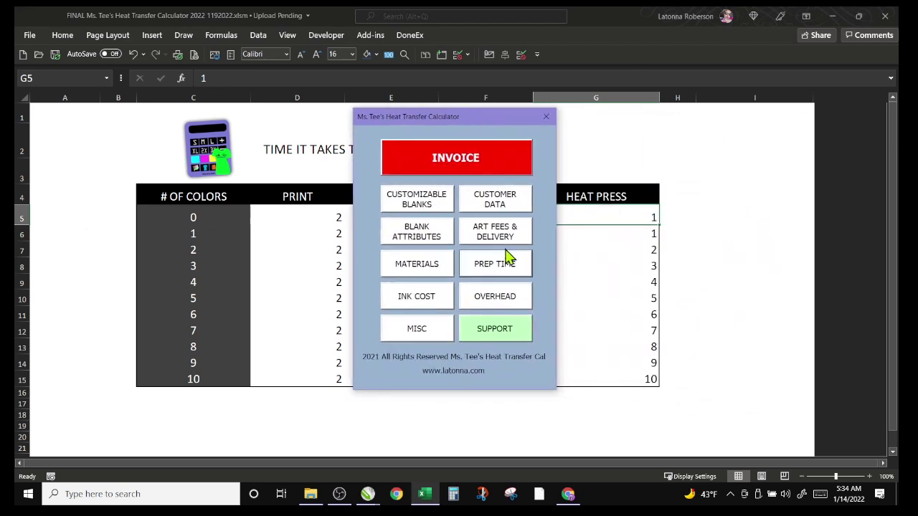
{"action": "left_click", "coordinate": [488, 298]}
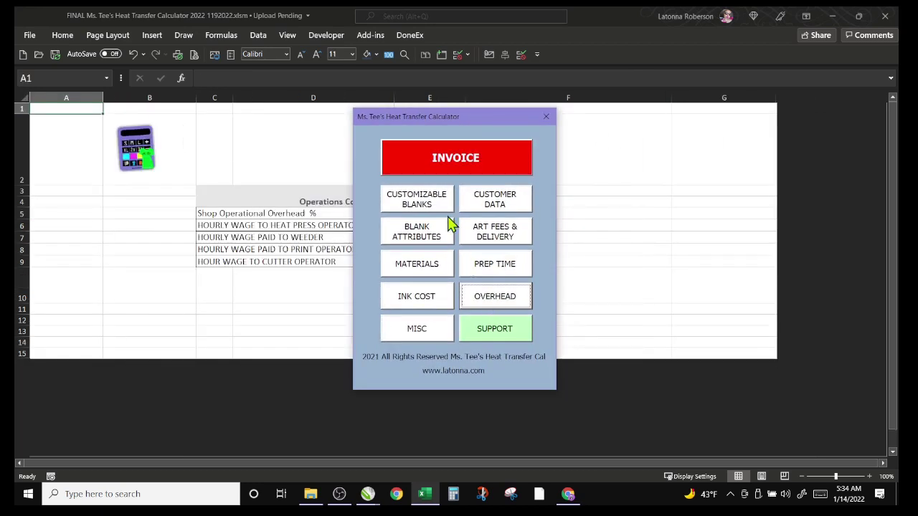
{"action": "left_click_drag", "start_coordinate": [447, 122], "coordinate": [652, 147]}
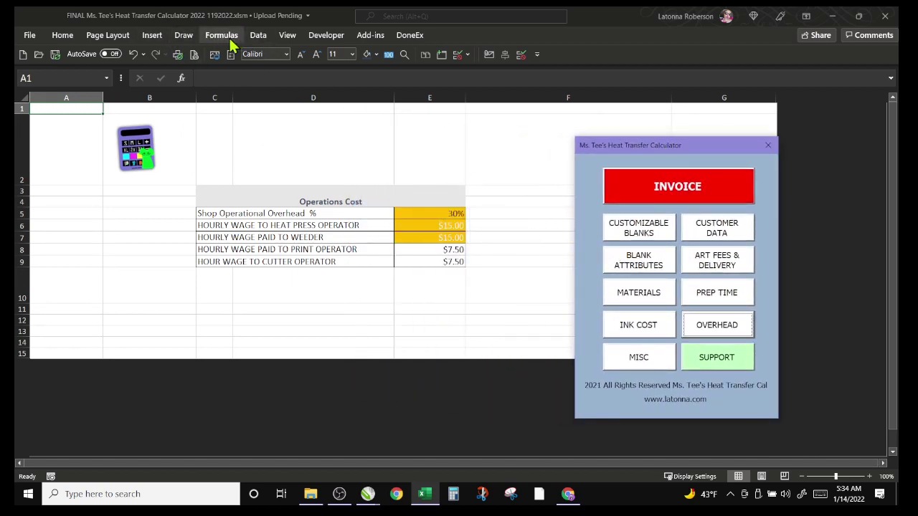
{"action": "left_click", "coordinate": [288, 36]}
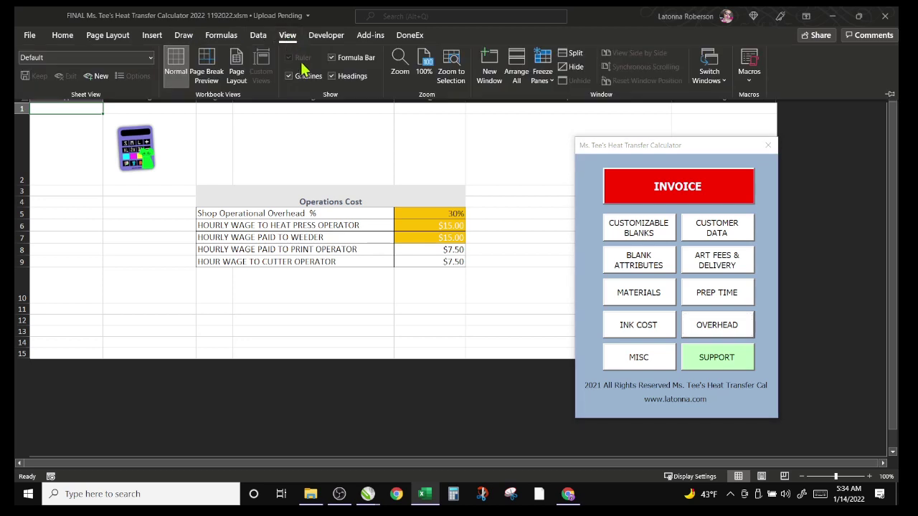
{"action": "left_click", "coordinate": [289, 76]}
{"action": "left_click", "coordinate": [360, 147]}
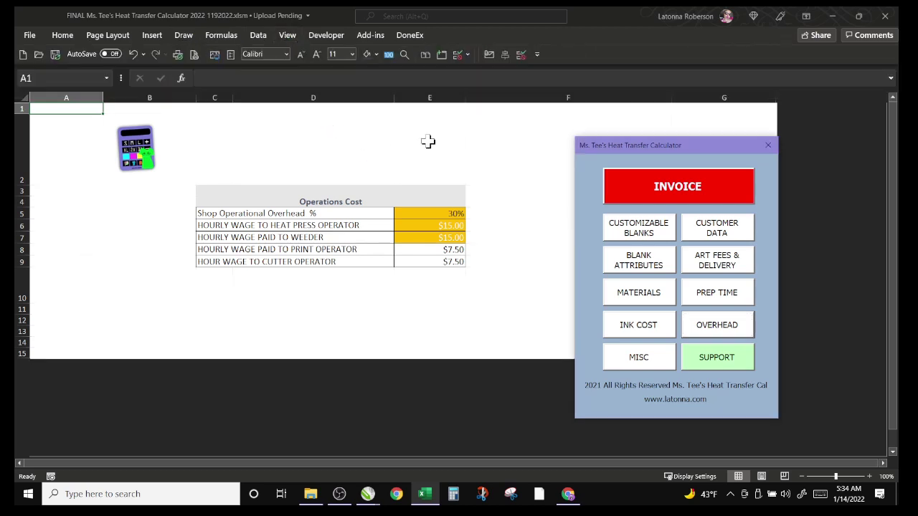
- Reposition the calculator menu beside the Operations Cost table and open the Support sheet from it
{"action": "left_click_drag", "start_coordinate": [665, 149], "coordinate": [706, 136]}
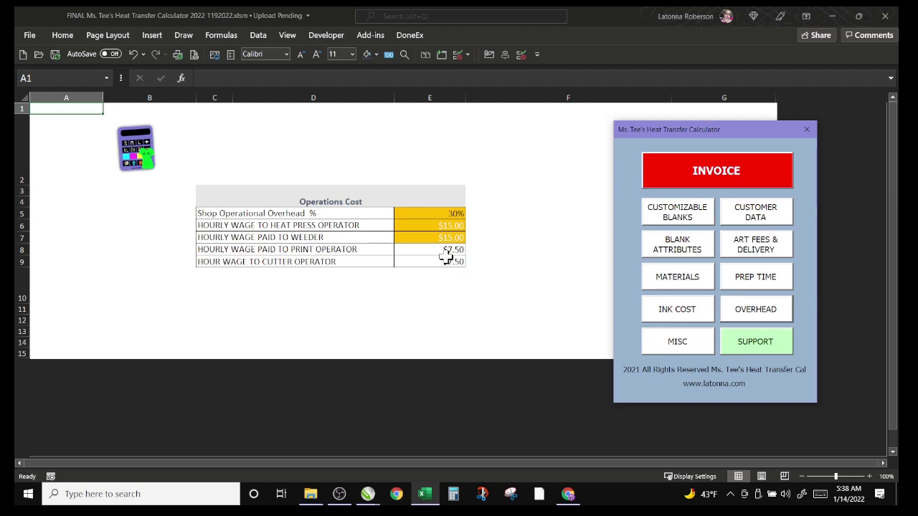
{"action": "left_click_drag", "start_coordinate": [720, 127], "coordinate": [618, 117]}
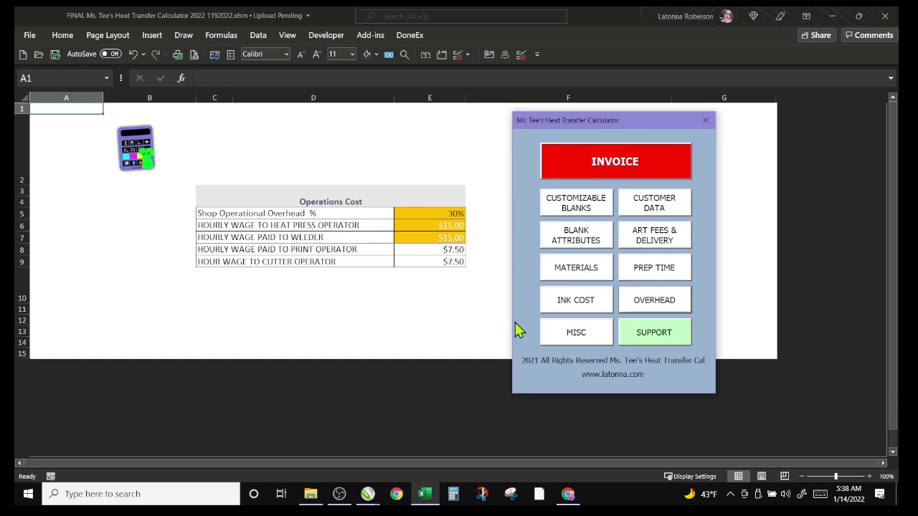
{"action": "left_click", "coordinate": [655, 333]}
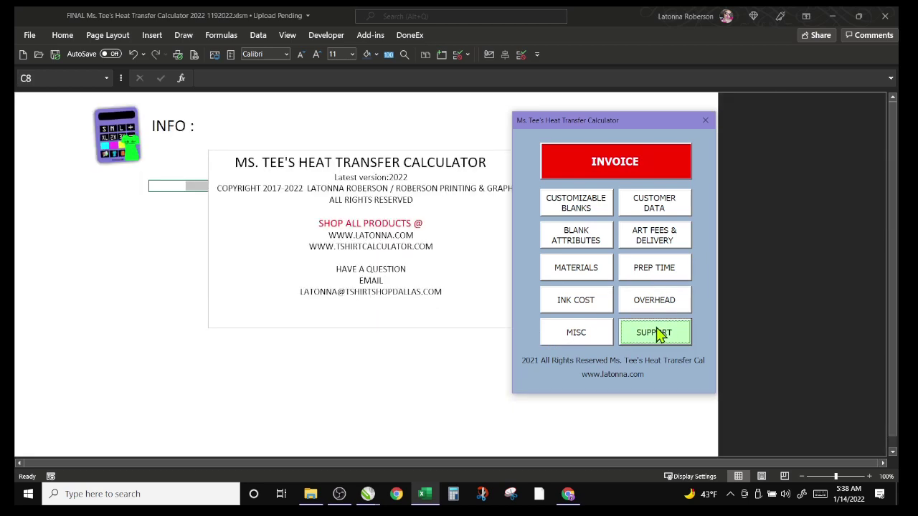
- Highlight the contact e-mail and the first shop website in the INFO text box to review them, and deselect the box
{"action": "left_click", "coordinate": [297, 291]}
{"action": "left_click_drag", "start_coordinate": [297, 291], "coordinate": [452, 294]}
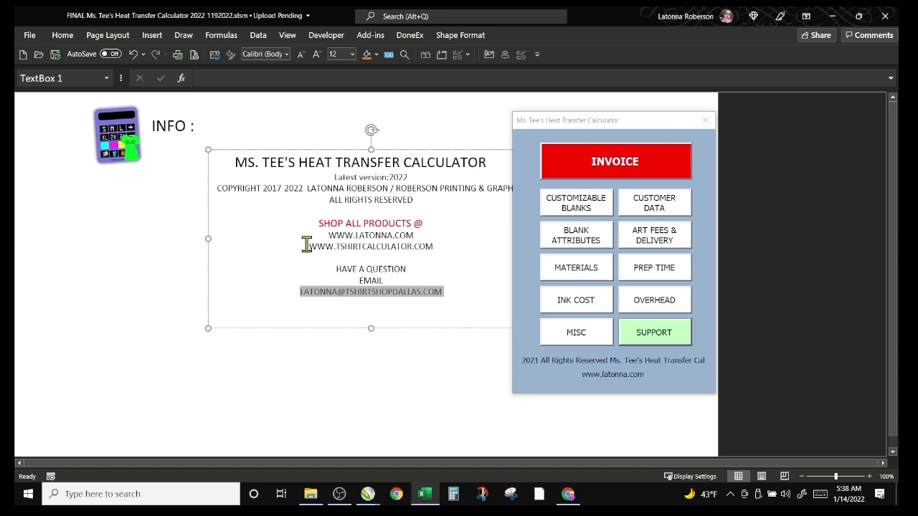
{"action": "left_click_drag", "start_coordinate": [326, 235], "coordinate": [427, 242]}
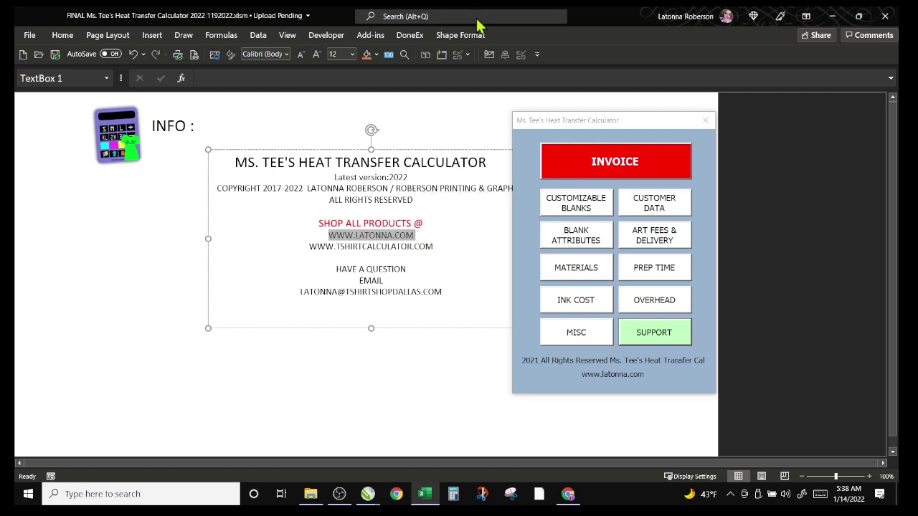
{"action": "left_click", "coordinate": [493, 111]}
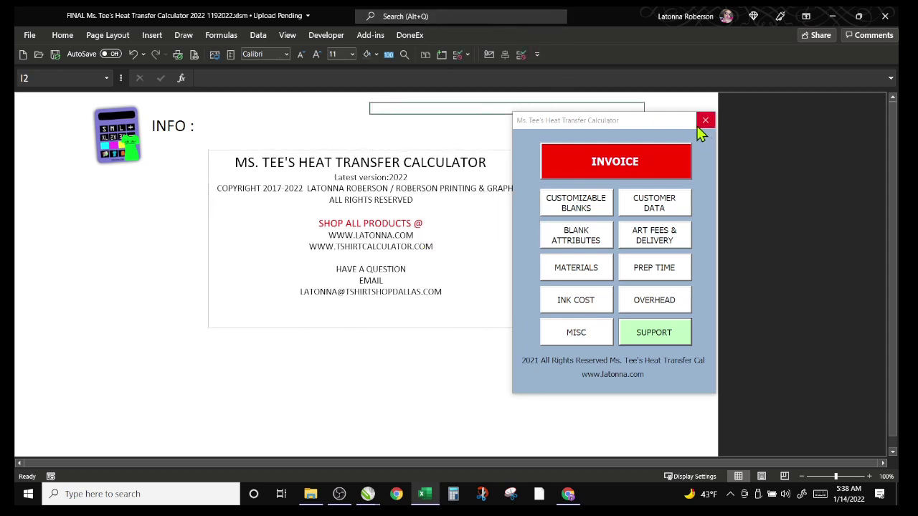